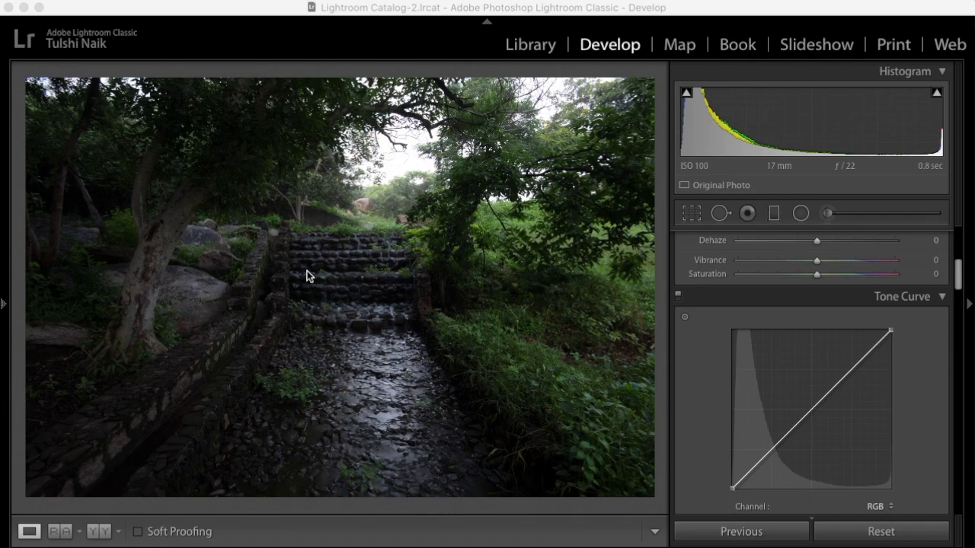
Examine the stone cascade up close, panning across its rocks, plants and trickling water.
{"action": "left_click", "coordinate": [353, 293]}
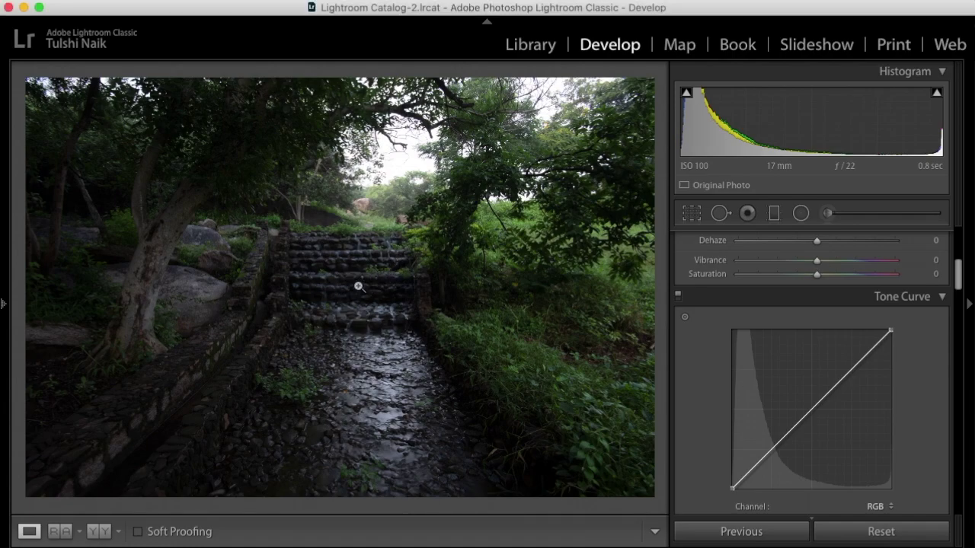
{"action": "left_click", "coordinate": [358, 286]}
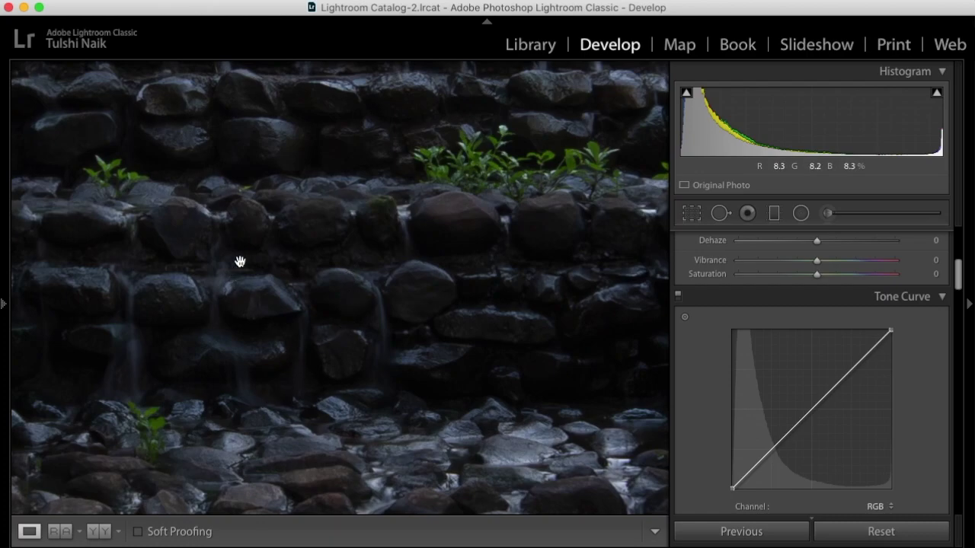
{"action": "left_click", "coordinate": [384, 333]}
{"action": "left_click", "coordinate": [228, 383]}
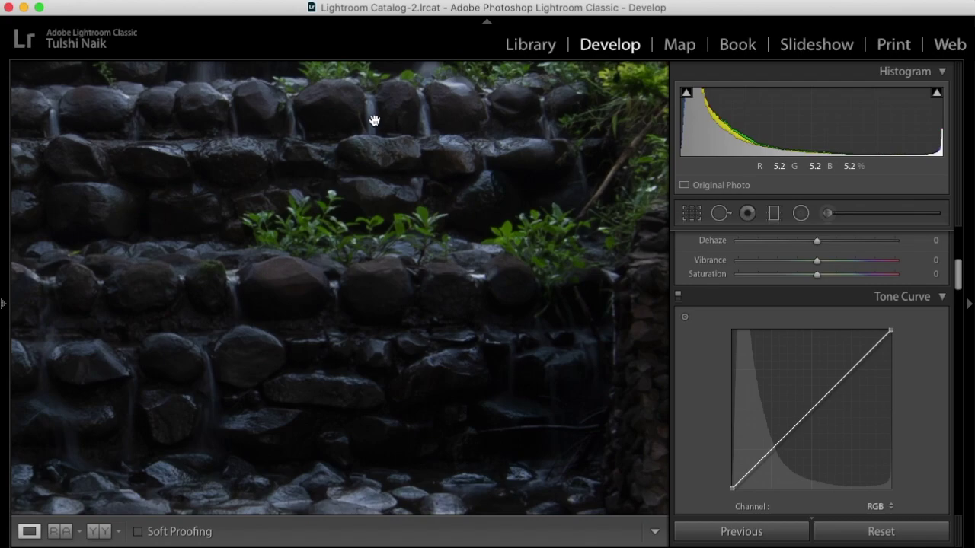
{"action": "left_click_drag", "start_coordinate": [418, 99], "coordinate": [405, 220]}
{"action": "left_click_drag", "start_coordinate": [230, 215], "coordinate": [400, 259]}
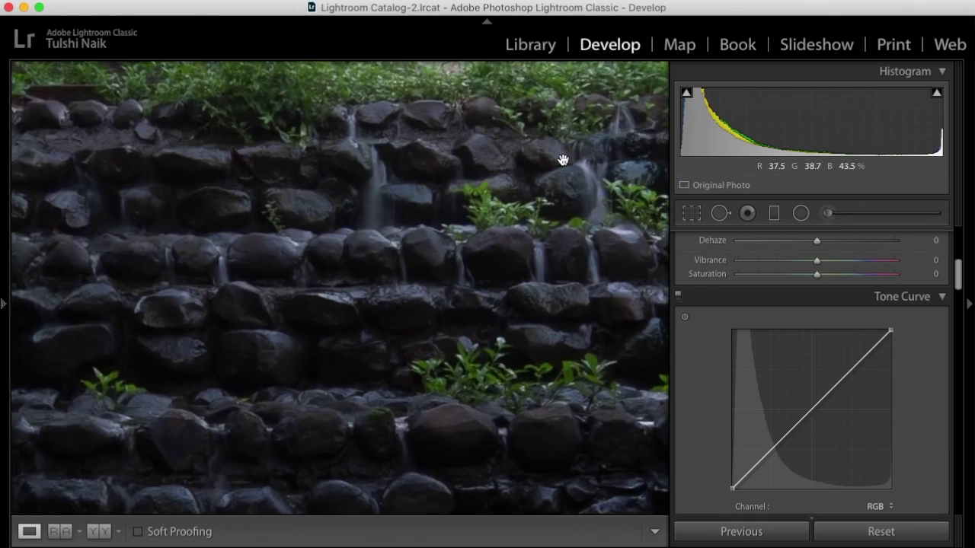
{"action": "left_click_drag", "start_coordinate": [224, 266], "coordinate": [416, 261]}
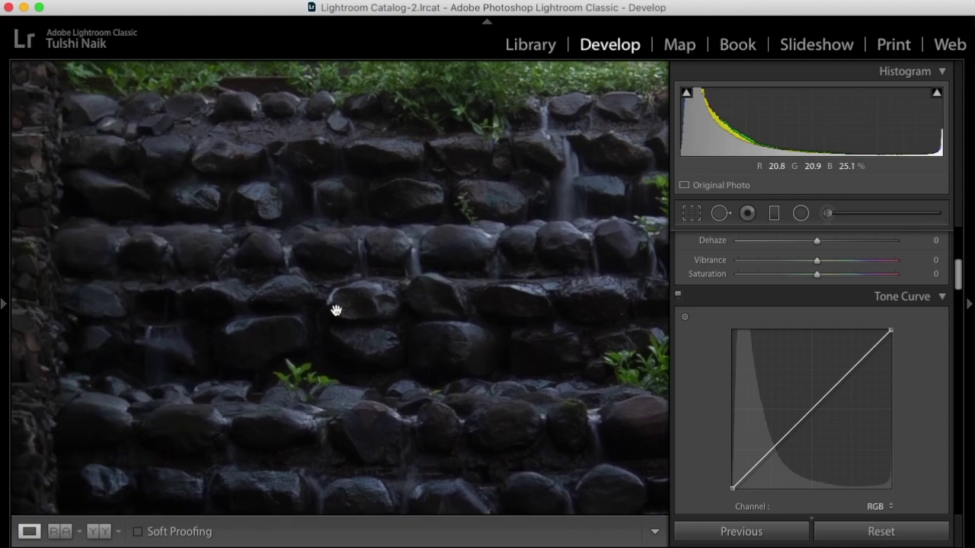
{"action": "left_click_drag", "start_coordinate": [335, 311], "coordinate": [322, 218]}
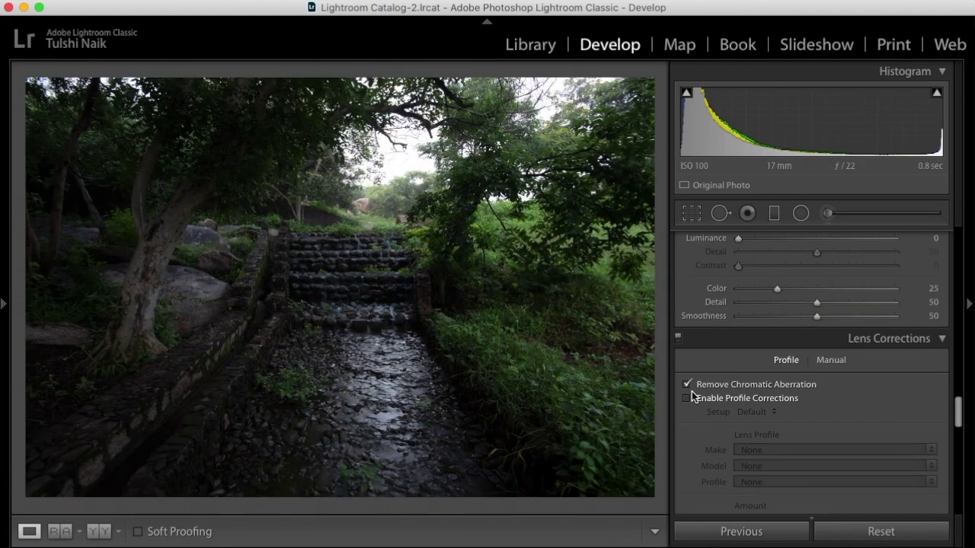
{"action": "scroll", "coordinate": [850, 329], "scroll_direction": "up", "scroll_amount": 15}
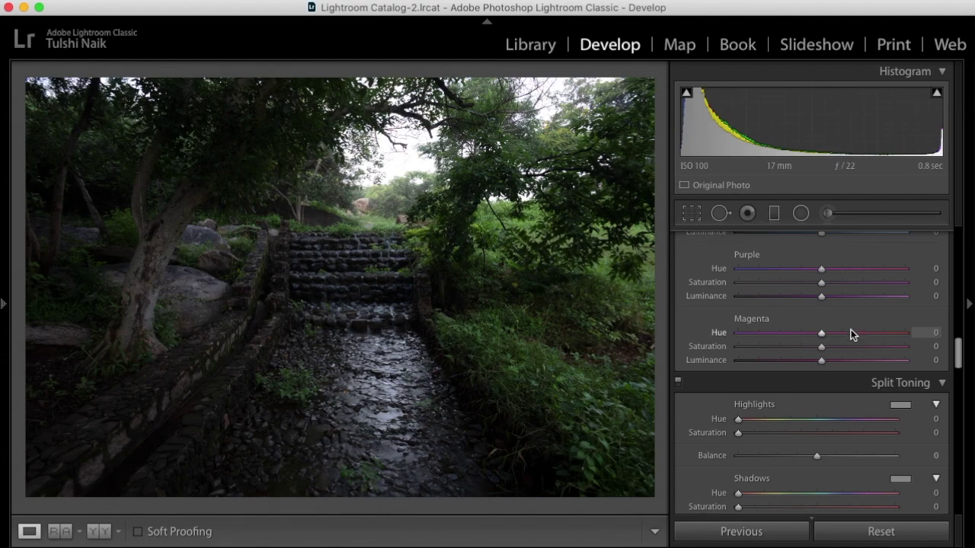
{"action": "scroll", "coordinate": [850, 329], "scroll_direction": "up", "scroll_amount": 10}
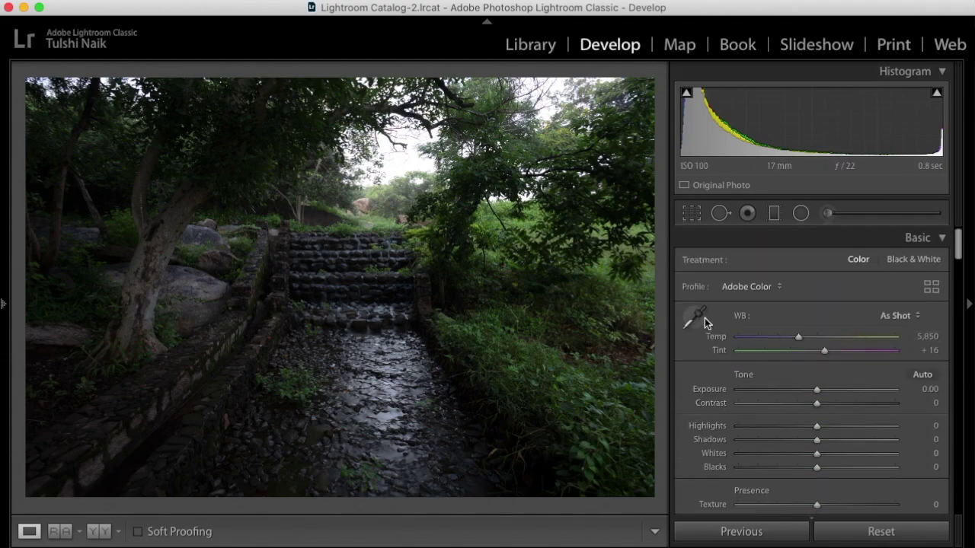
{"action": "left_click", "coordinate": [694, 314]}
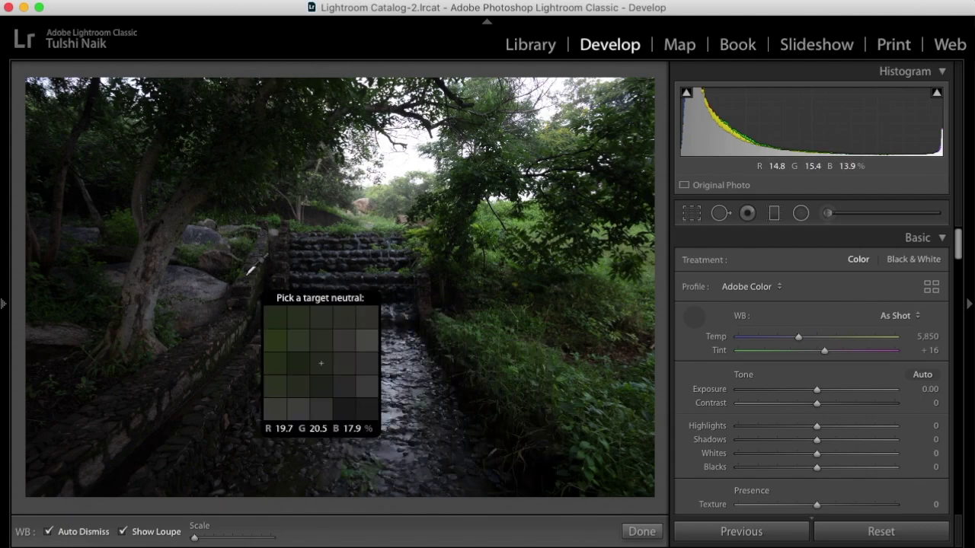
{"action": "left_click", "coordinate": [695, 318]}
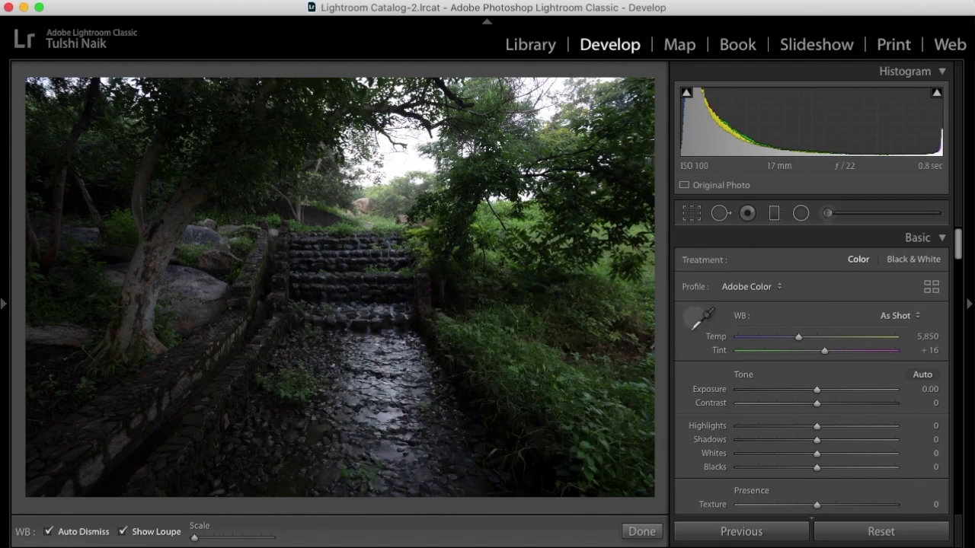
{"action": "left_click", "coordinate": [694, 318]}
{"action": "left_click", "coordinate": [693, 317]}
{"action": "left_click", "coordinate": [694, 314]}
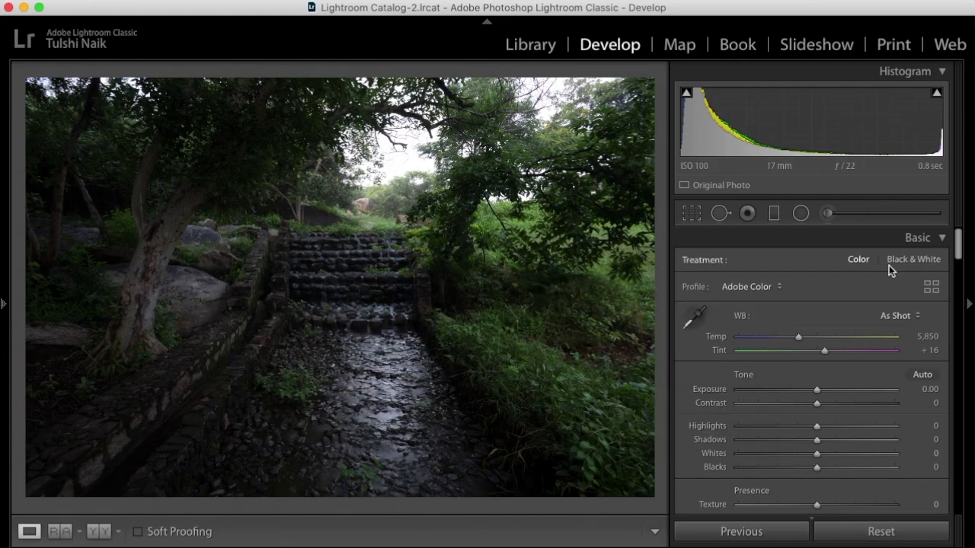
Set the photo's white balance preset to Auto.
{"action": "left_click", "coordinate": [890, 317]}
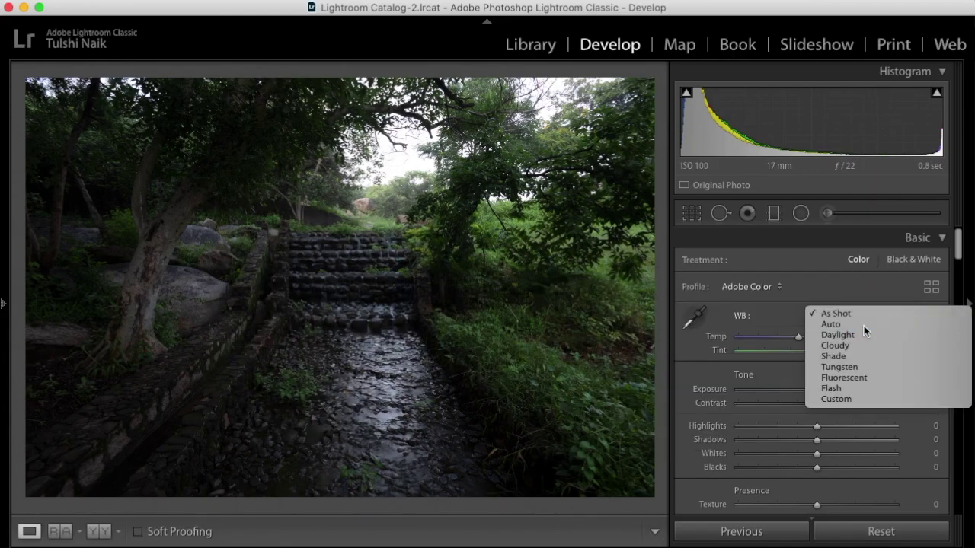
{"action": "left_click", "coordinate": [864, 327]}
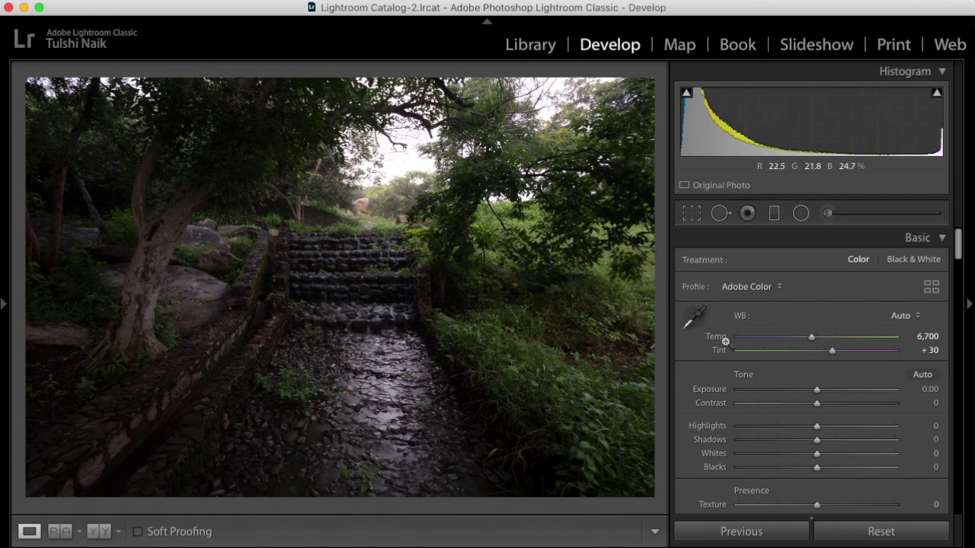
Try a neutral white balance sample on the large rock beside the tree trunk, and restore the Auto preset.
{"action": "left_click", "coordinate": [694, 316]}
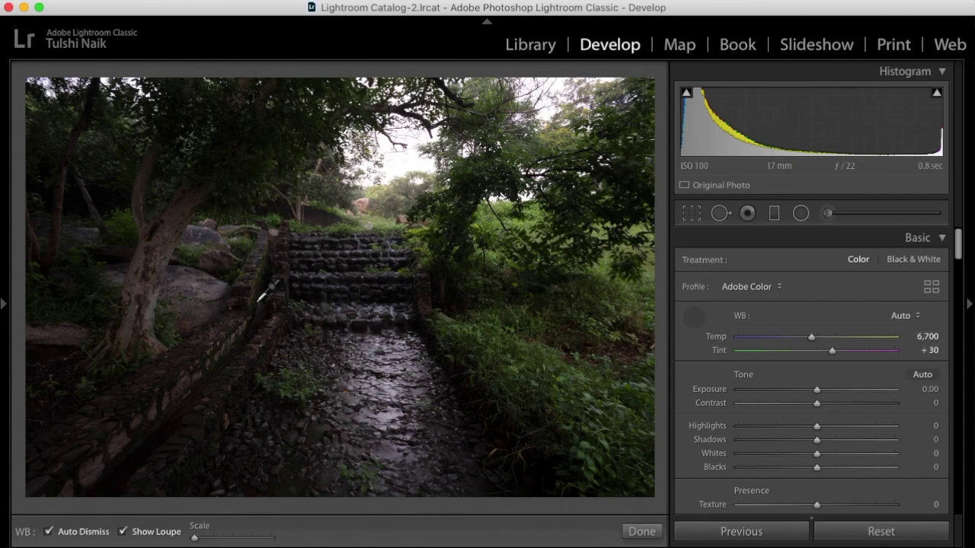
{"action": "left_click", "coordinate": [199, 281]}
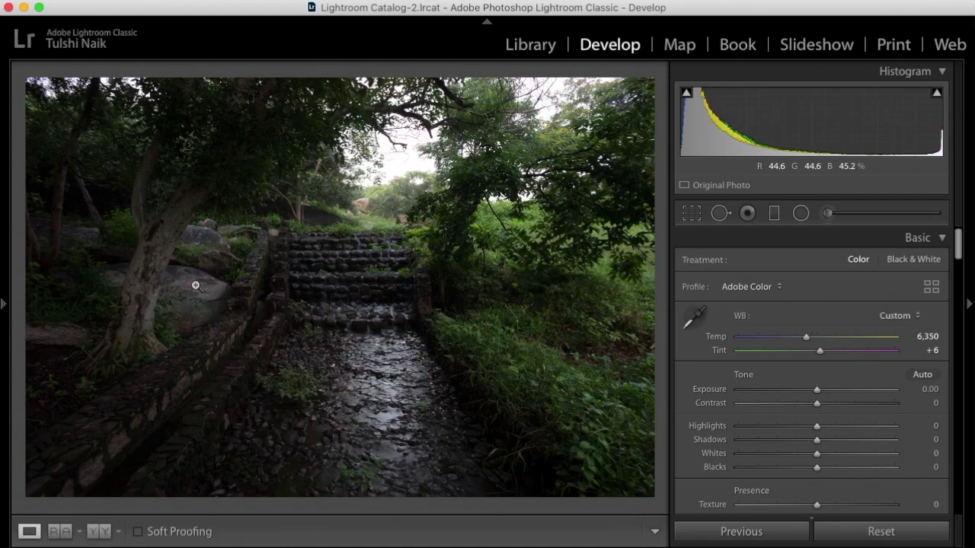
{"action": "left_click", "coordinate": [895, 316]}
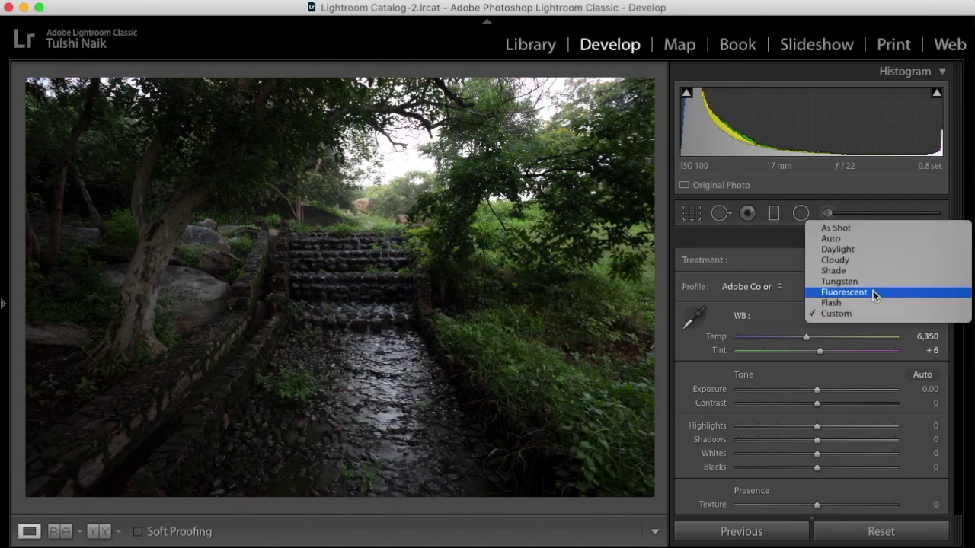
{"action": "left_click", "coordinate": [850, 239]}
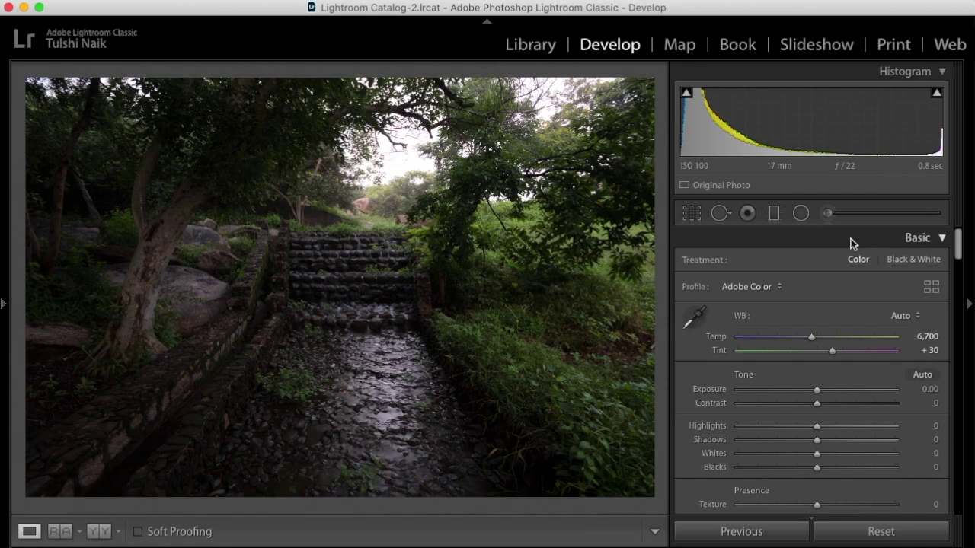
Set Temp to 6,559, Tint to +37, Highlights to −28, Shadows to +51, Whites to +21 and Blacks to −15.
{"action": "left_click", "coordinate": [813, 339]}
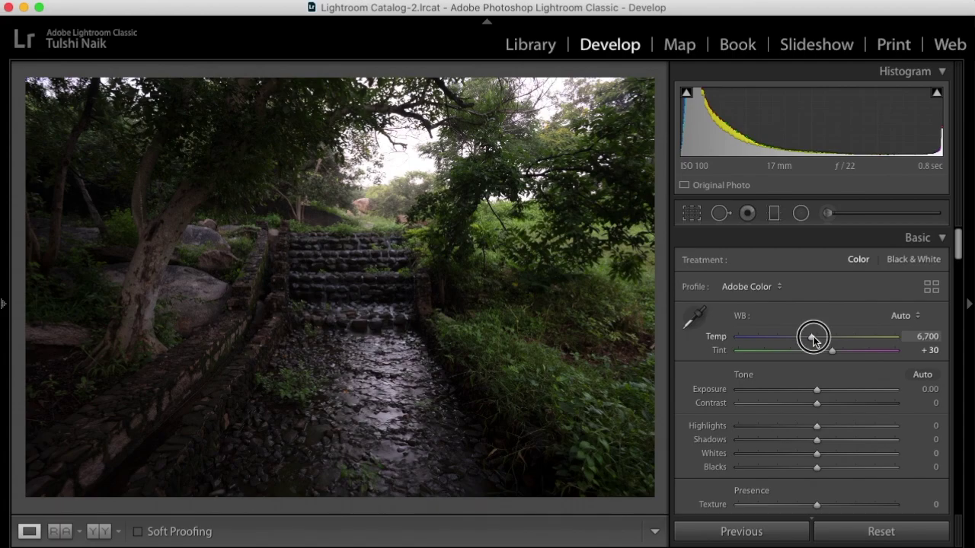
{"action": "left_click_drag", "start_coordinate": [813, 339], "coordinate": [808, 402]}
{"action": "scroll", "coordinate": [799, 332], "scroll_direction": "down", "scroll_amount": 3}
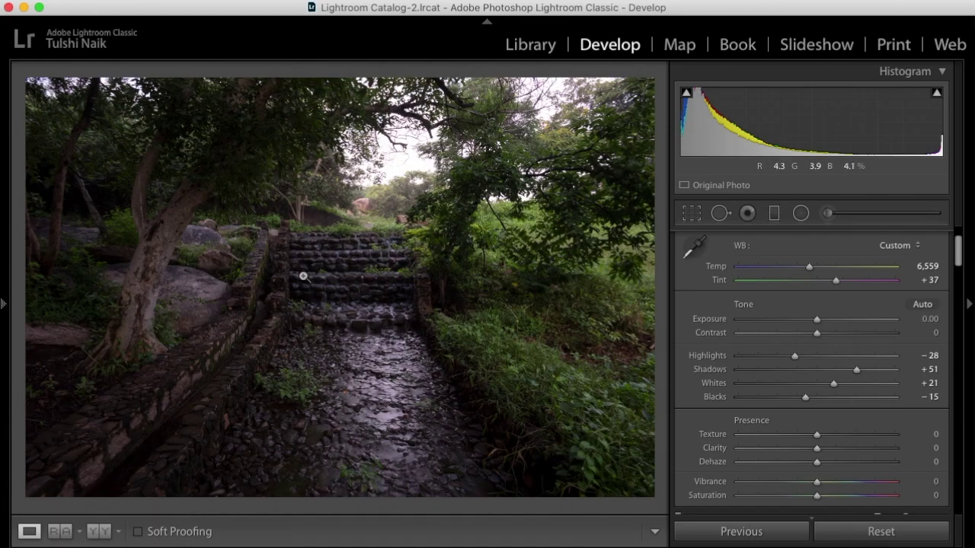
Add a nearly horizontal graduated filter fading from the top of the cascade down into the stream, with all effect sliders reset.
{"action": "left_click", "coordinate": [354, 268]}
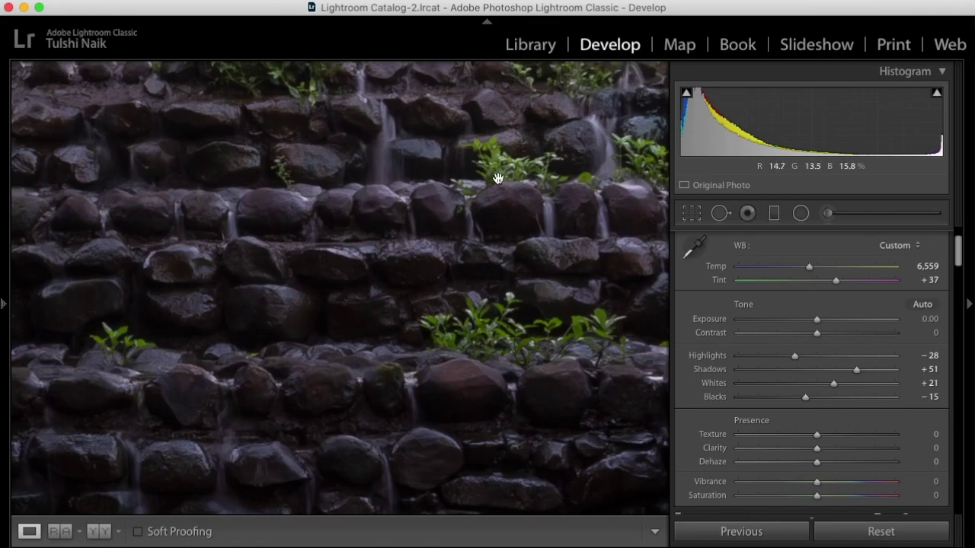
{"action": "left_click", "coordinate": [367, 282]}
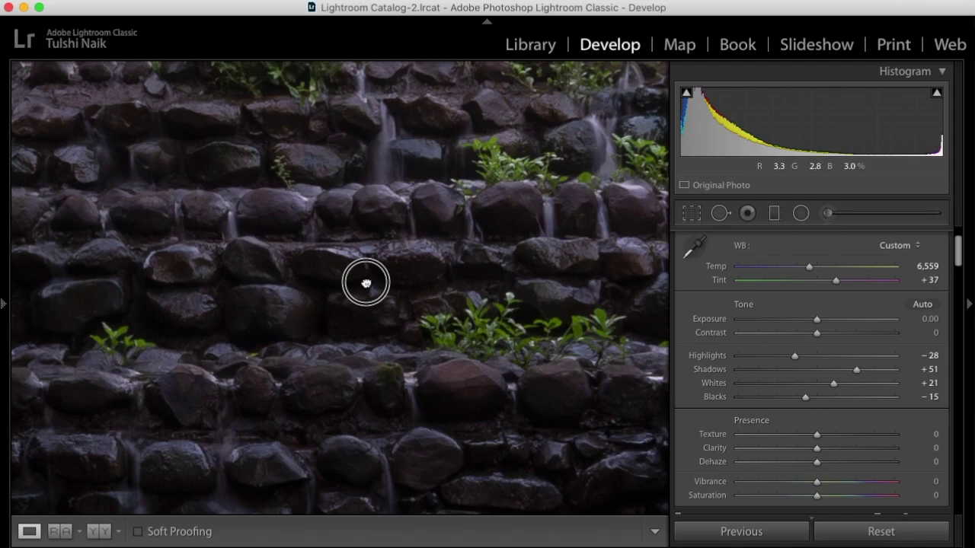
{"action": "key", "text": "m"}
{"action": "left_click_drag", "start_coordinate": [374, 233], "coordinate": [373, 397]}
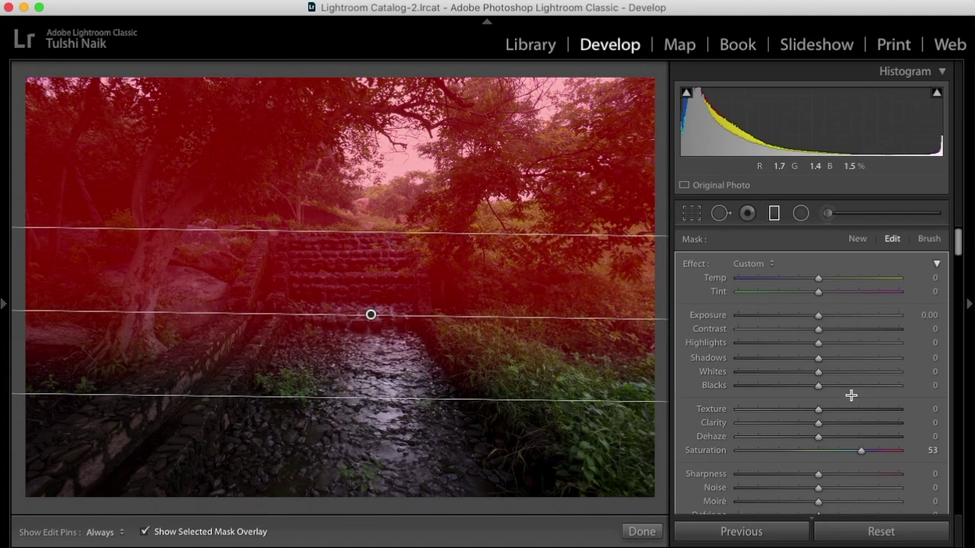
{"action": "double_click", "coordinate": [710, 454]}
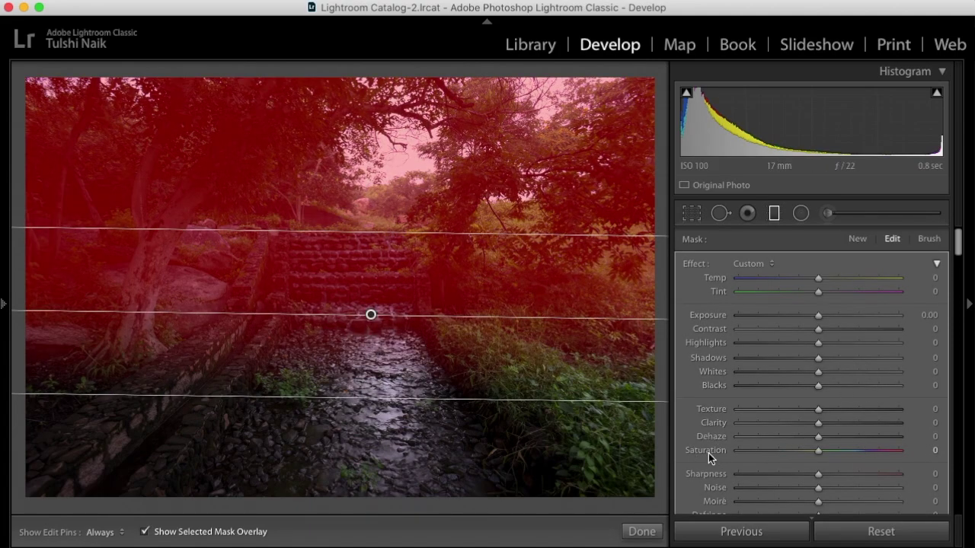
{"action": "double_click", "coordinate": [697, 266]}
Restrict the graduated filter with a Luminance range mask set to 91/100 and hide the mask overlay.
{"action": "scroll", "coordinate": [763, 390], "scroll_direction": "down", "scroll_amount": 5}
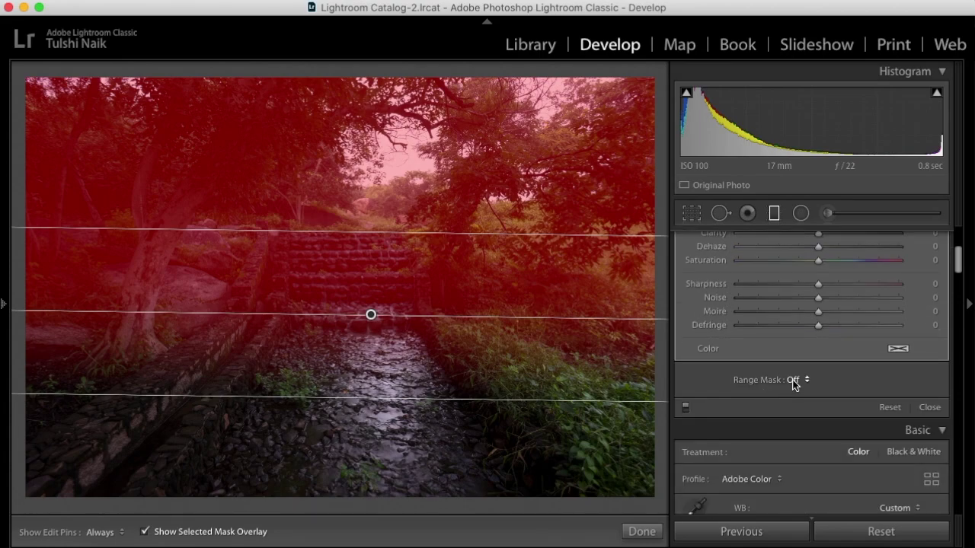
{"action": "left_click", "coordinate": [795, 380]}
{"action": "left_click", "coordinate": [800, 399]}
{"action": "left_click_drag", "start_coordinate": [741, 425], "coordinate": [885, 433]}
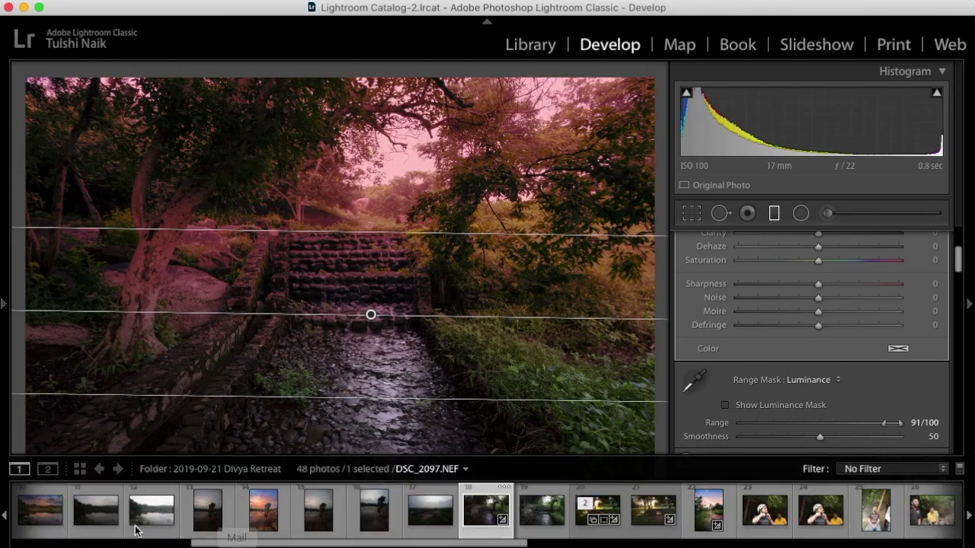
{"action": "key", "text": "o"}
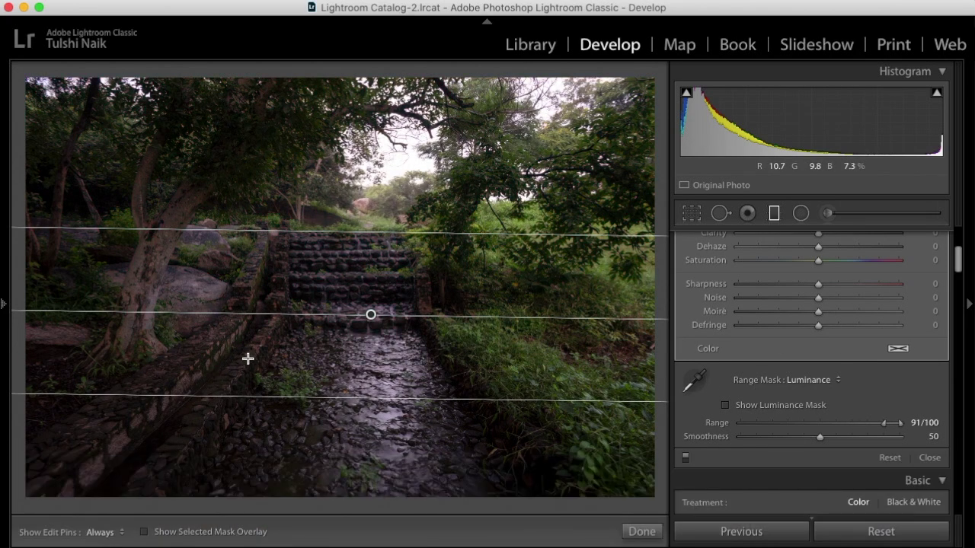
Set the graduated filter's Highlights to −69, Shadows to 46 and Contrast to 13.
{"action": "scroll", "coordinate": [827, 297], "scroll_direction": "up", "scroll_amount": 1}
{"action": "scroll", "coordinate": [827, 297], "scroll_direction": "up", "scroll_amount": 5}
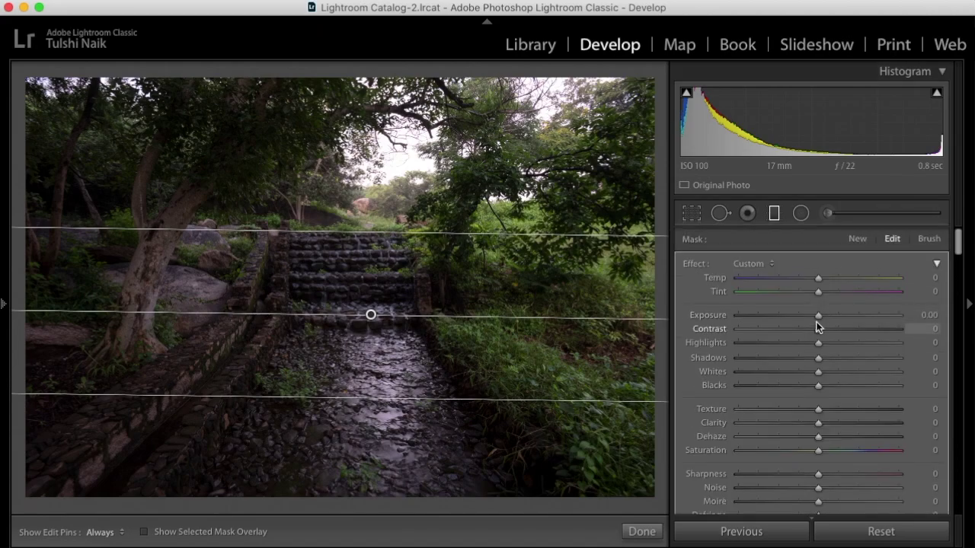
{"action": "left_click_drag", "start_coordinate": [819, 347], "coordinate": [765, 348]}
{"action": "left_click_drag", "start_coordinate": [819, 362], "coordinate": [832, 338]}
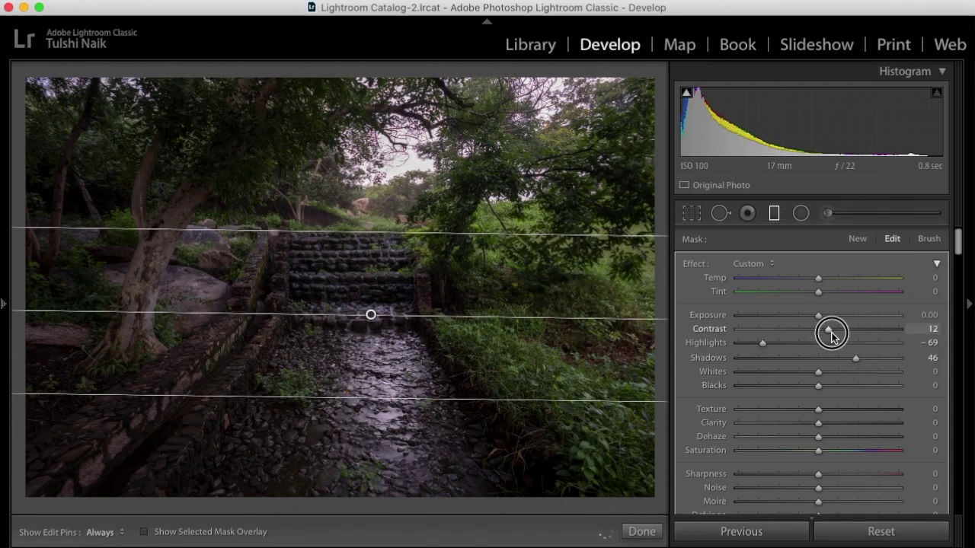
Lower the graduated filter's Dehaze to beyond −44 and warm its Temp strongly towards yellow.
{"action": "left_click", "coordinate": [817, 440]}
{"action": "left_click_drag", "start_coordinate": [818, 439], "coordinate": [783, 439]}
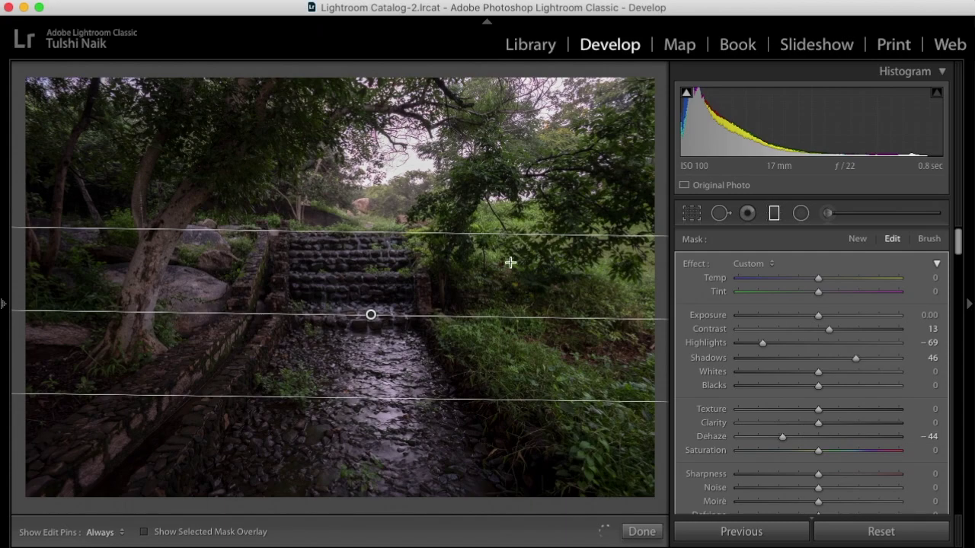
{"action": "left_click_drag", "start_coordinate": [783, 441], "coordinate": [758, 437]}
{"action": "left_click_drag", "start_coordinate": [818, 279], "coordinate": [882, 284]}
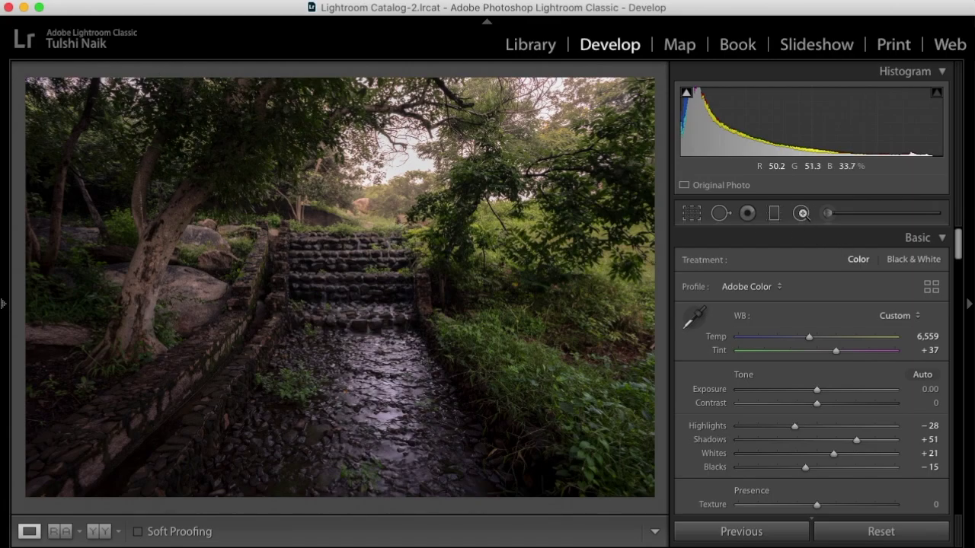
Add a radial filter over the tree canopy beside the cascade, with its effects reset and Exposure set to 1.29.
{"action": "left_click", "coordinate": [801, 215]}
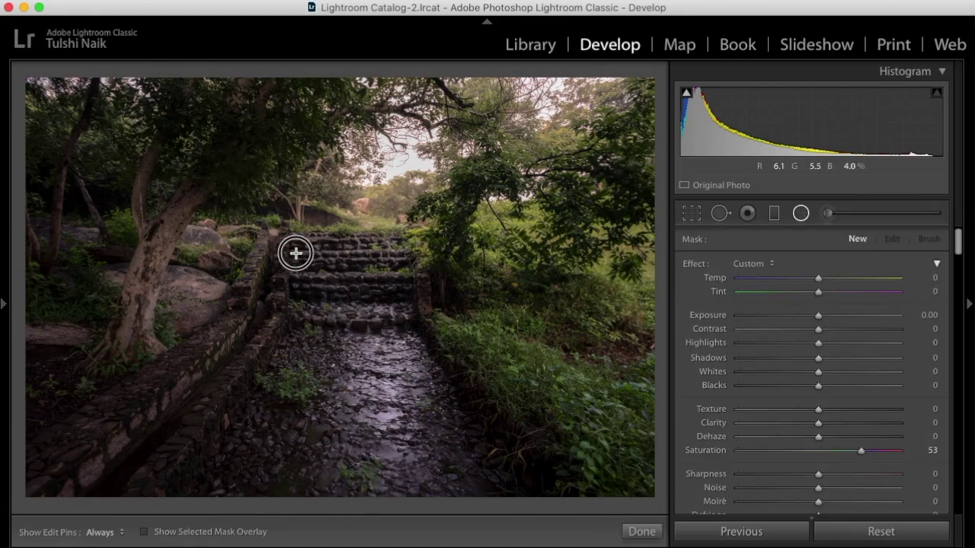
{"action": "mouse_move", "coordinate": [224, 167]}
{"action": "left_mouse_down"}
{"action": "mouse_move", "coordinate": [353, 322]}
{"action": "mouse_move", "coordinate": [223, 149]}
{"action": "left_mouse_up"}
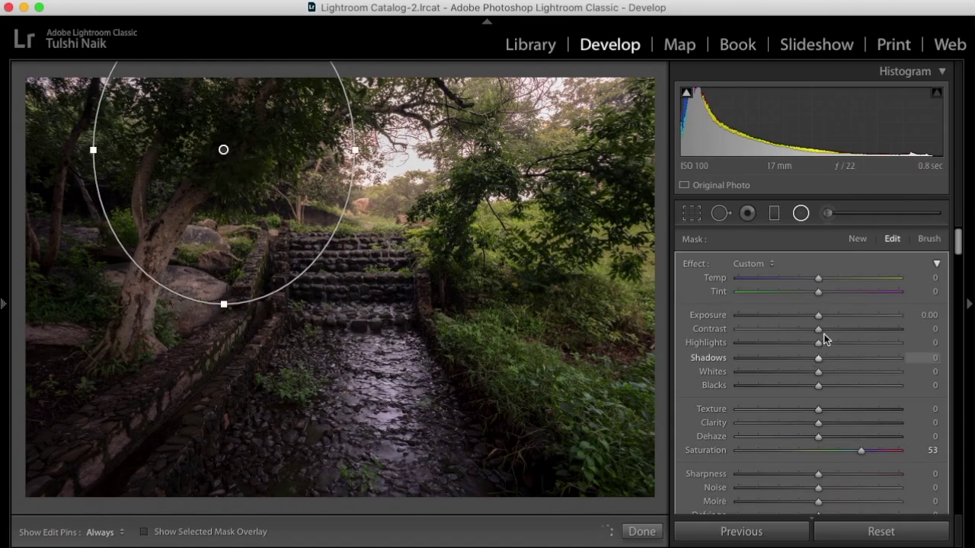
{"action": "double_click", "coordinate": [701, 265]}
{"action": "left_click_drag", "start_coordinate": [820, 320], "coordinate": [847, 323]}
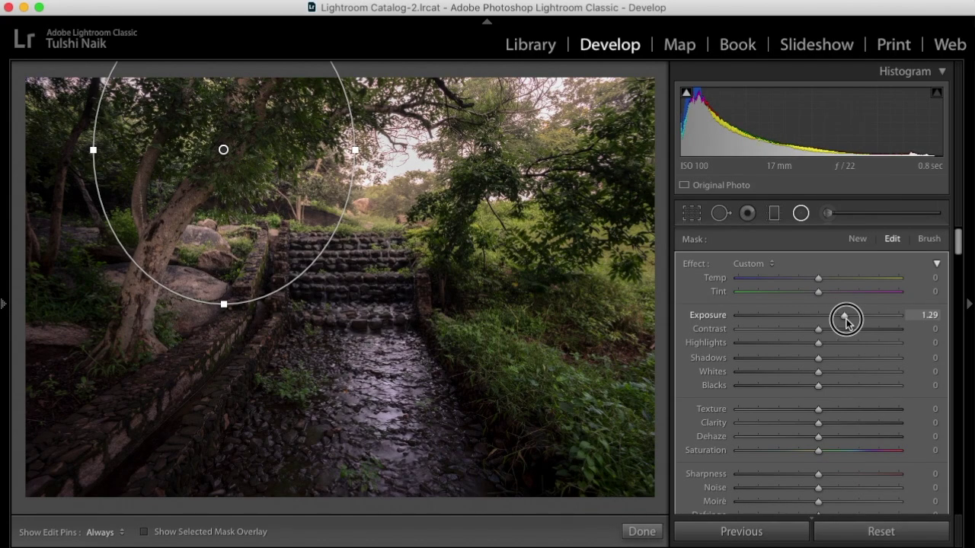
Duplicate the radial filter and move the copy over the rocks and tree base at the photo's left edge.
{"action": "right_click", "coordinate": [227, 151]}
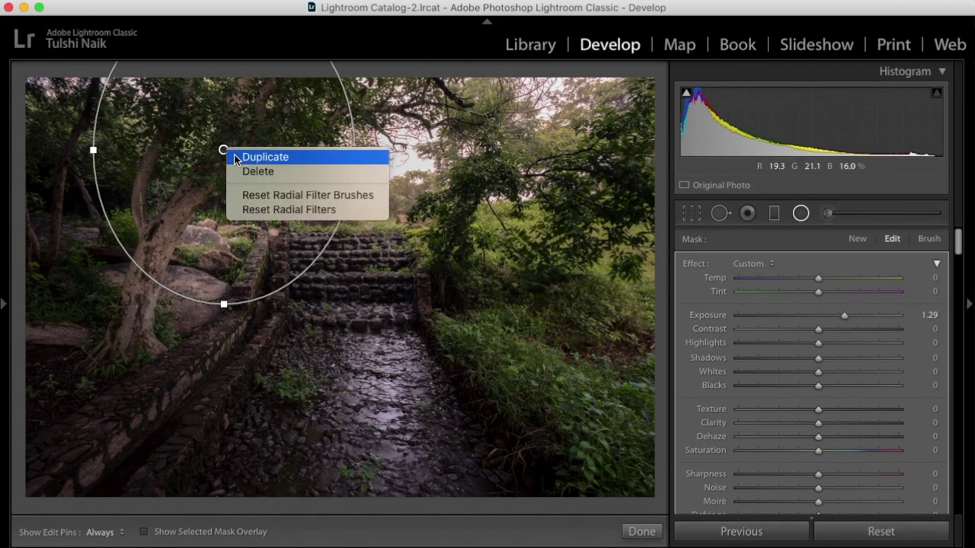
{"action": "left_click", "coordinate": [232, 158]}
{"action": "left_click_drag", "start_coordinate": [224, 150], "coordinate": [69, 302]}
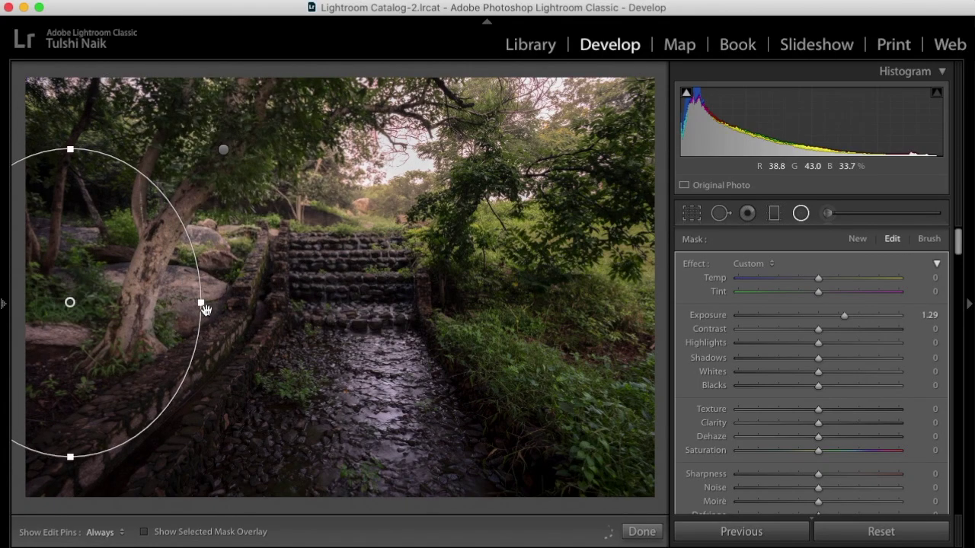
Shrink the radial filter at the photo's left edge to a narrow ellipse and place a duplicate over the thin trunk above it.
{"action": "left_click_drag", "start_coordinate": [203, 305], "coordinate": [125, 303]}
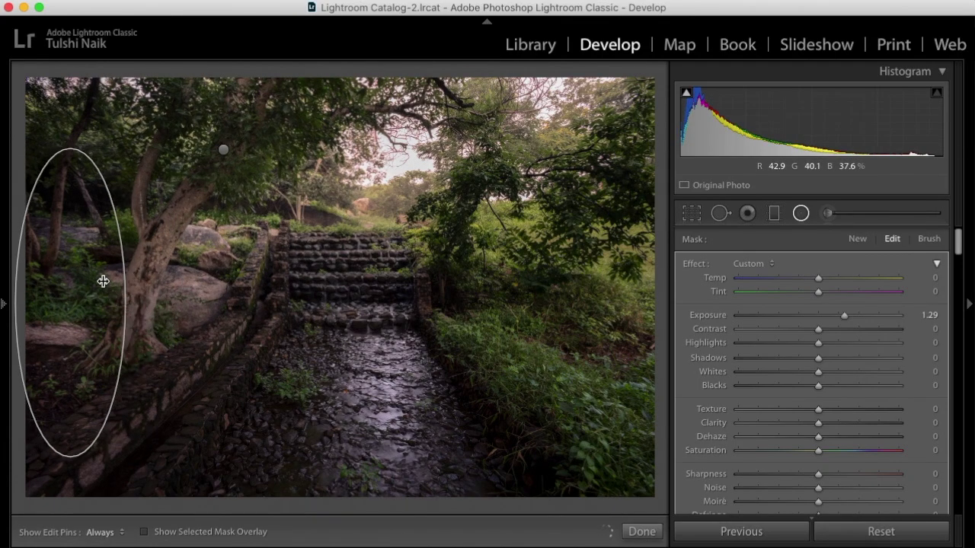
{"action": "left_click_drag", "start_coordinate": [69, 148], "coordinate": [70, 230]}
{"action": "left_click_drag", "start_coordinate": [71, 303], "coordinate": [80, 202]}
{"action": "right_click", "coordinate": [65, 302]}
{"action": "left_click", "coordinate": [79, 310]}
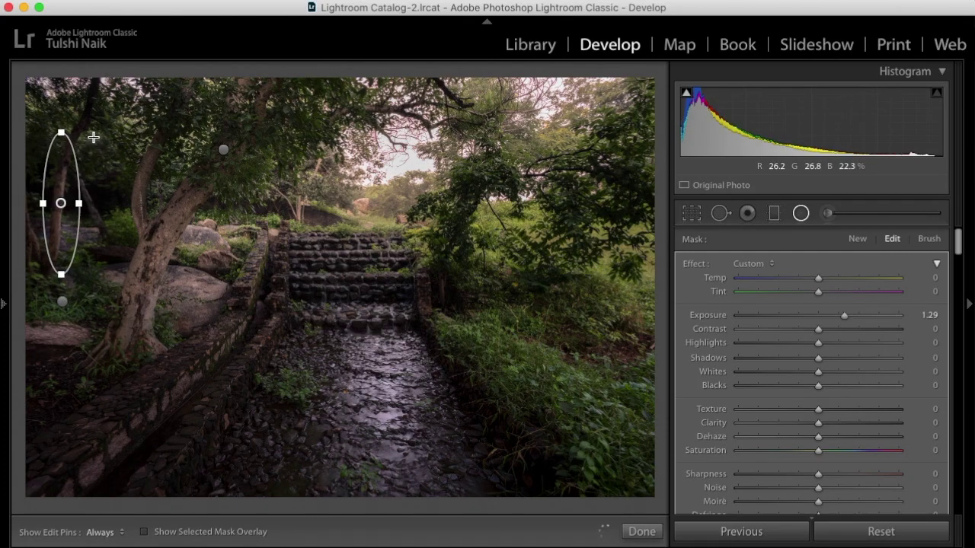
{"action": "left_click_drag", "start_coordinate": [77, 130], "coordinate": [84, 127]}
Duplicate the narrow radial filter onto the neighbouring slanted trunk and rotate the copy to follow the trunk's lean.
{"action": "right_click", "coordinate": [62, 203]}
{"action": "left_click", "coordinate": [71, 209]}
{"action": "left_click_drag", "start_coordinate": [62, 201], "coordinate": [89, 200]}
{"action": "left_click_drag", "start_coordinate": [109, 124], "coordinate": [68, 111]}
{"action": "left_click_drag", "start_coordinate": [106, 193], "coordinate": [96, 191]}
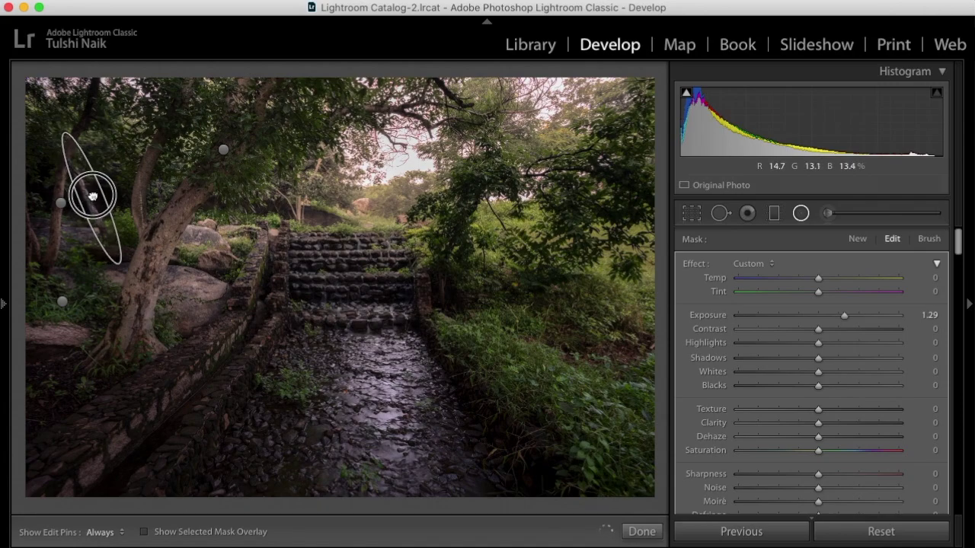
Duplicate the slanted trunk's radial filter, move the copy to the foliage in the photo's upper-left corner and widen it into a large circle.
{"action": "right_click", "coordinate": [92, 197]}
{"action": "left_click", "coordinate": [98, 202]}
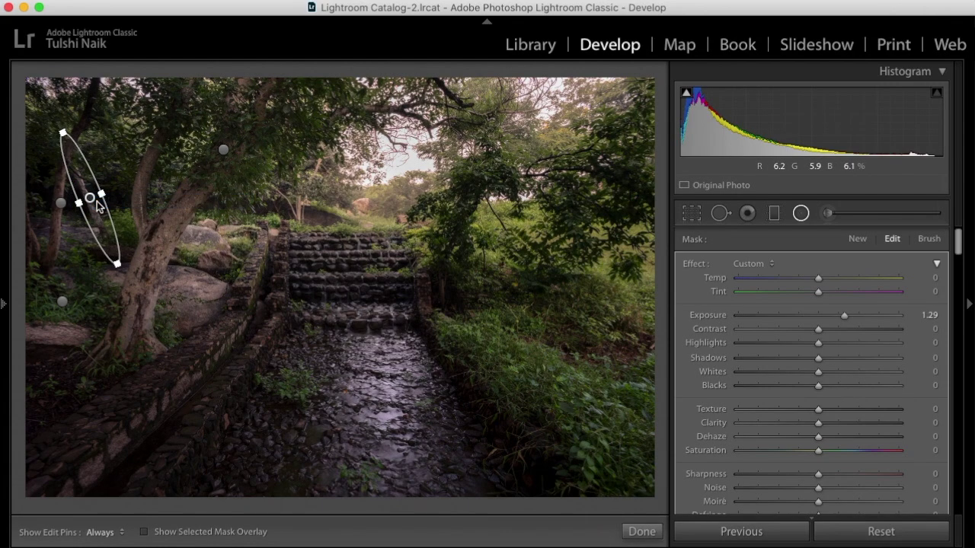
{"action": "left_click_drag", "start_coordinate": [90, 197], "coordinate": [111, 113]}
{"action": "left_click_drag", "start_coordinate": [46, 141], "coordinate": [84, 108]}
Duplicate the large circular radial filter and move the copy down to the photo's left edge beside the thin trunks.
{"action": "right_click", "coordinate": [83, 108]}
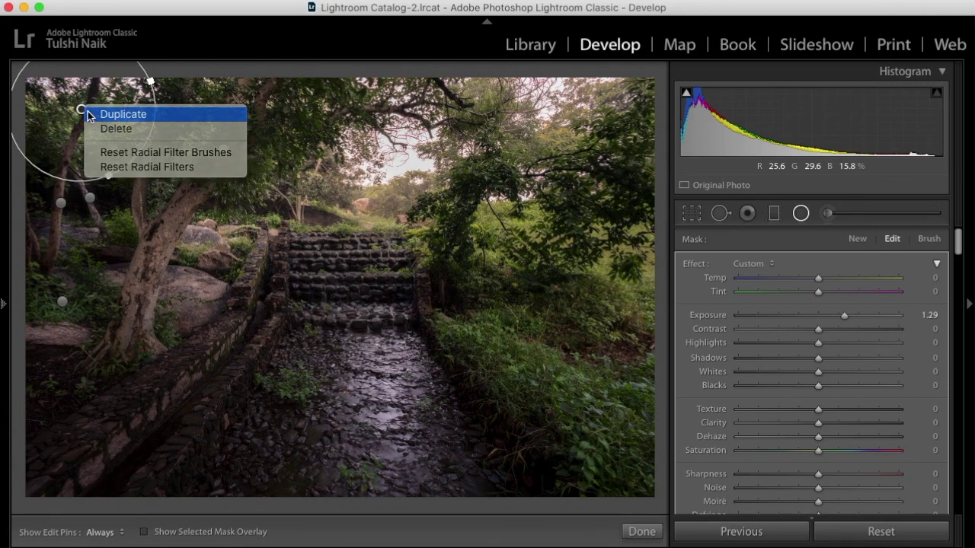
{"action": "left_click", "coordinate": [85, 112]}
{"action": "left_click_drag", "start_coordinate": [80, 110], "coordinate": [50, 203]}
{"action": "left_click_drag", "start_coordinate": [95, 175], "coordinate": [28, 176]}
Add two more copies of the circular radial filter, over the stream's lower-right bank and the tree foliage near the photo's right edge.
{"action": "right_click", "coordinate": [34, 210]}
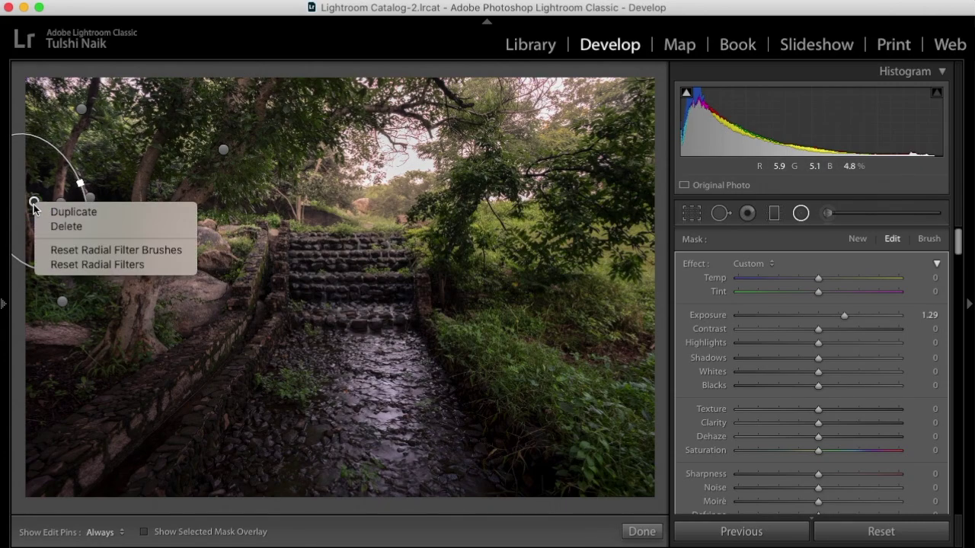
{"action": "left_click", "coordinate": [47, 214]}
{"action": "left_click_drag", "start_coordinate": [34, 202], "coordinate": [562, 417]}
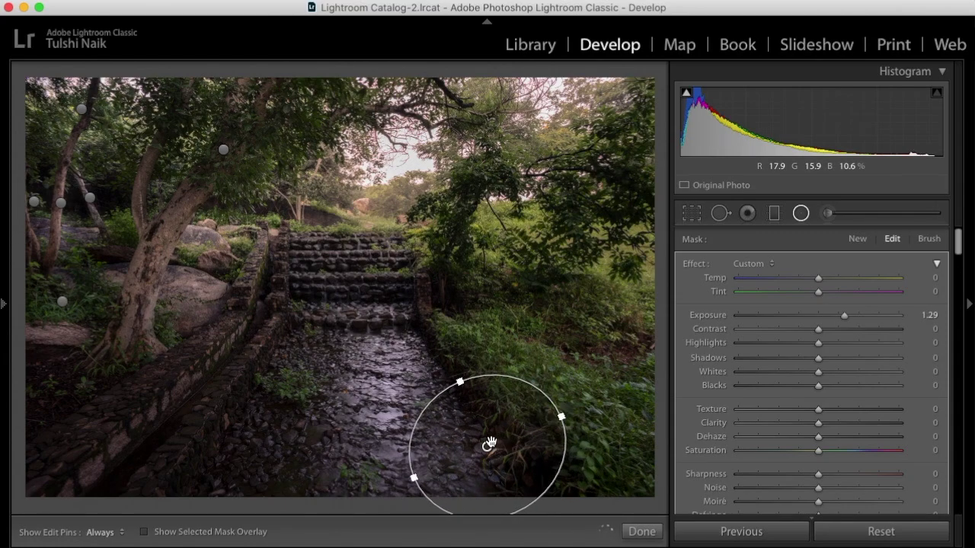
{"action": "right_click", "coordinate": [492, 448]}
{"action": "left_click", "coordinate": [497, 452]}
{"action": "left_click_drag", "start_coordinate": [492, 447], "coordinate": [619, 206]}
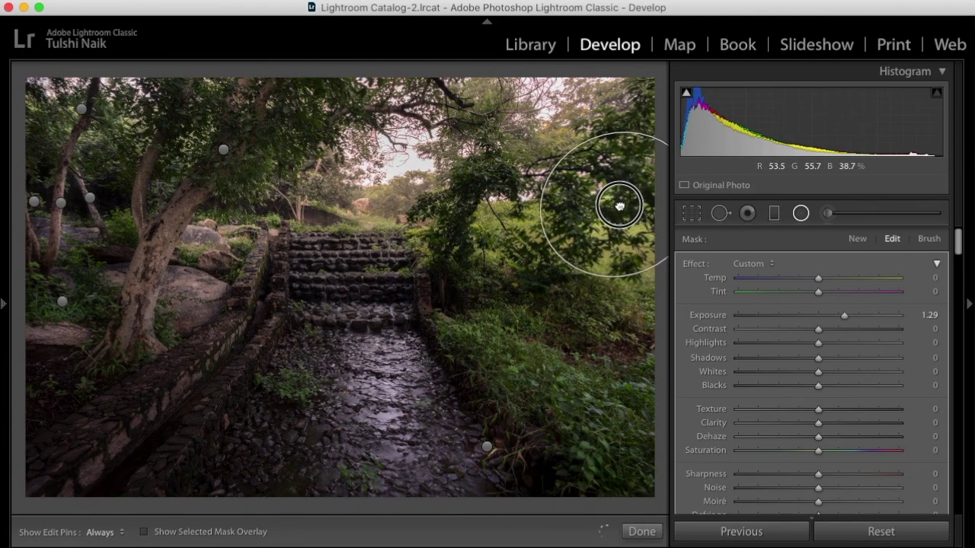
Duplicate the radial filter onto the wall end right of the cascade and shrink the copy to a small circle.
{"action": "right_click", "coordinate": [619, 206]}
{"action": "left_click", "coordinate": [630, 212]}
{"action": "left_click_drag", "start_coordinate": [618, 206], "coordinate": [445, 278]}
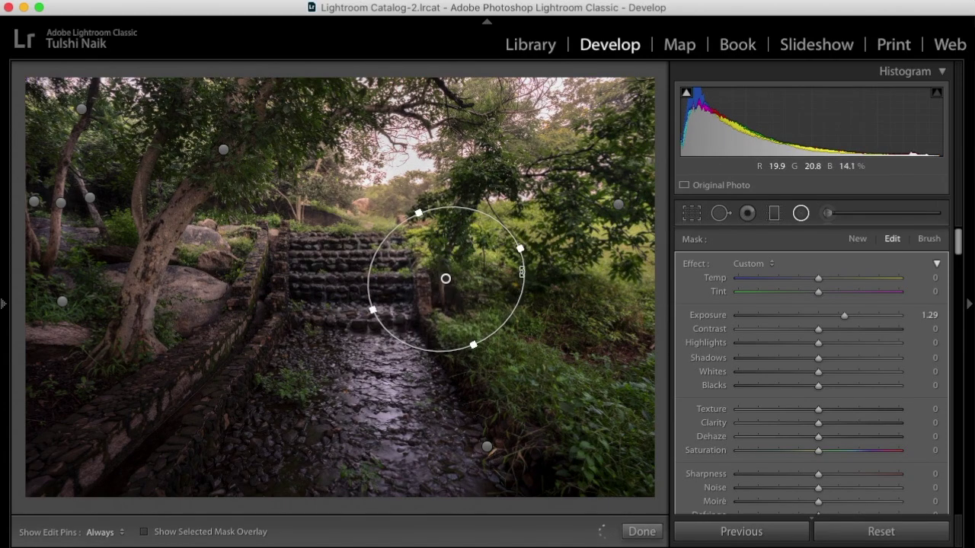
{"action": "left_click_drag", "start_coordinate": [522, 248], "coordinate": [479, 266]}
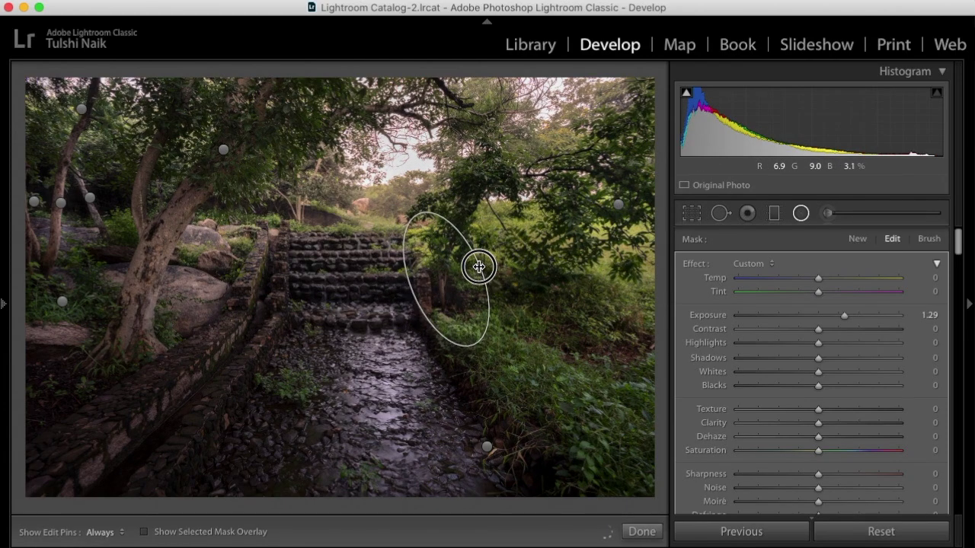
{"action": "left_click_drag", "start_coordinate": [421, 211], "coordinate": [444, 252]}
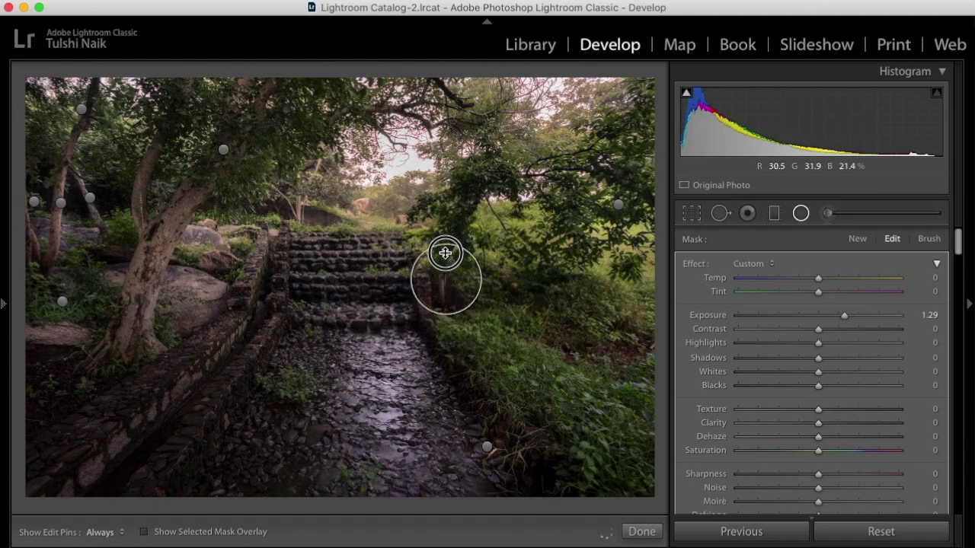
Place two duplicates of the small radial filter over the foliage above the wall end right of the cascade.
{"action": "right_click", "coordinate": [446, 284]}
{"action": "left_click", "coordinate": [450, 294]}
{"action": "mouse_move", "coordinate": [445, 283]}
{"action": "left_mouse_down"}
{"action": "mouse_move", "coordinate": [275, 289]}
{"action": "mouse_move", "coordinate": [264, 306]}
{"action": "mouse_move", "coordinate": [355, 282]}
{"action": "mouse_move", "coordinate": [479, 191]}
{"action": "mouse_move", "coordinate": [476, 182]}
{"action": "mouse_move", "coordinate": [464, 191]}
{"action": "mouse_move", "coordinate": [451, 242]}
{"action": "mouse_move", "coordinate": [490, 213]}
{"action": "mouse_move", "coordinate": [482, 204]}
{"action": "left_mouse_up"}
{"action": "right_click", "coordinate": [476, 183]}
{"action": "left_click", "coordinate": [507, 192]}
Duplicate the radial filter over the undergrowth right of the cascade, enlarge the copy and finish editing the radial filters.
{"action": "right_click", "coordinate": [449, 241]}
{"action": "left_click", "coordinate": [454, 245]}
{"action": "left_click_drag", "start_coordinate": [451, 242], "coordinate": [568, 292]}
{"action": "left_click_drag", "start_coordinate": [553, 254], "coordinate": [569, 231]}
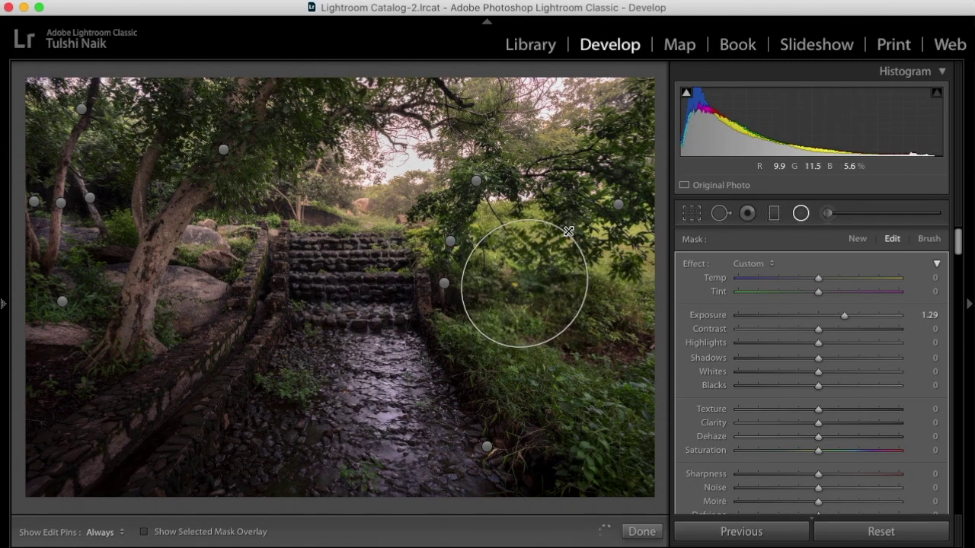
{"action": "left_click", "coordinate": [640, 534]}
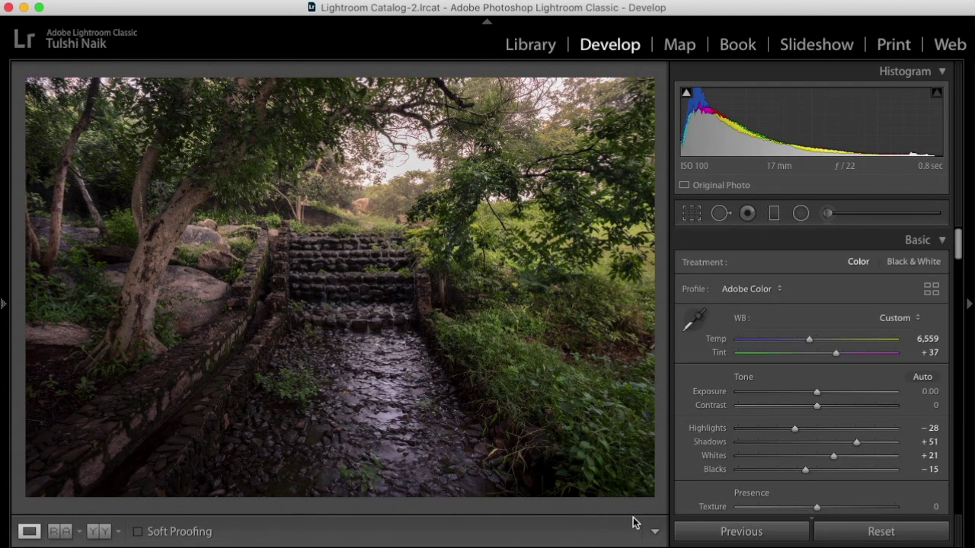
Compare the photo with all radial filters switched off and on, leaving them enabled.
{"action": "left_click", "coordinate": [801, 214]}
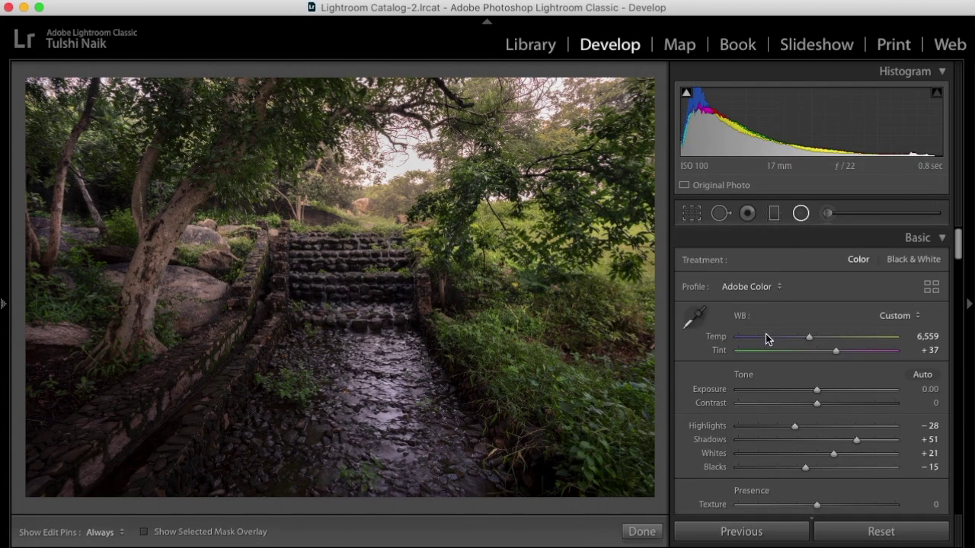
{"action": "scroll", "coordinate": [735, 334], "scroll_direction": "down", "scroll_amount": 5}
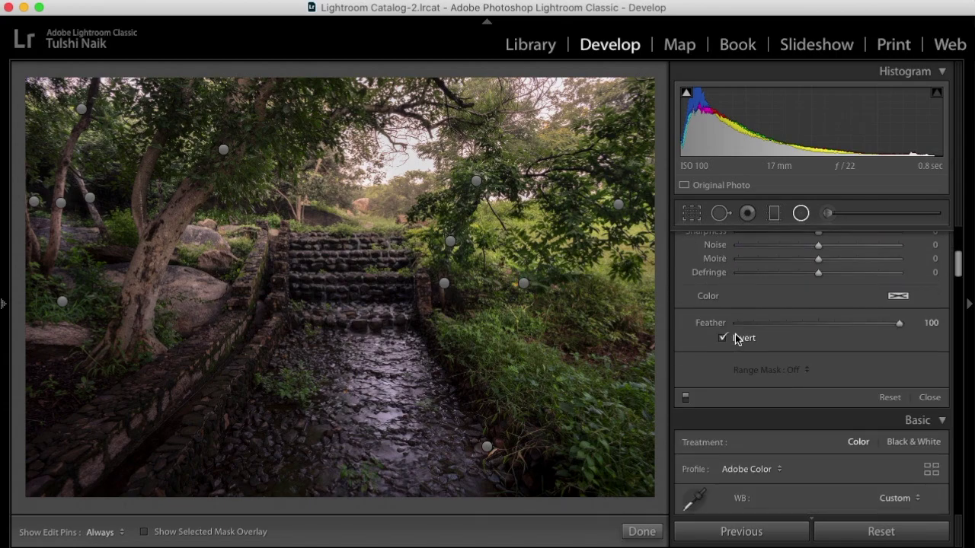
{"action": "left_click", "coordinate": [686, 401]}
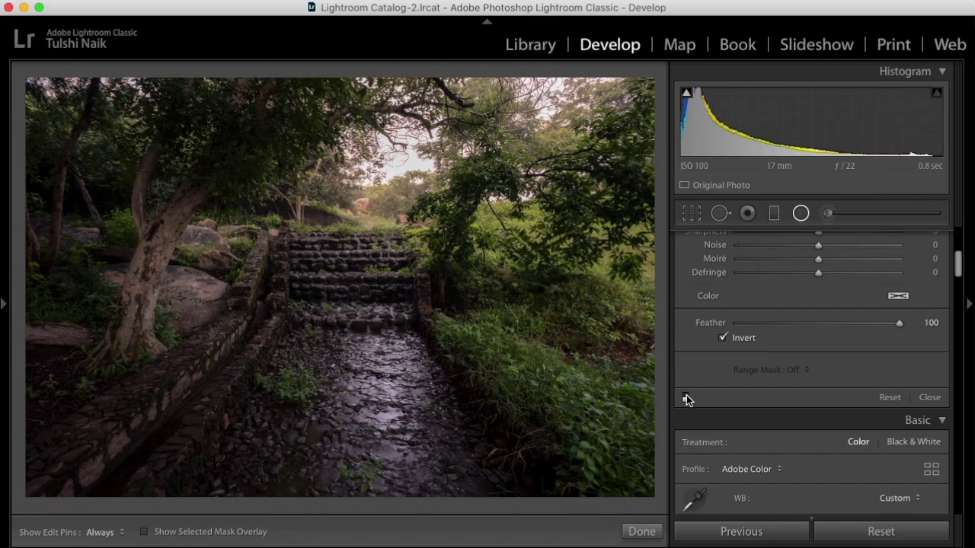
{"action": "left_click", "coordinate": [686, 398]}
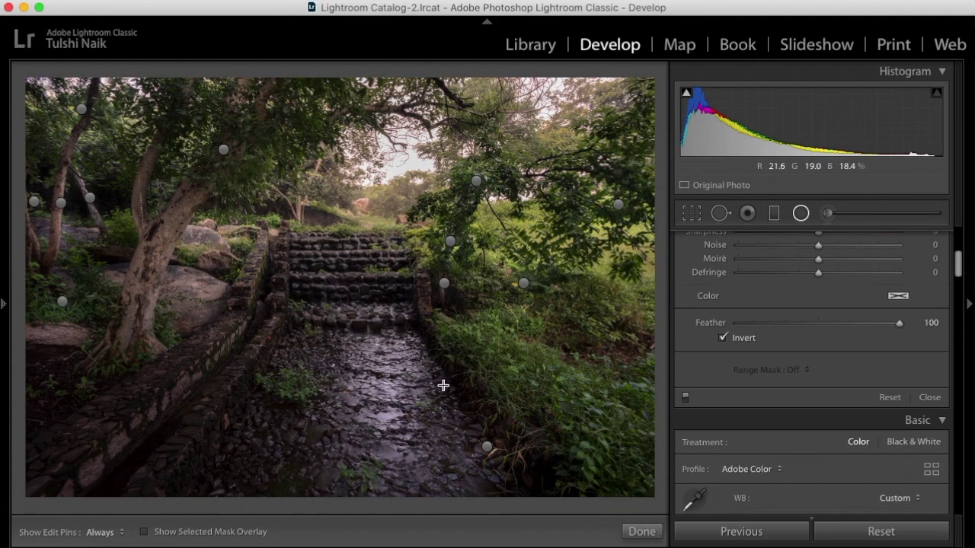
{"action": "left_click", "coordinate": [642, 531]}
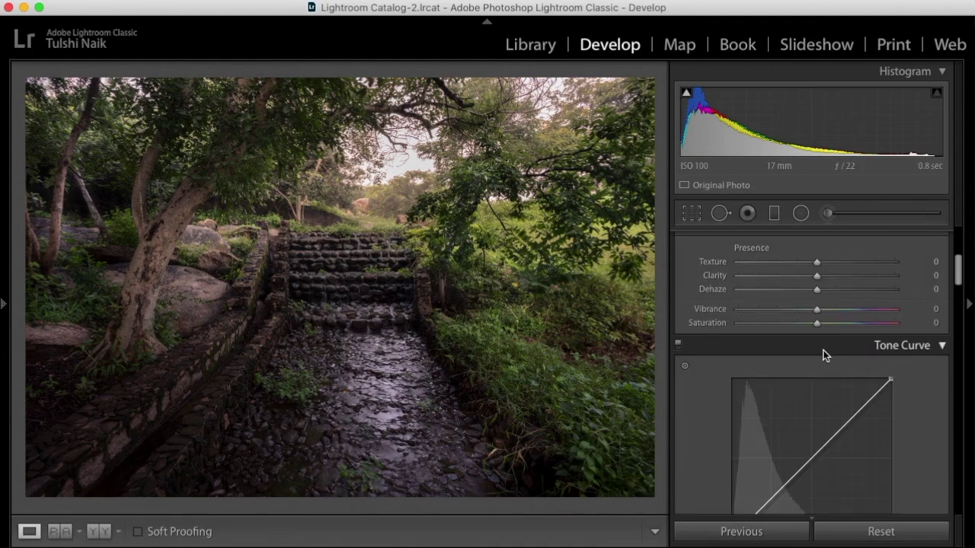
Set the Split Toning Hue to 45 for the highlights and 309 for the shadows, previewing the highlight tint at full strength.
{"action": "scroll", "coordinate": [821, 355], "scroll_direction": "down", "scroll_amount": 3}
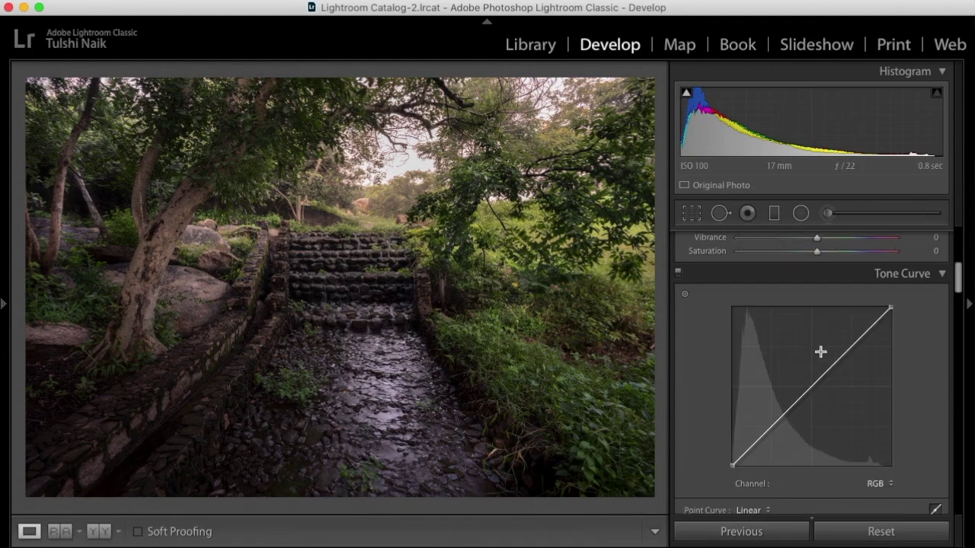
{"action": "scroll", "coordinate": [820, 352], "scroll_direction": "down", "scroll_amount": 15}
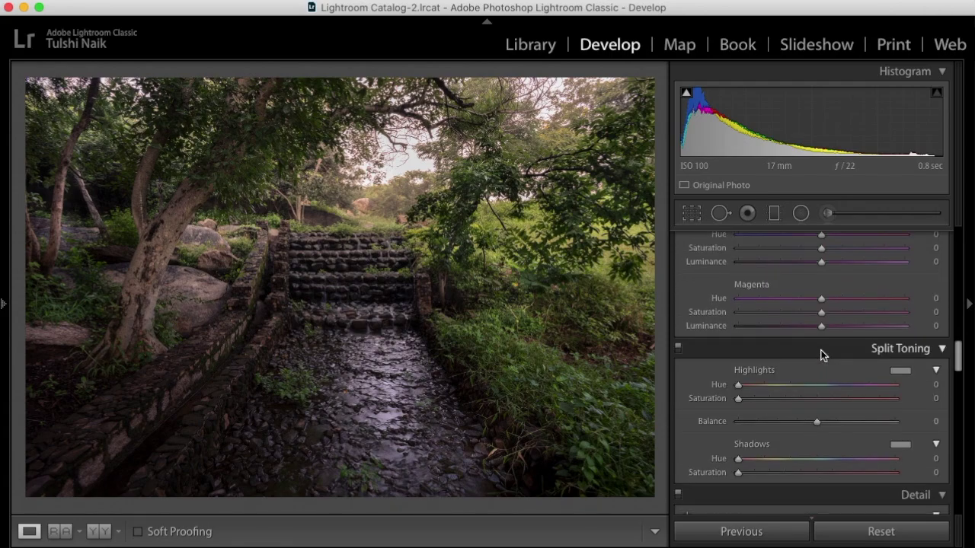
{"action": "scroll", "coordinate": [821, 355], "scroll_direction": "down", "scroll_amount": 1}
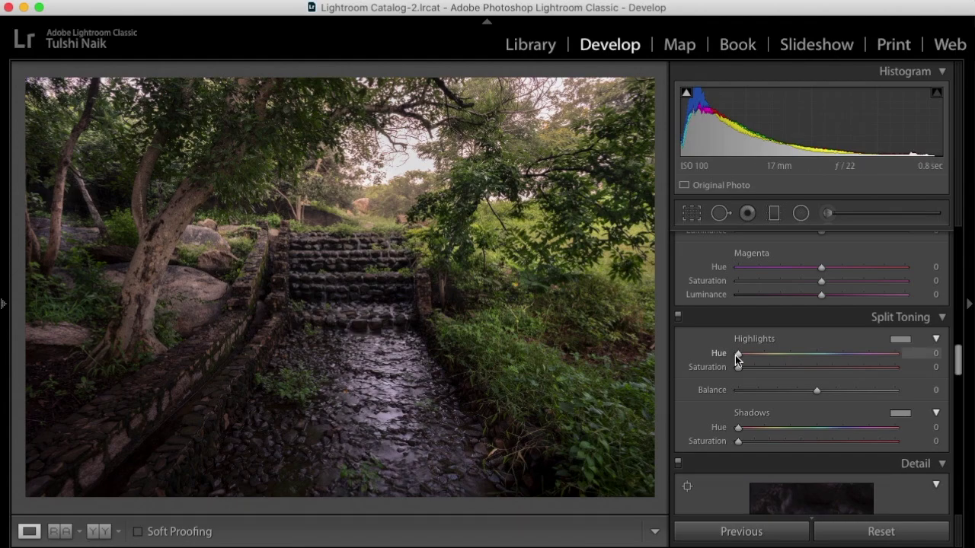
{"action": "key", "text": "alt"}
{"action": "key", "text": "alt"}
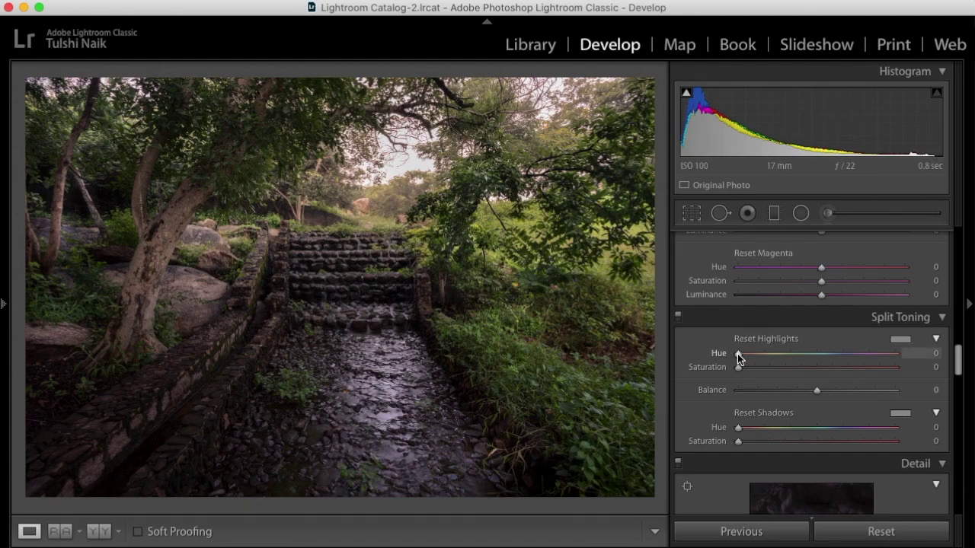
{"action": "left_click_drag", "start_coordinate": [737, 356], "coordinate": [745, 359]}
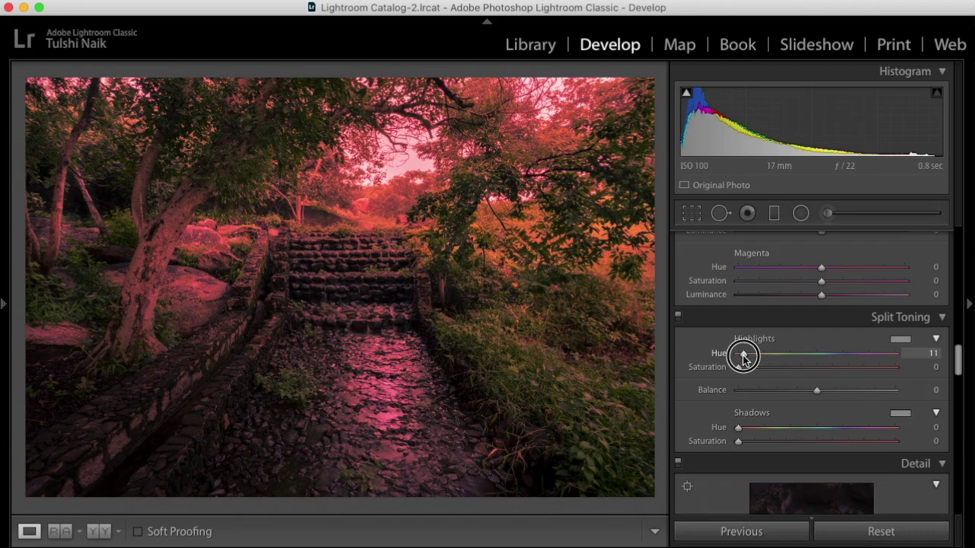
{"action": "left_click_drag", "start_coordinate": [744, 358], "coordinate": [749, 361]}
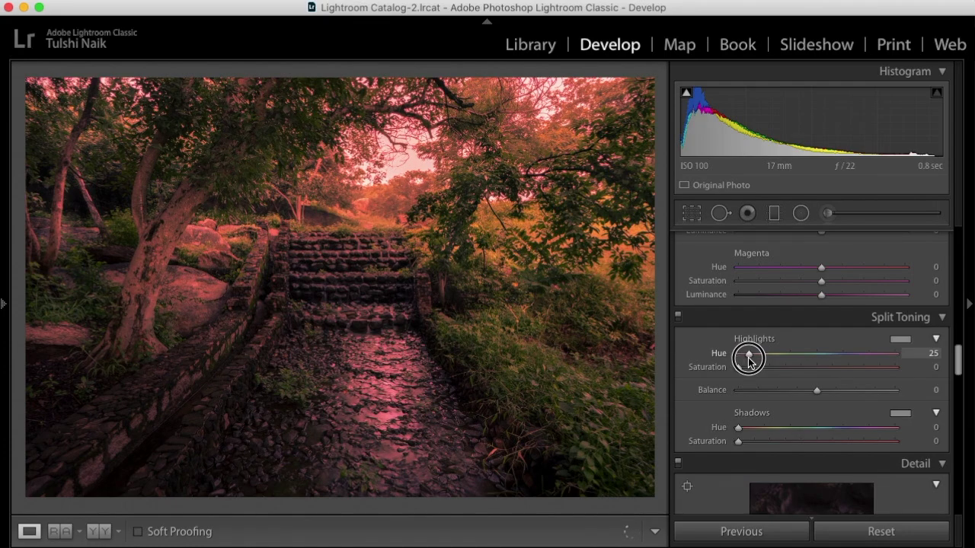
{"action": "left_click_drag", "start_coordinate": [753, 364], "coordinate": [755, 384]}
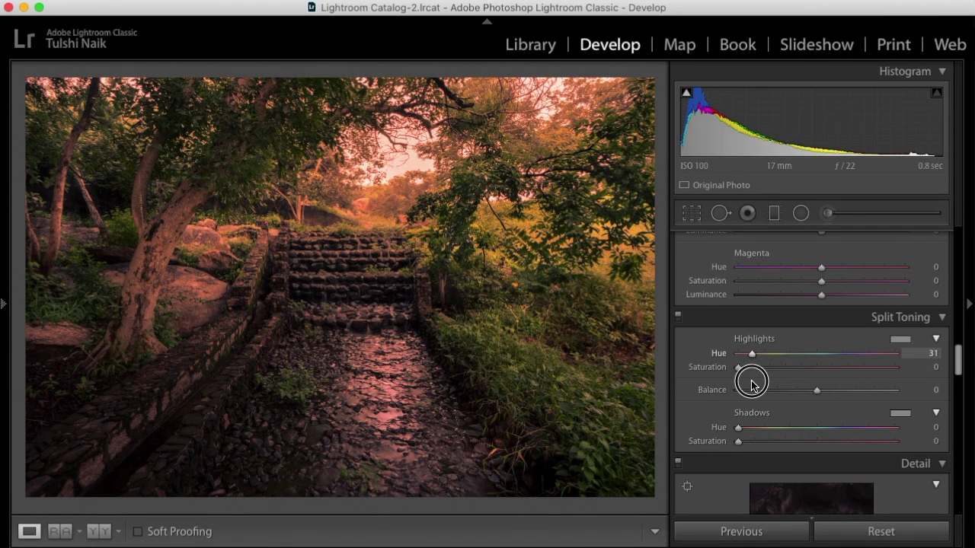
{"action": "left_click_drag", "start_coordinate": [752, 385], "coordinate": [757, 384]}
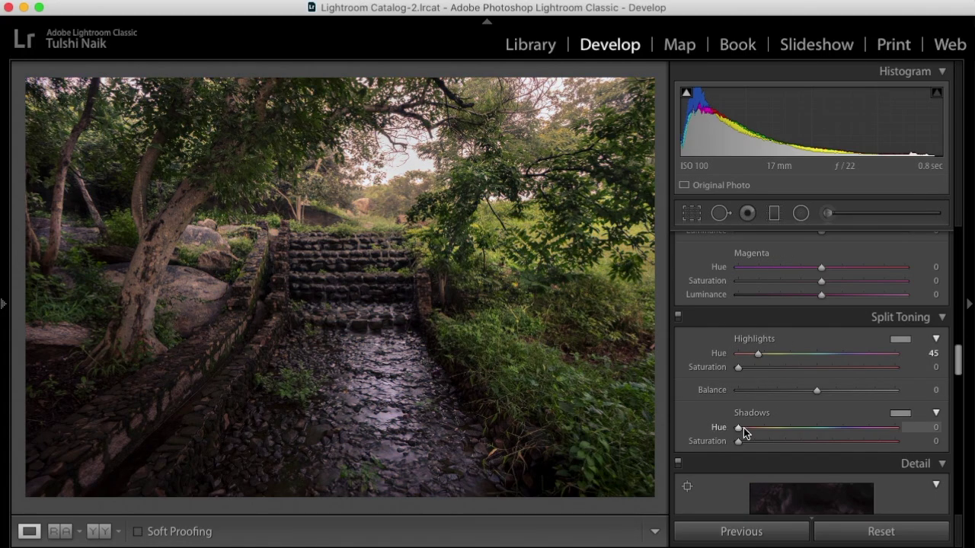
{"action": "left_click_drag", "start_coordinate": [739, 430], "coordinate": [875, 433]}
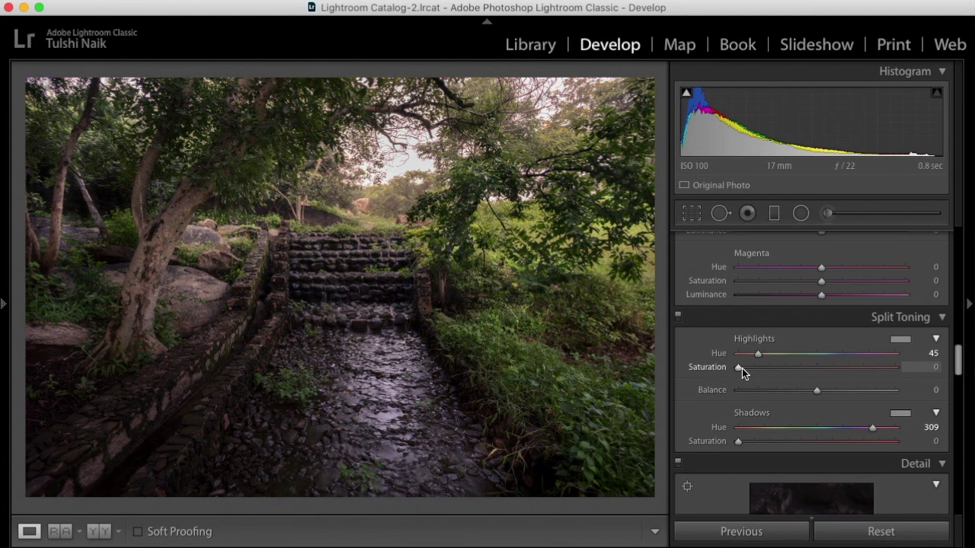
Set the Split Toning Saturation to 73 for the highlights and slightly below 8 for the shadows.
{"action": "left_click_drag", "start_coordinate": [739, 367], "coordinate": [855, 395]}
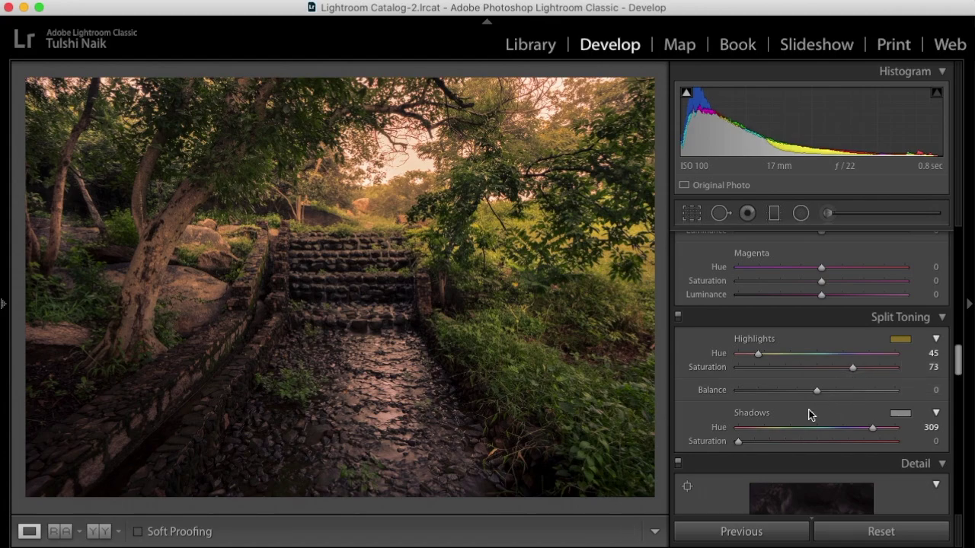
{"action": "mouse_move", "coordinate": [747, 446]}
{"action": "left_mouse_down"}
{"action": "mouse_move", "coordinate": [773, 449]}
{"action": "mouse_move", "coordinate": [753, 449]}
{"action": "left_mouse_up"}
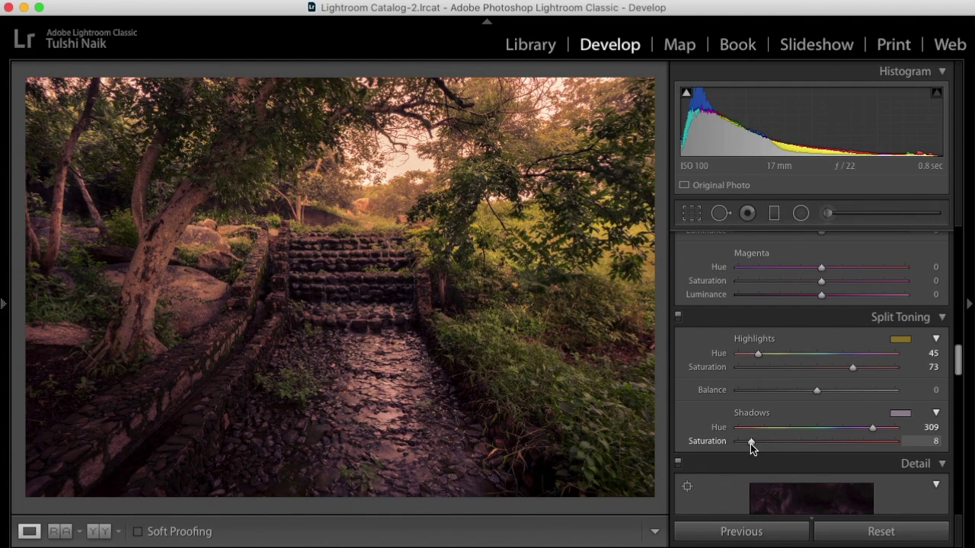
{"action": "left_click_drag", "start_coordinate": [751, 444], "coordinate": [747, 447]}
Reset the adjustment brush's effects, set its Exposure to 0.27 and paint with a small brush along the stone wall left of the stream.
{"action": "left_click", "coordinate": [828, 213]}
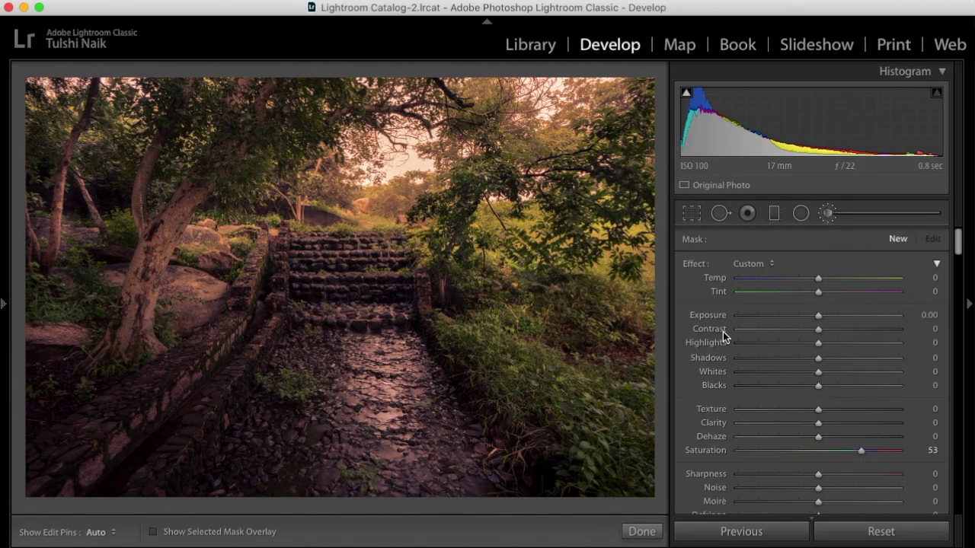
{"action": "left_click", "coordinate": [698, 266], "text": "alt"}
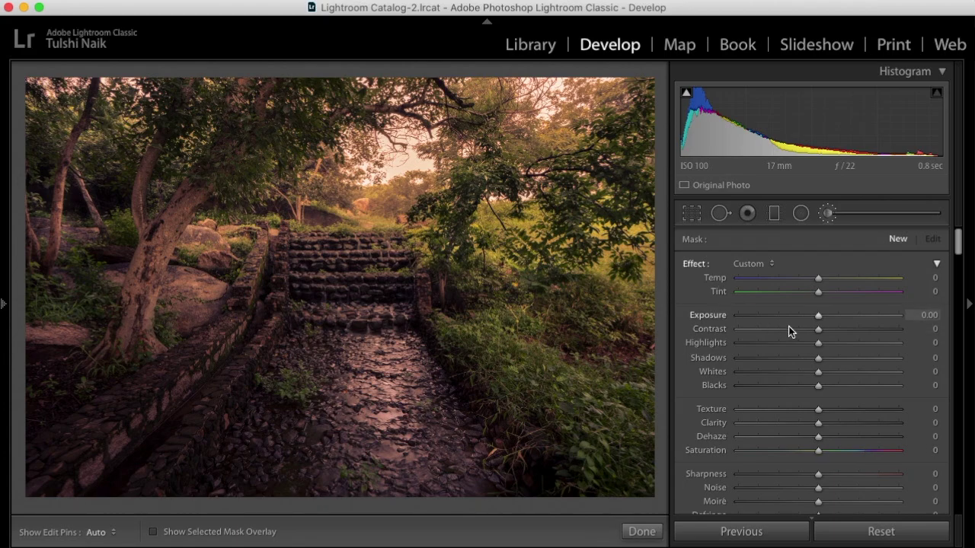
{"action": "left_click_drag", "start_coordinate": [819, 316], "coordinate": [824, 318]}
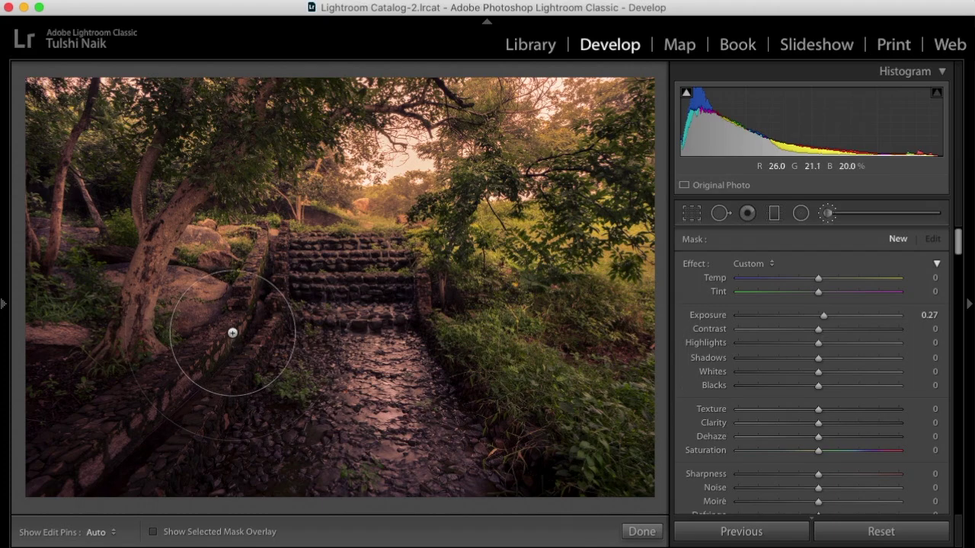
{"action": "scroll", "coordinate": [235, 328], "scroll_direction": "down", "scroll_amount": 5}
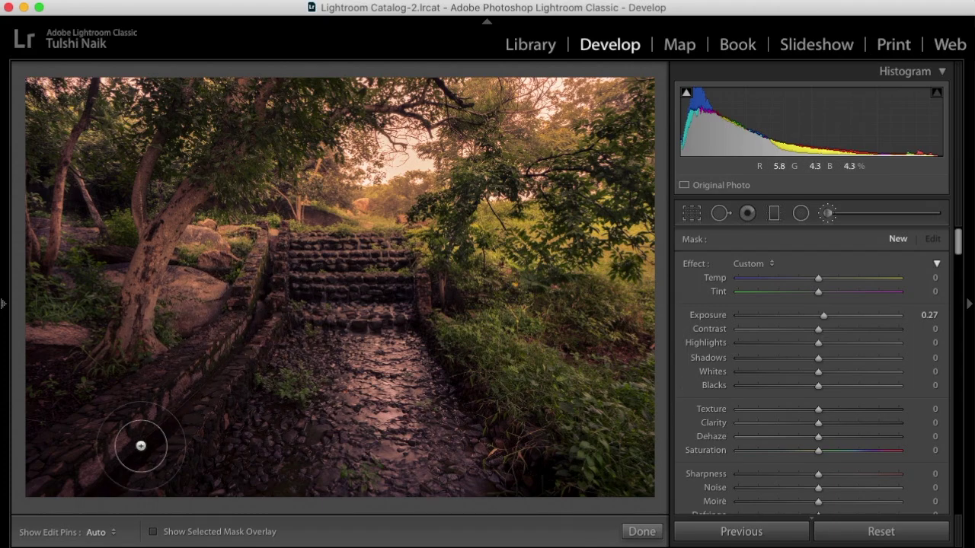
{"action": "scroll", "coordinate": [246, 323], "scroll_direction": "down", "scroll_amount": 2}
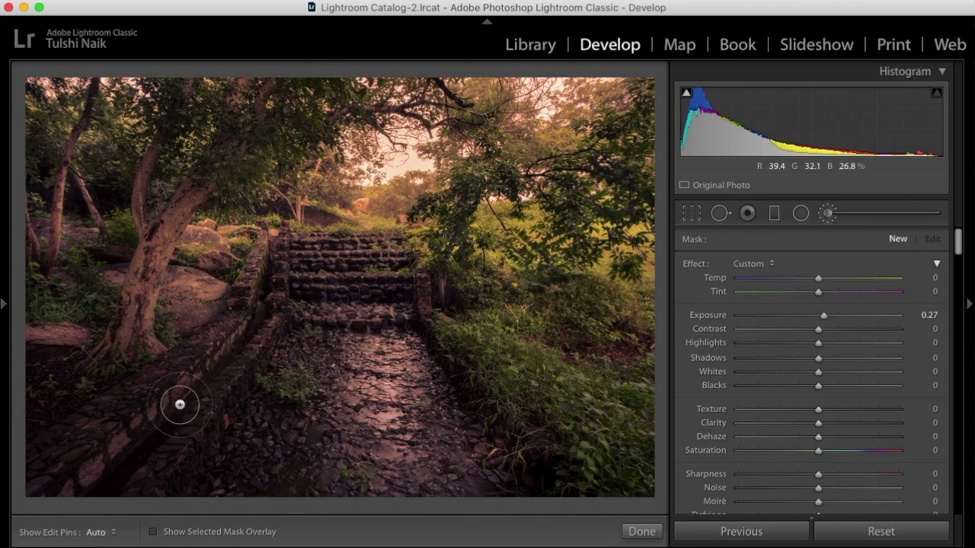
{"action": "left_click", "coordinate": [72, 486]}
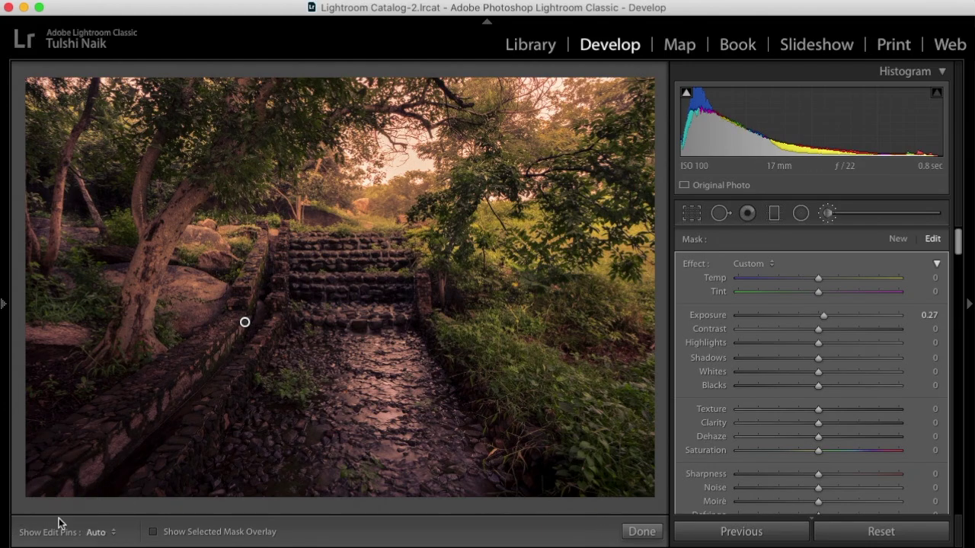
Raise the brush adjustment's Exposure to 1.67 and extend the painted strokes down along the stone walls left of the stream.
{"action": "left_click_drag", "start_coordinate": [825, 317], "coordinate": [854, 320]}
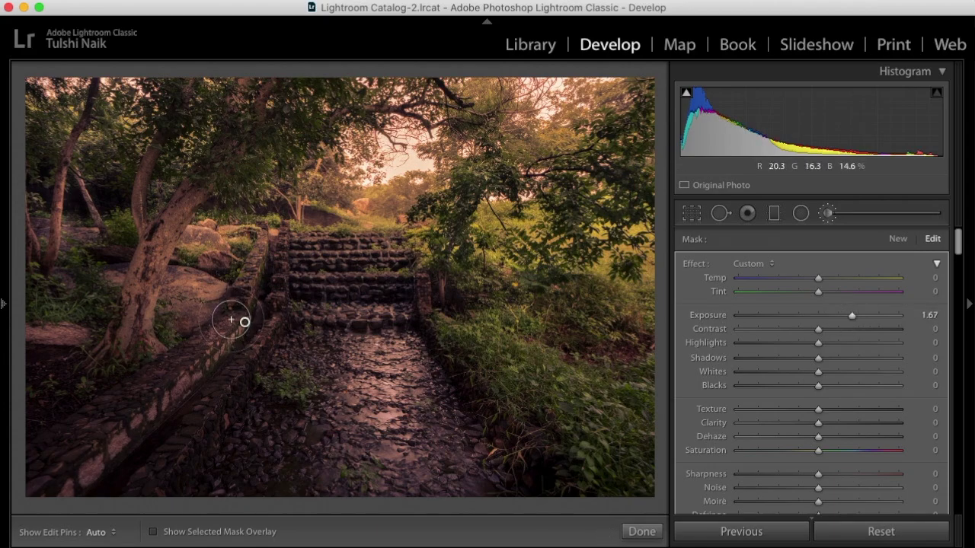
{"action": "left_click", "coordinate": [35, 483], "text": "shift"}
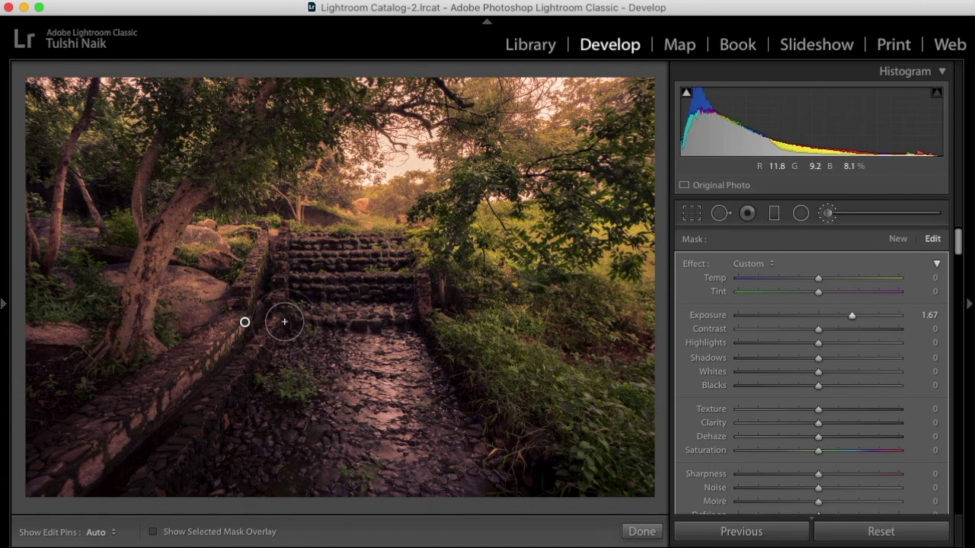
{"action": "left_click", "coordinate": [144, 498], "text": "shift"}
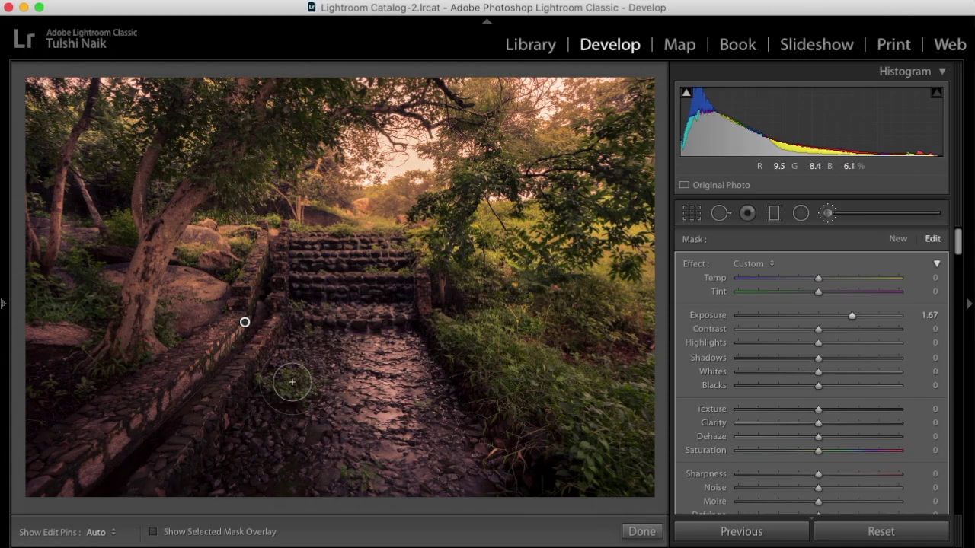
Brush the same brightening over the plant in the stream, the rocks behind the tree and the bushes on the far bank, then finish brushing.
{"action": "key", "text": "z"}
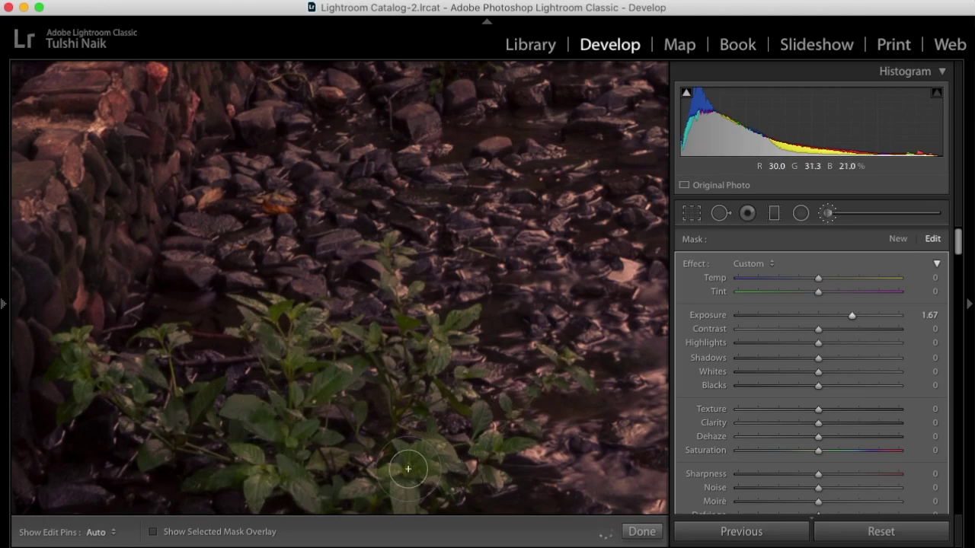
{"action": "left_click", "coordinate": [379, 358]}
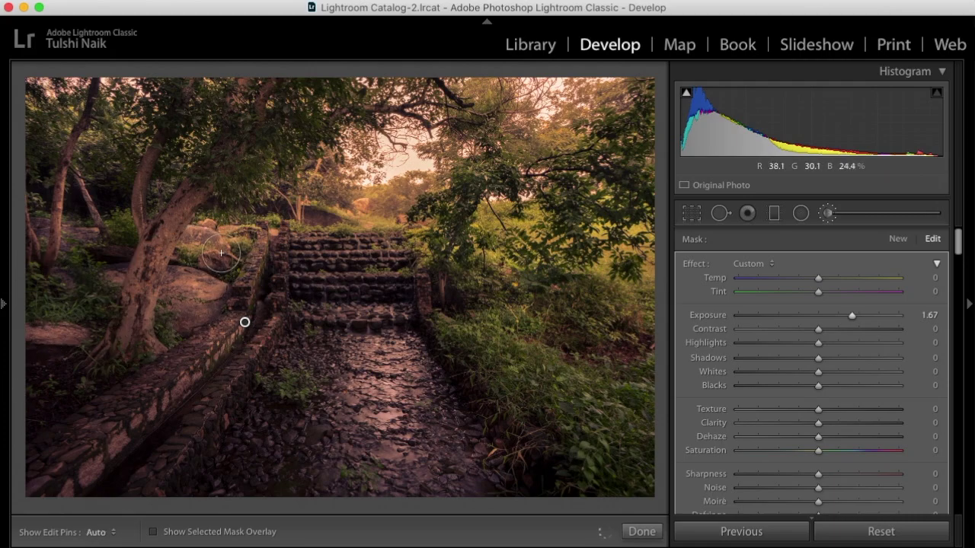
{"action": "left_click_drag", "start_coordinate": [206, 244], "coordinate": [190, 249]}
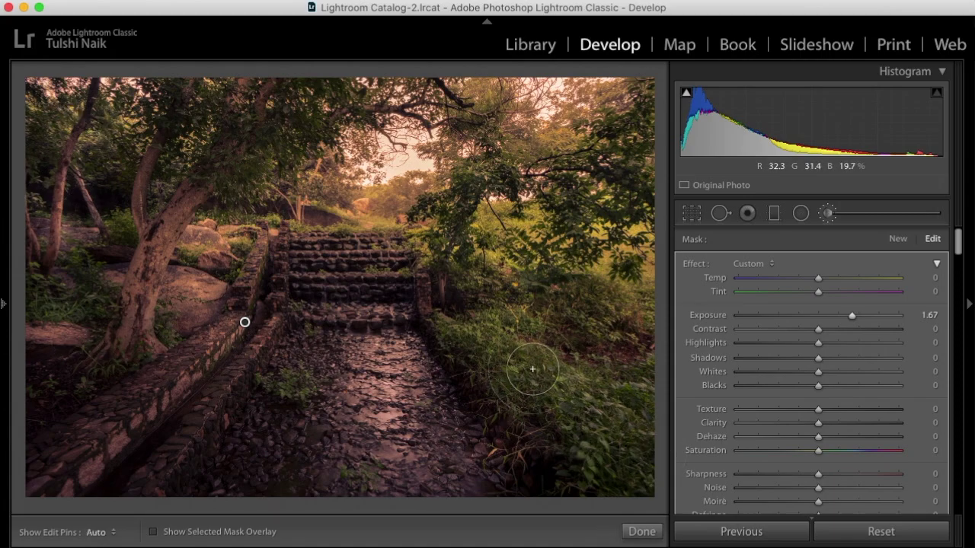
{"action": "scroll", "coordinate": [506, 351], "scroll_direction": "up", "scroll_amount": 5}
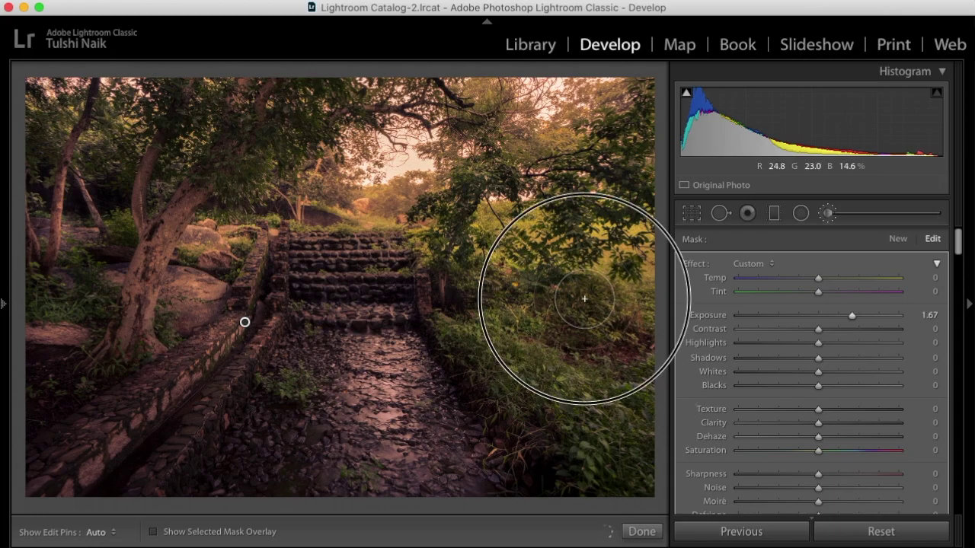
{"action": "mouse_move", "coordinate": [641, 542]}
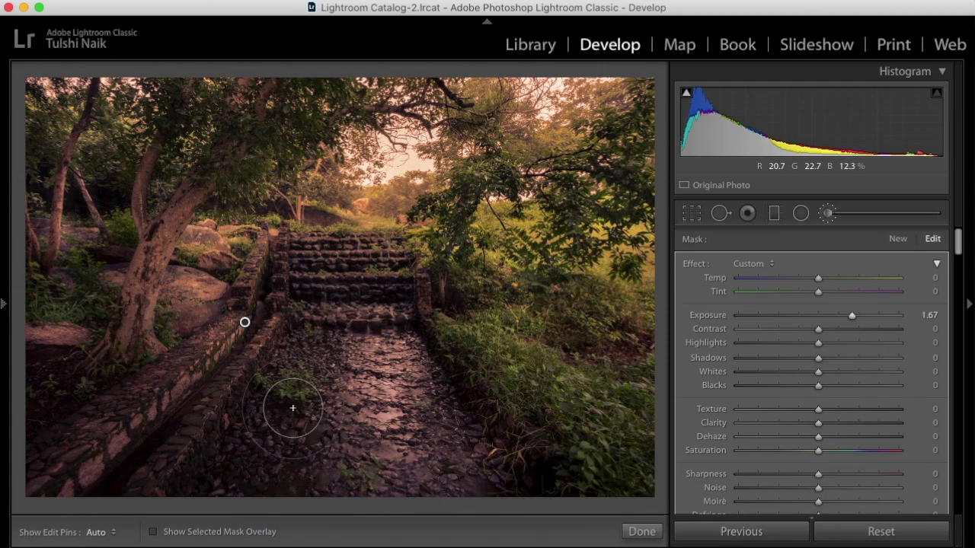
{"action": "key", "text": "h"}
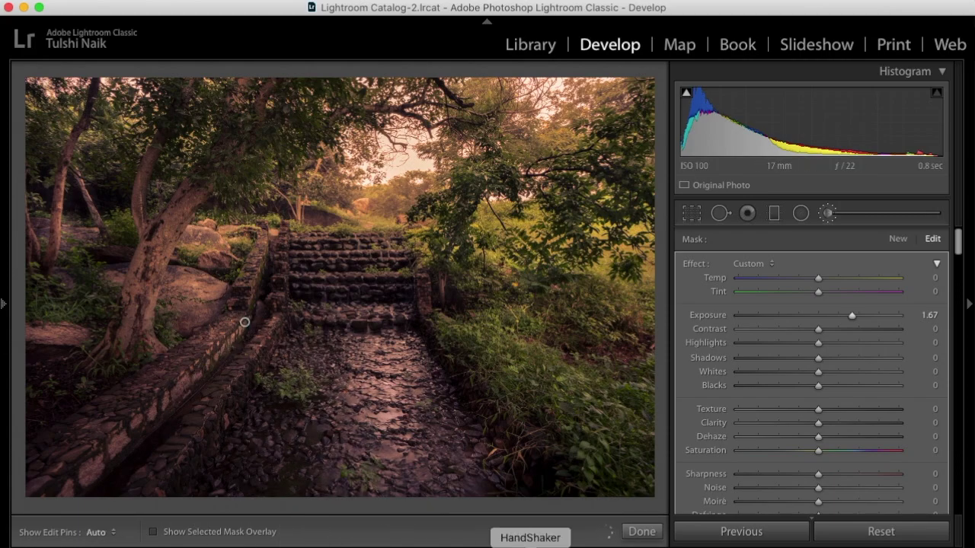
{"action": "left_click", "coordinate": [641, 533]}
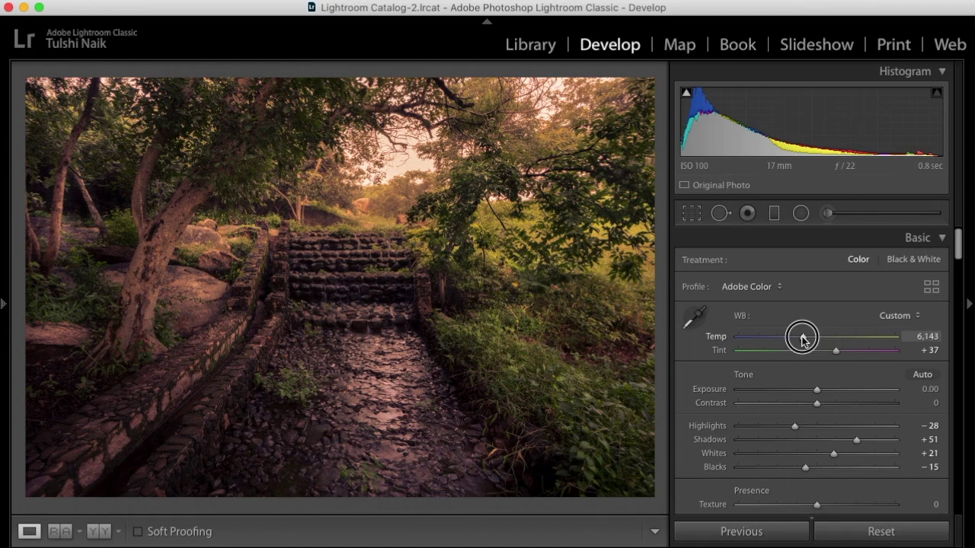
Cool the photo's white balance by setting Temp to 5,816 and Tint to +39.
{"action": "left_click_drag", "start_coordinate": [802, 340], "coordinate": [797, 340]}
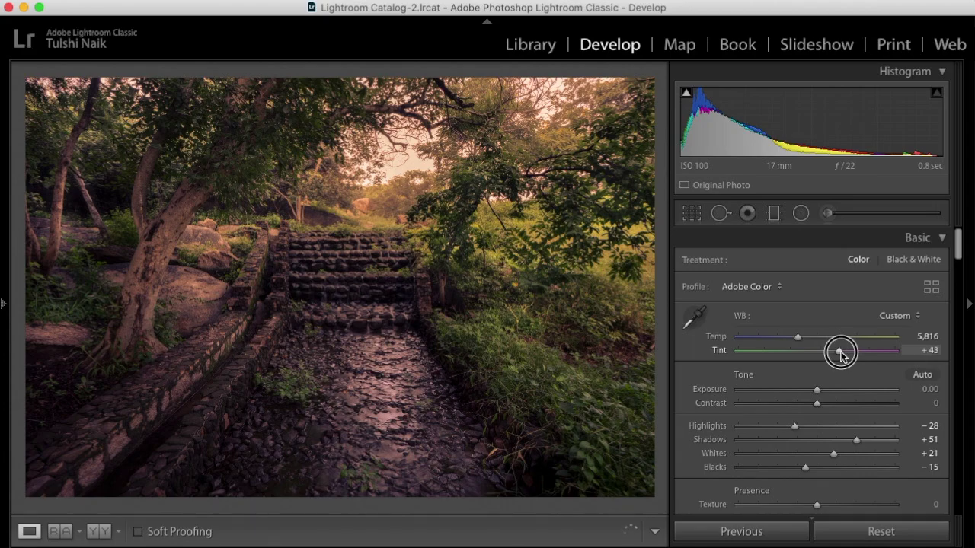
{"action": "left_click_drag", "start_coordinate": [839, 354], "coordinate": [837, 352]}
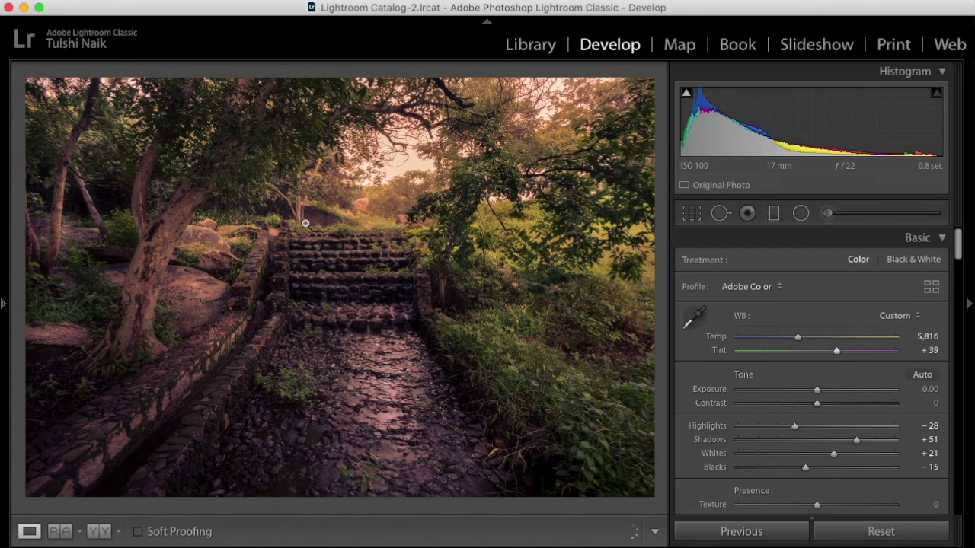
Brush a new adjustment onto the cascade's main waterfall with Exposure 4.00 and Highlights 100, raise its Whites, and finish the mask.
{"action": "left_click", "coordinate": [337, 261]}
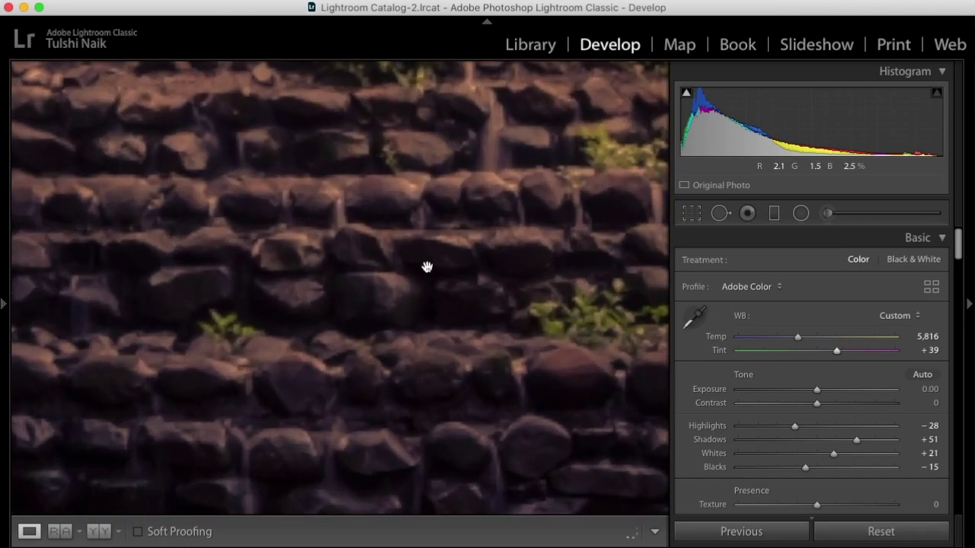
{"action": "left_click_drag", "start_coordinate": [502, 203], "coordinate": [326, 313]}
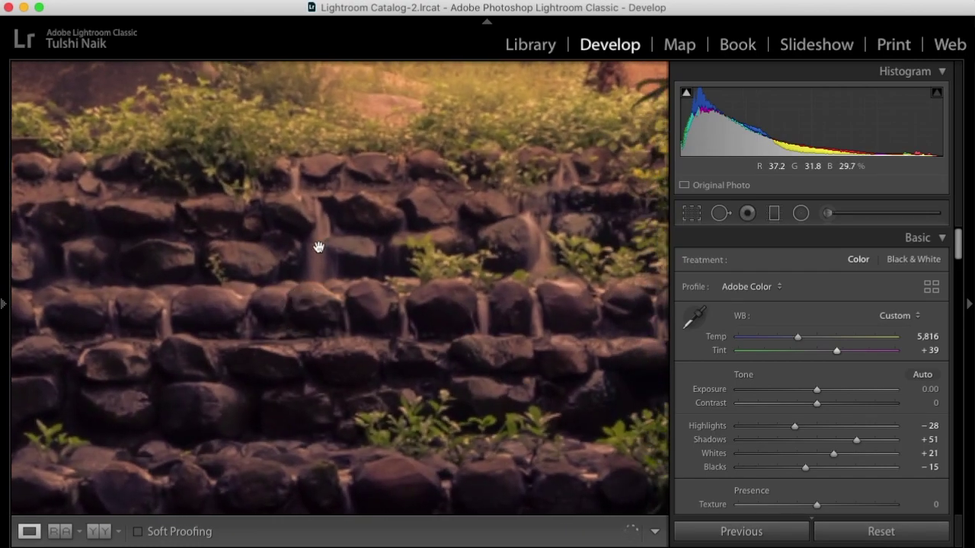
{"action": "left_click", "coordinate": [827, 213]}
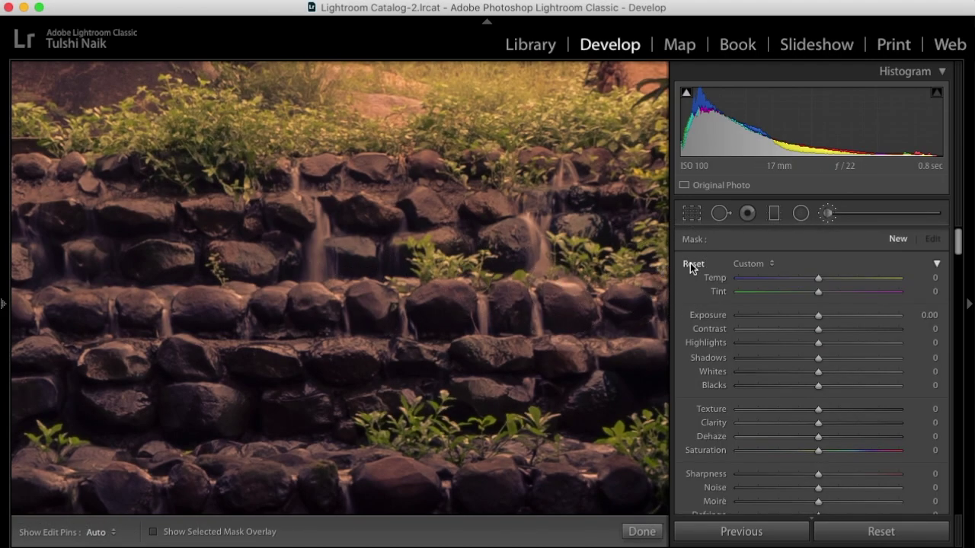
{"action": "left_click", "coordinate": [319, 250]}
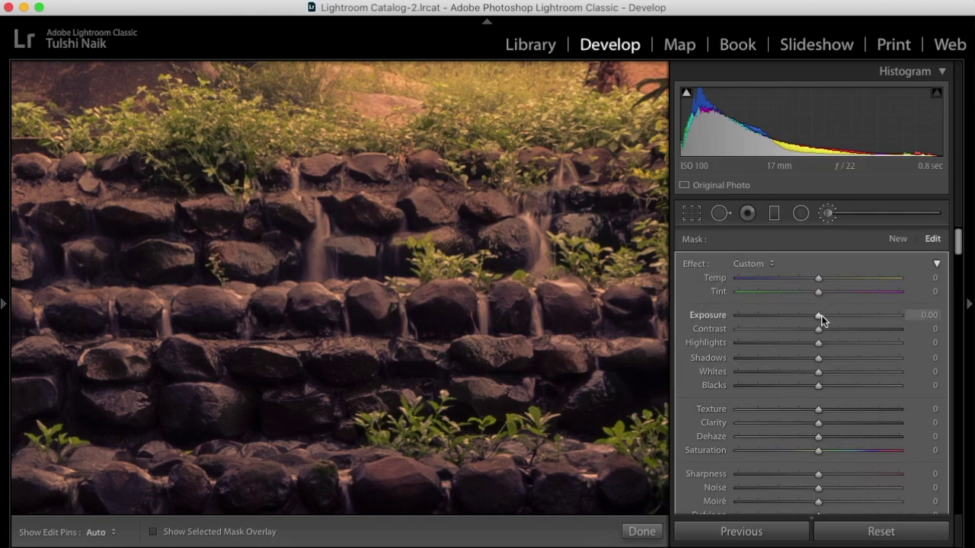
{"action": "left_click_drag", "start_coordinate": [820, 318], "coordinate": [871, 323]}
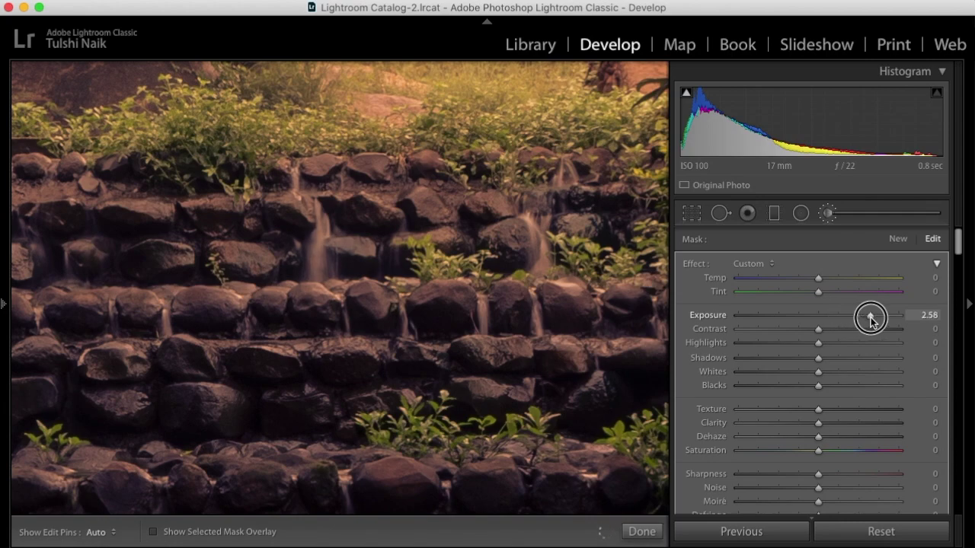
{"action": "left_click_drag", "start_coordinate": [870, 320], "coordinate": [923, 316]}
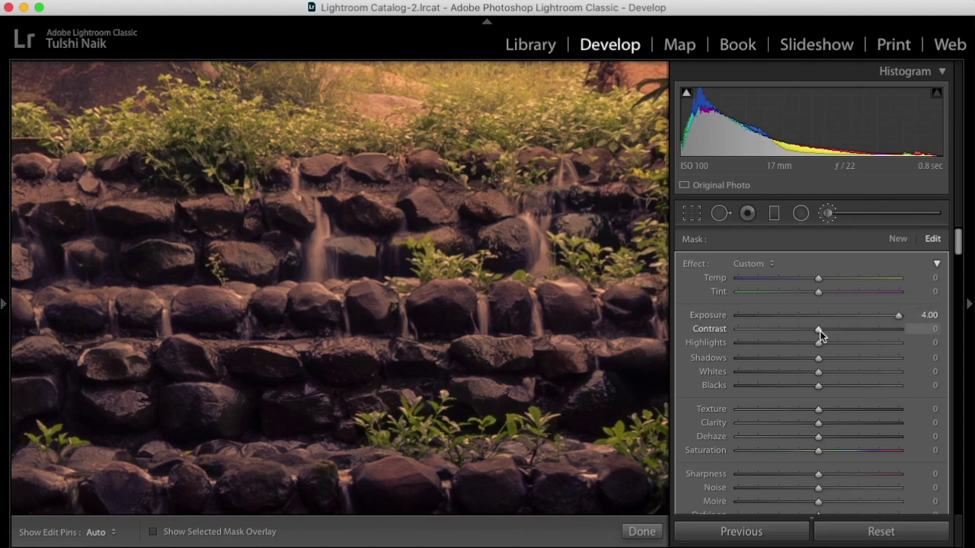
{"action": "left_click_drag", "start_coordinate": [818, 342], "coordinate": [963, 340]}
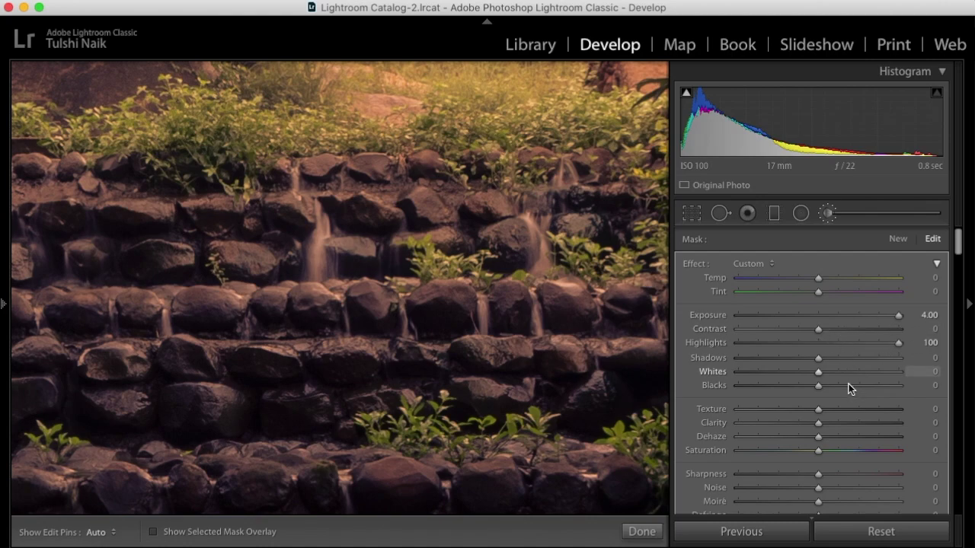
{"action": "left_click_drag", "start_coordinate": [819, 372], "coordinate": [928, 375]}
{"action": "left_click", "coordinate": [642, 532]}
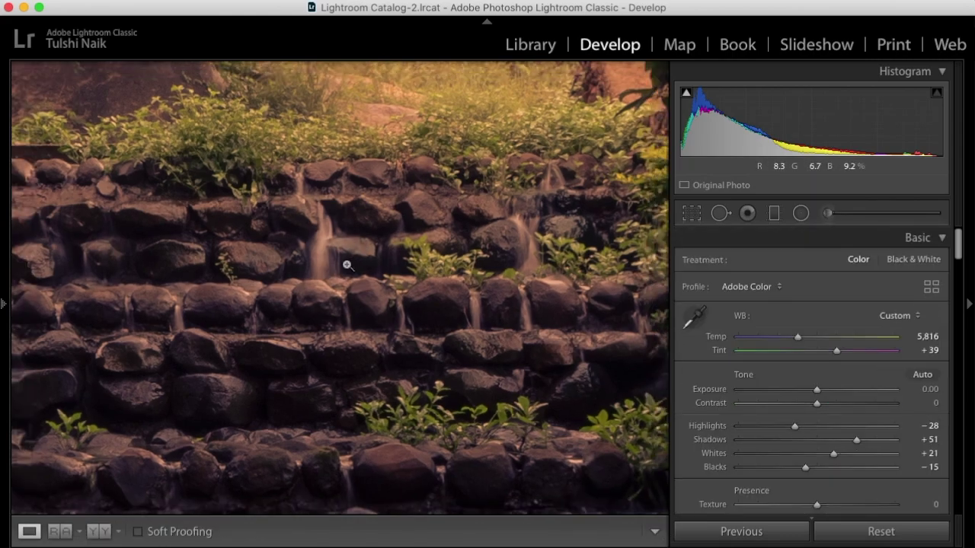
Compare the whole photo with all brush adjustments switched off and on, leaving them enabled.
{"action": "left_click", "coordinate": [348, 263]}
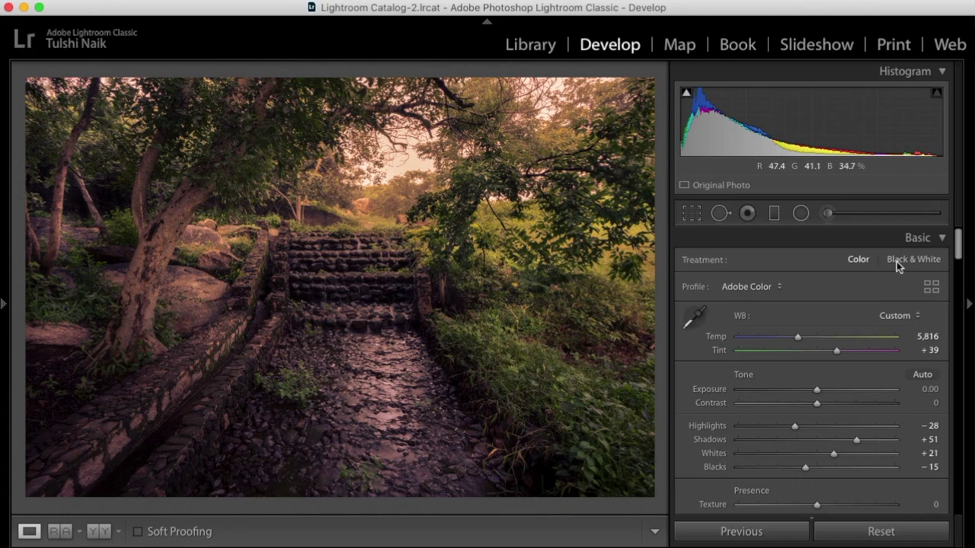
{"action": "left_click", "coordinate": [826, 215]}
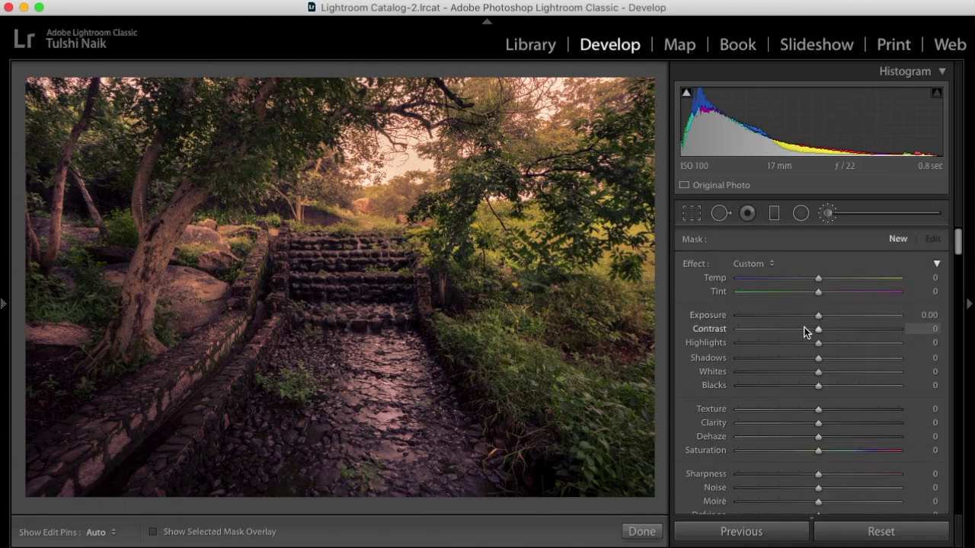
{"action": "scroll", "coordinate": [785, 350], "scroll_direction": "down", "scroll_amount": 4}
{"action": "scroll", "coordinate": [784, 349], "scroll_direction": "down", "scroll_amount": 3}
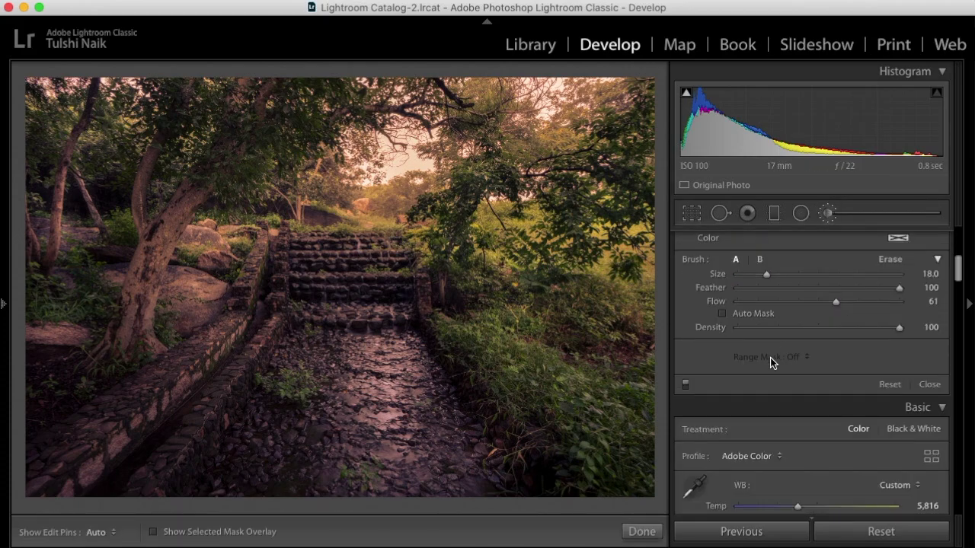
{"action": "left_click", "coordinate": [686, 386]}
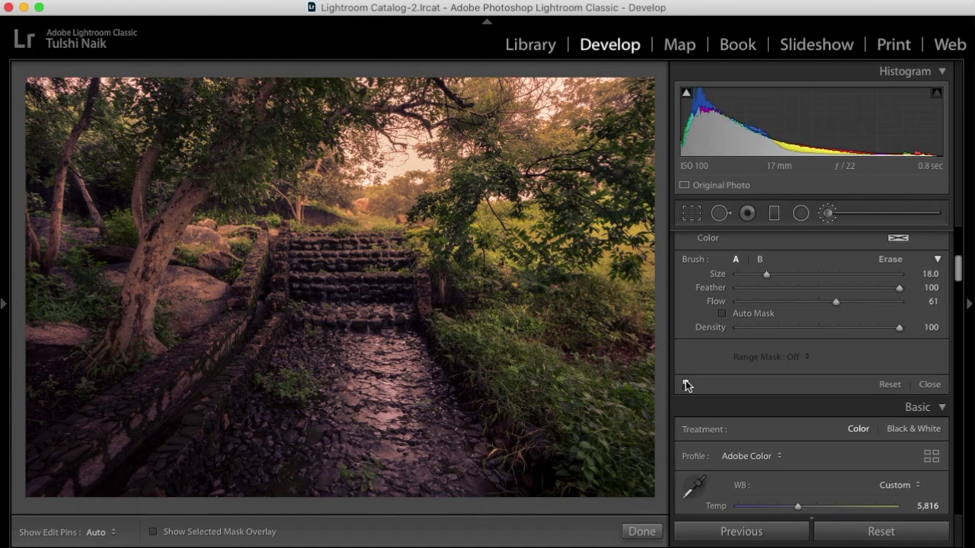
{"action": "left_click", "coordinate": [685, 385]}
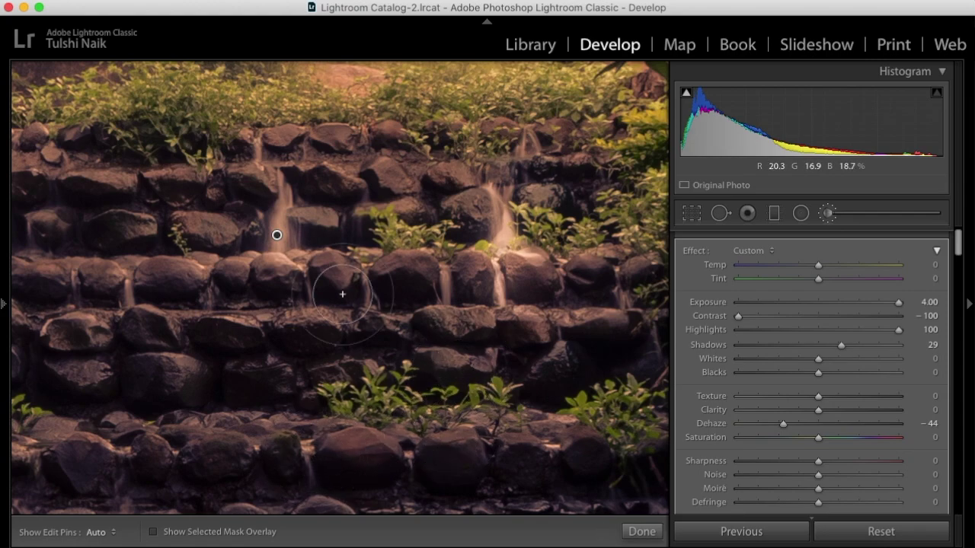
Paint the brightening mask with a small brush over the main fall, the trickles below it and the small fall near the left wall.
{"action": "scroll", "coordinate": [278, 190], "scroll_direction": "down", "scroll_amount": 4}
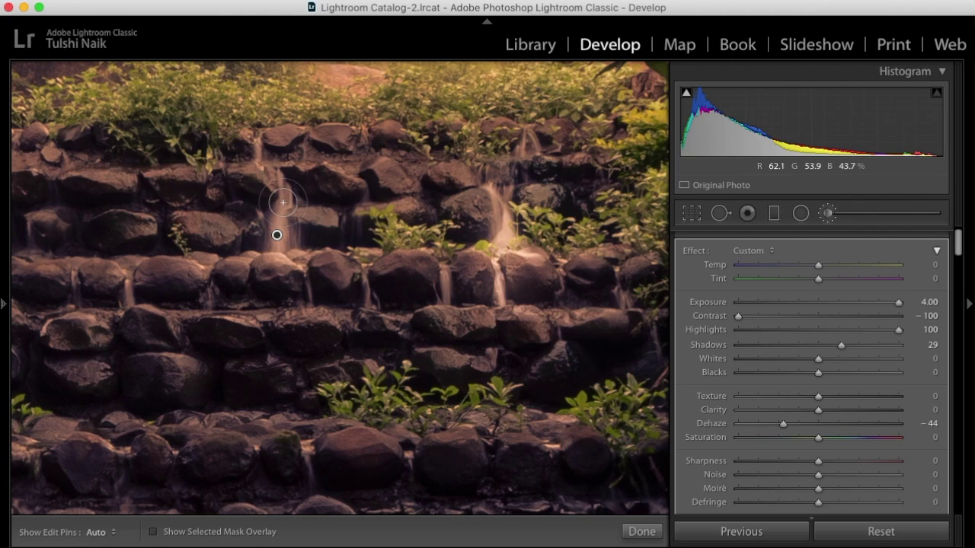
{"action": "left_click_drag", "start_coordinate": [282, 201], "coordinate": [281, 171]}
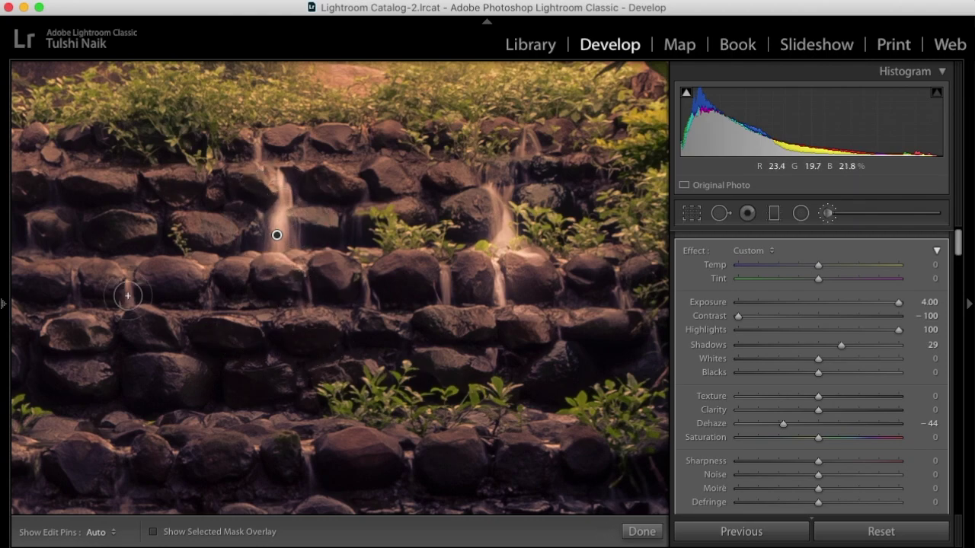
{"action": "key", "text": "h"}
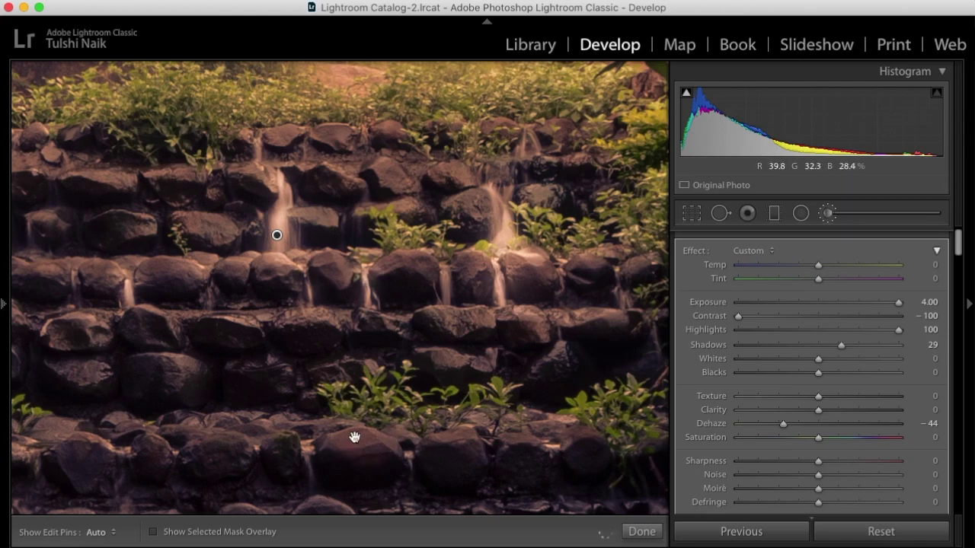
{"action": "left_click_drag", "start_coordinate": [567, 298], "coordinate": [747, 274]}
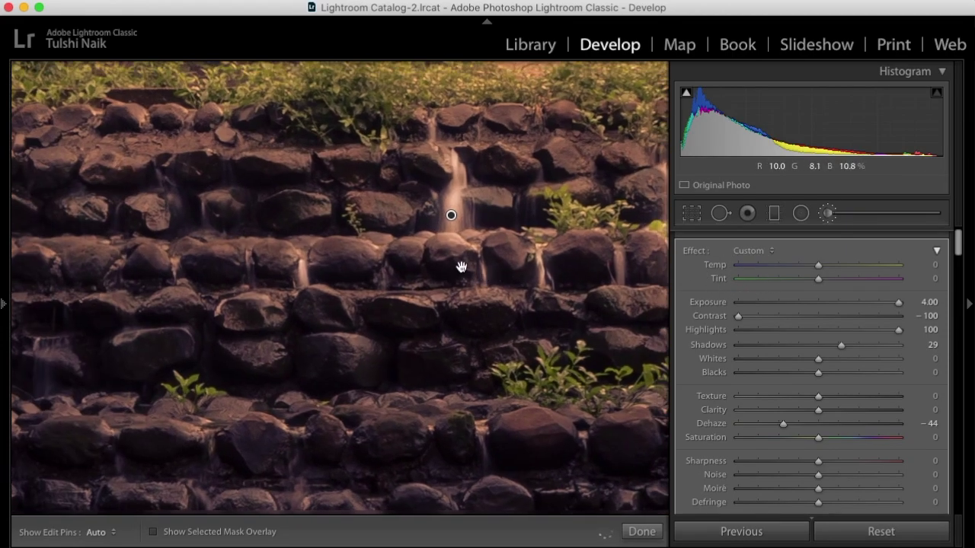
{"action": "left_click_drag", "start_coordinate": [346, 259], "coordinate": [647, 260]}
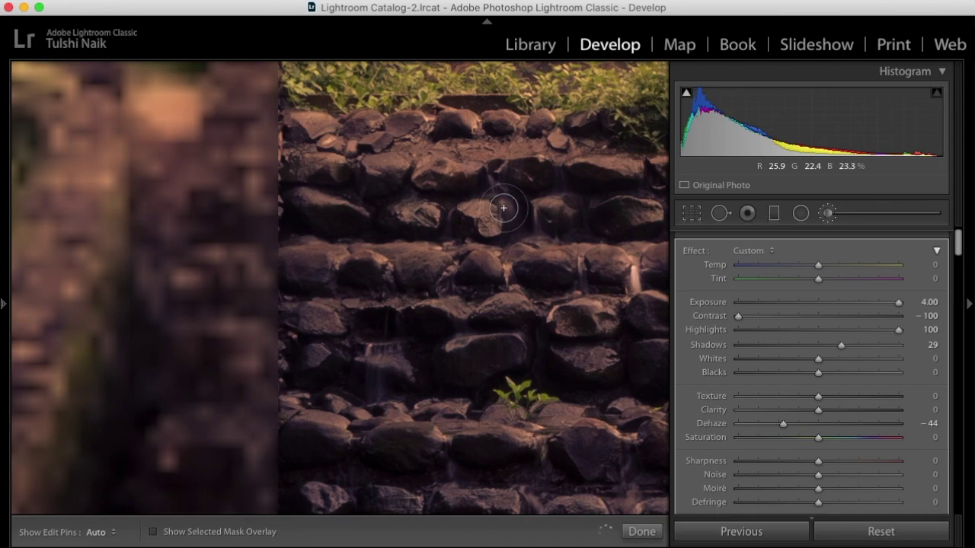
{"action": "key", "text": "h"}
{"action": "scroll", "coordinate": [381, 360], "scroll_direction": "up", "scroll_amount": 4}
{"action": "key", "text": "h"}
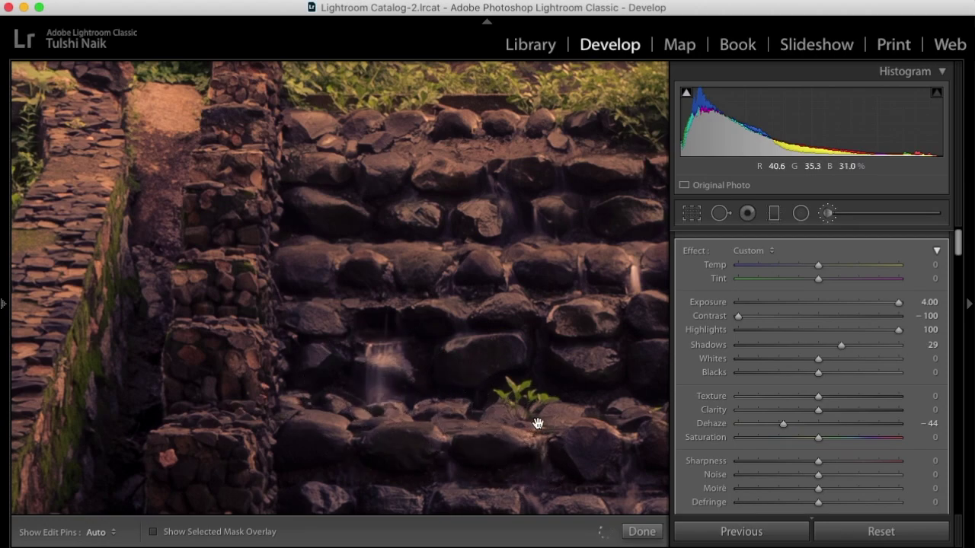
Paint the brightening mask over the falls on the cascade's lower tier, working across to the right-hand wall.
{"action": "left_click_drag", "start_coordinate": [538, 423], "coordinate": [326, 233]}
{"action": "left_click_drag", "start_coordinate": [324, 320], "coordinate": [342, 425]}
{"action": "left_click_drag", "start_coordinate": [418, 327], "coordinate": [449, 415]}
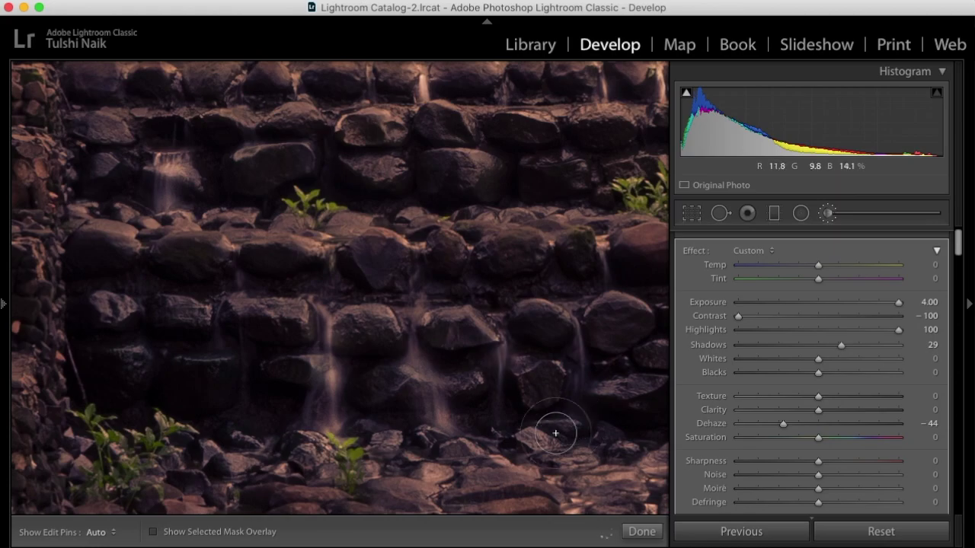
{"action": "scroll", "coordinate": [556, 433], "scroll_direction": "right", "scroll_amount": 10}
{"action": "left_click_drag", "start_coordinate": [536, 442], "coordinate": [385, 427]}
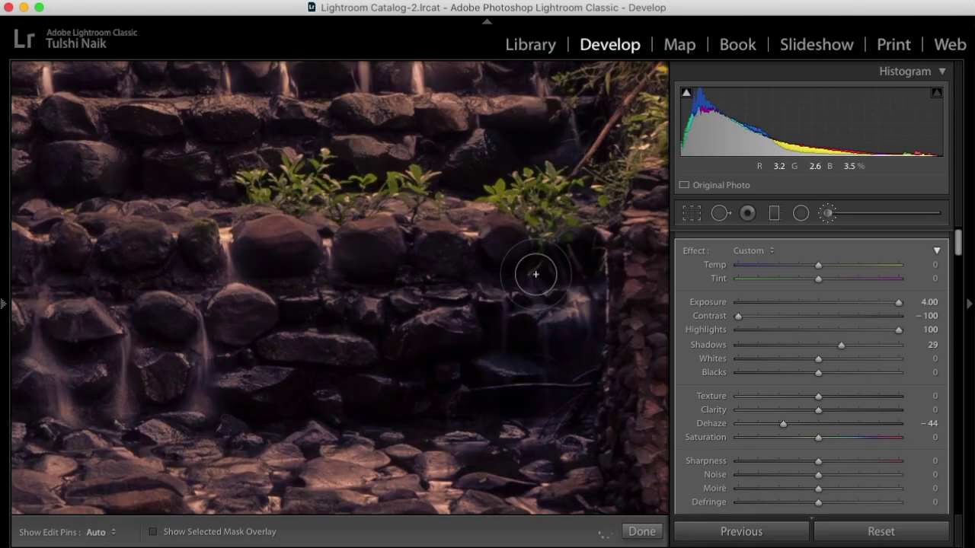
{"action": "left_click_drag", "start_coordinate": [535, 271], "coordinate": [566, 444]}
Examine the brushed falls up close across the cascade's upper and lower tiers, and return to the whole photo.
{"action": "left_click_drag", "start_coordinate": [392, 107], "coordinate": [418, 295]}
{"action": "left_click_drag", "start_coordinate": [390, 248], "coordinate": [390, 280]}
{"action": "left_click_drag", "start_coordinate": [229, 328], "coordinate": [522, 356]}
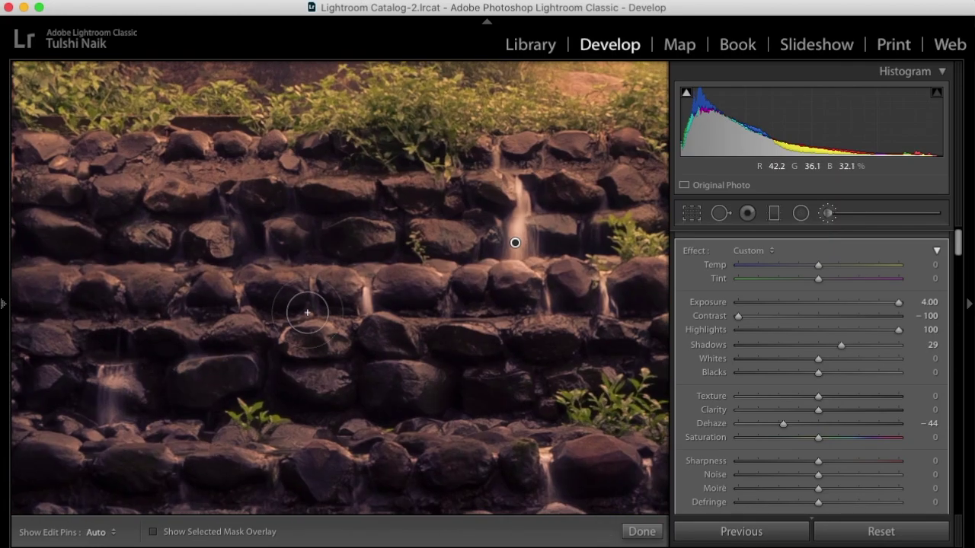
{"action": "left_click_drag", "start_coordinate": [267, 255], "coordinate": [289, 198]}
{"action": "left_click_drag", "start_coordinate": [274, 459], "coordinate": [396, 292]}
{"action": "left_click_drag", "start_coordinate": [542, 314], "coordinate": [279, 338]}
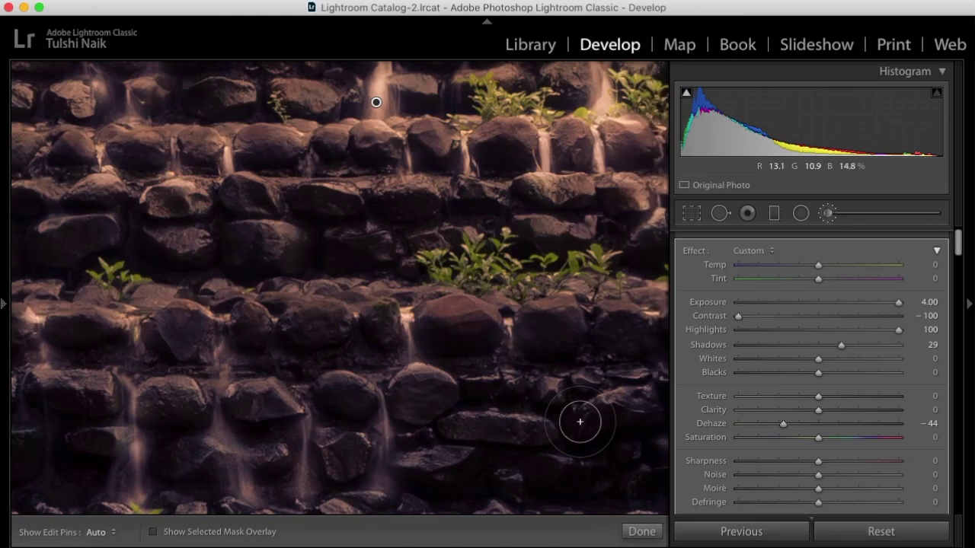
{"action": "left_click_drag", "start_coordinate": [579, 422], "coordinate": [330, 251]}
{"action": "left_click_drag", "start_coordinate": [309, 363], "coordinate": [581, 321]}
{"action": "left_click_drag", "start_coordinate": [320, 301], "coordinate": [326, 233]}
{"action": "key", "text": "super+z"}
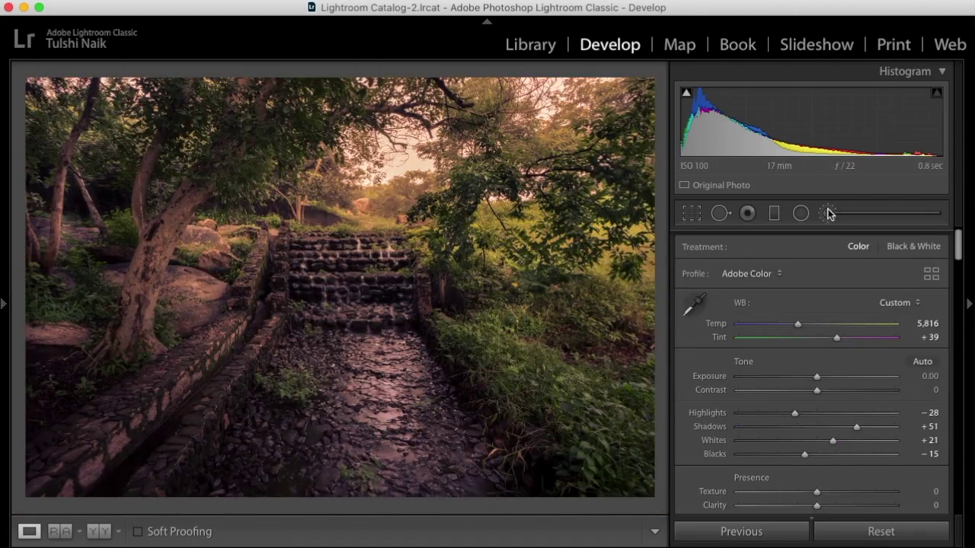
{"action": "left_click", "coordinate": [800, 212]}
{"action": "left_click", "coordinate": [361, 301]}
{"action": "key", "text": "o"}
{"action": "scroll", "coordinate": [815, 442], "scroll_direction": "down", "scroll_amount": 5}
{"action": "left_click", "coordinate": [796, 420]}
{"action": "left_click", "coordinate": [807, 442]}
{"action": "left_click_drag", "start_coordinate": [737, 463], "coordinate": [902, 458]}
{"action": "key", "text": "o"}
{"action": "scroll", "coordinate": [819, 323], "scroll_direction": "up", "scroll_amount": 2}
{"action": "scroll", "coordinate": [817, 324], "scroll_direction": "up", "scroll_amount": 5}
{"action": "left_click", "coordinate": [876, 317]}
{"action": "left_click", "coordinate": [805, 437]}
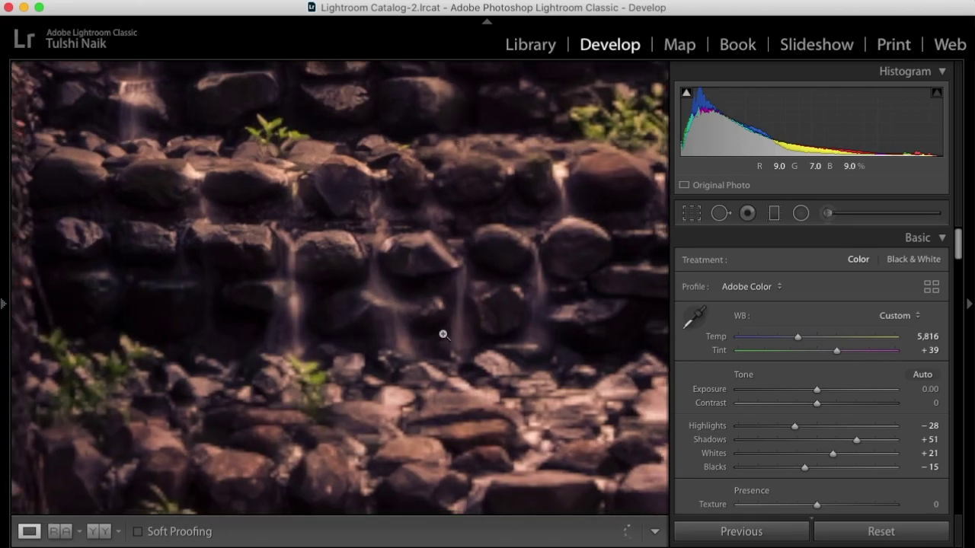
Lower the Exposure of the brush adjustment on the cascade's main waterfall and finish the mask.
{"action": "left_click", "coordinate": [444, 334]}
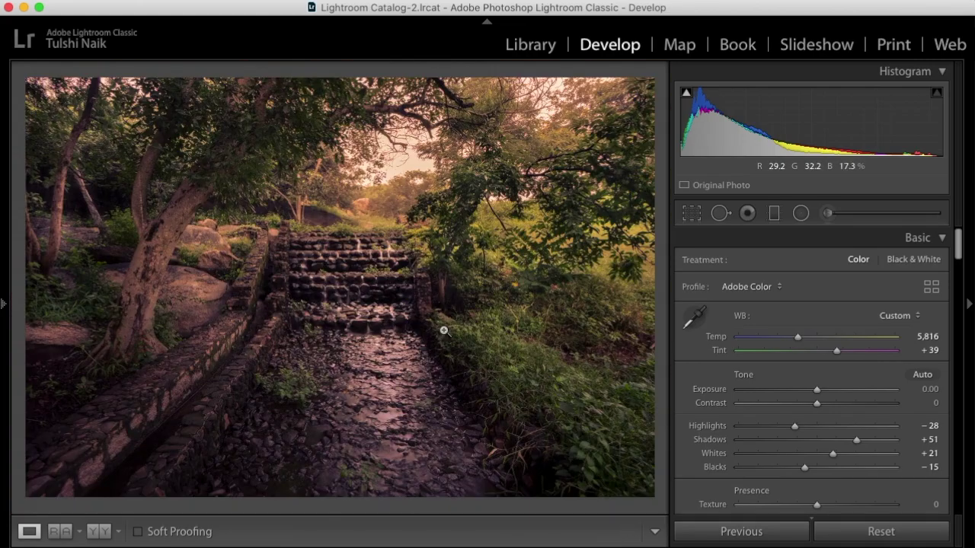
{"action": "left_click", "coordinate": [325, 268]}
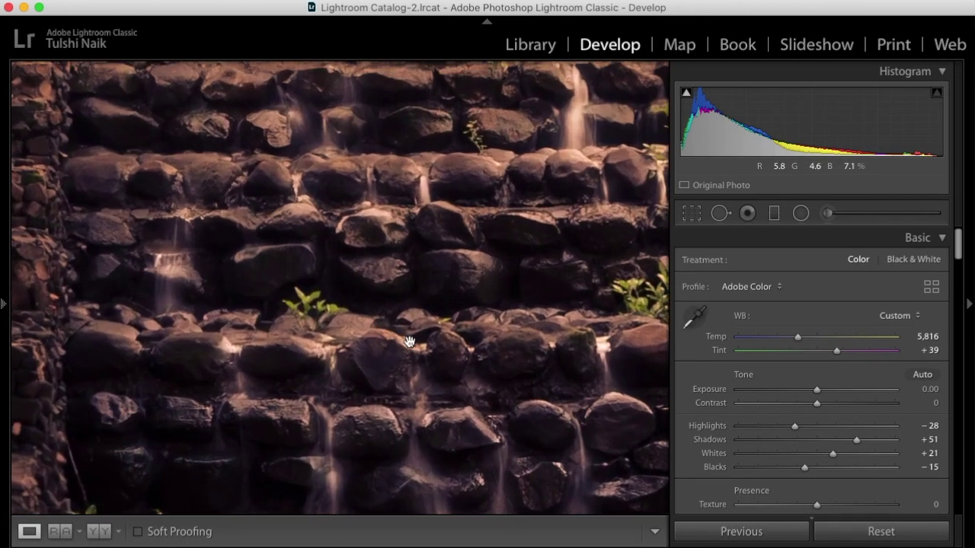
{"action": "left_click_drag", "start_coordinate": [418, 372], "coordinate": [348, 206]}
{"action": "left_click_drag", "start_coordinate": [452, 265], "coordinate": [329, 340]}
{"action": "left_click_drag", "start_coordinate": [421, 245], "coordinate": [440, 391]}
{"action": "left_click_drag", "start_coordinate": [492, 229], "coordinate": [366, 274]}
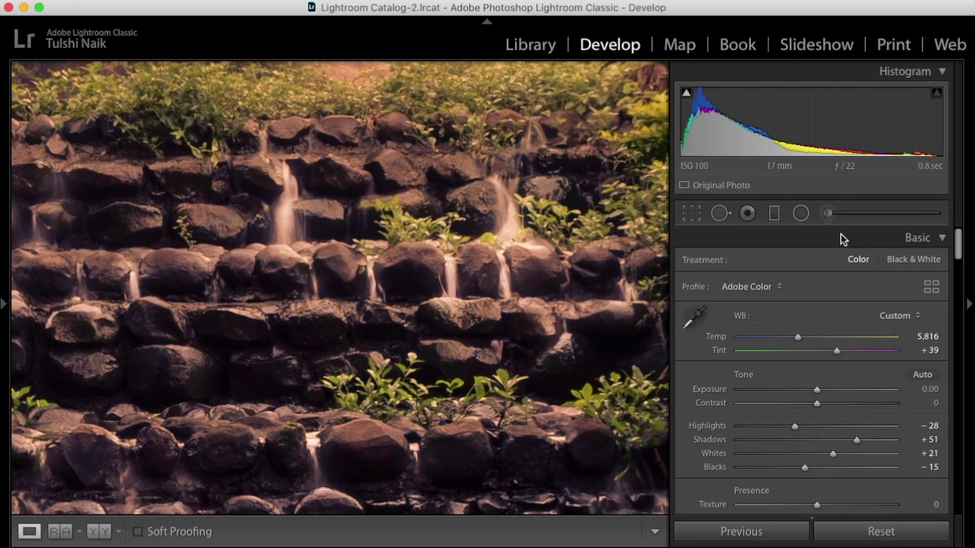
{"action": "left_click", "coordinate": [827, 214]}
{"action": "left_click_drag", "start_coordinate": [299, 452], "coordinate": [508, 245]}
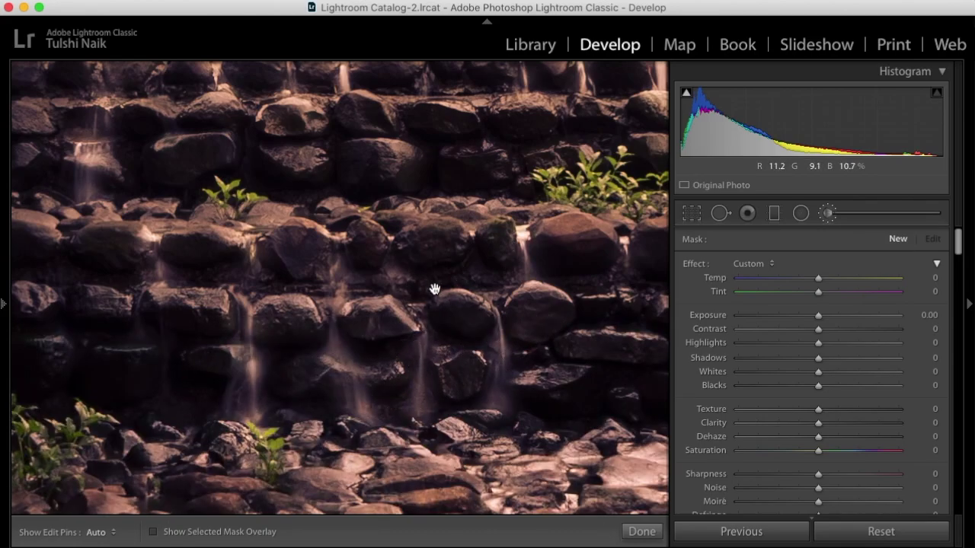
{"action": "key", "text": "z"}
{"action": "left_click", "coordinate": [358, 248]}
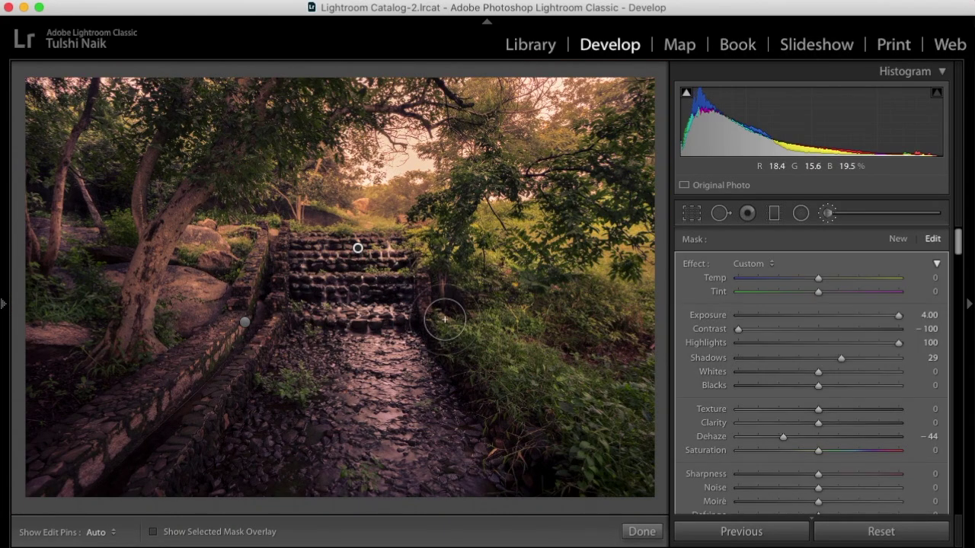
{"action": "left_click_drag", "start_coordinate": [896, 315], "coordinate": [862, 318]}
{"action": "left_click", "coordinate": [637, 533]}
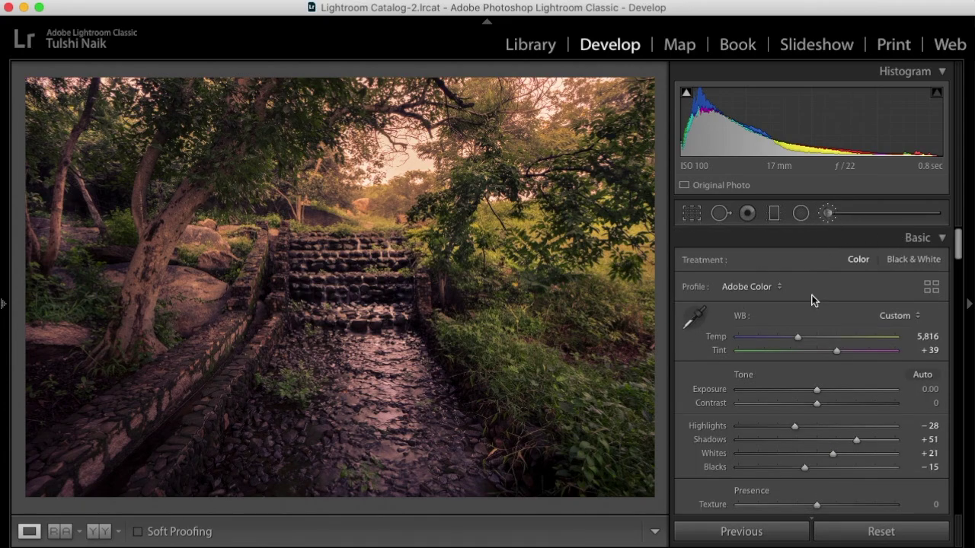
Reset the brush settings, set Exposure to 0.46, and brush a new adjustment over the falls on the cascade's lower tier.
{"action": "key", "text": "k"}
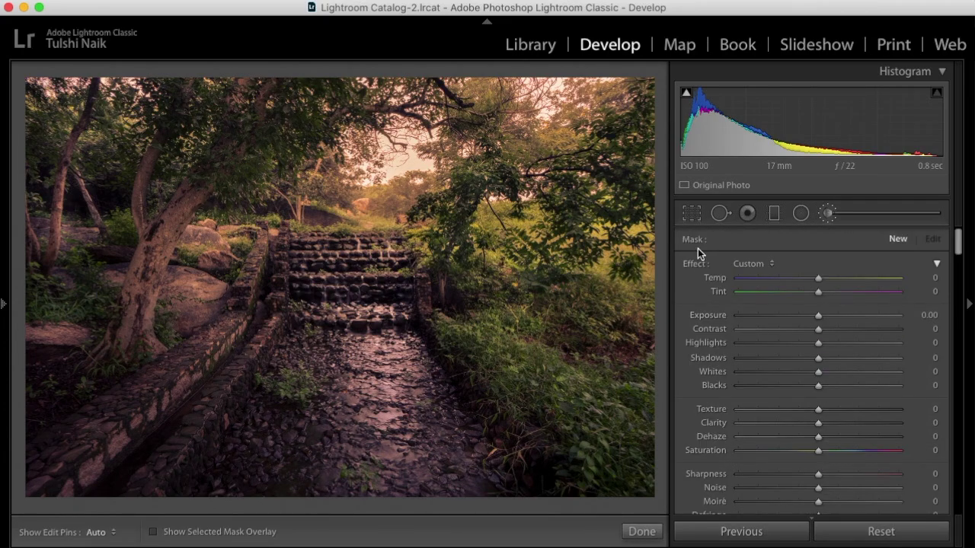
{"action": "left_click", "coordinate": [701, 265]}
{"action": "left_click_drag", "start_coordinate": [819, 318], "coordinate": [828, 318]}
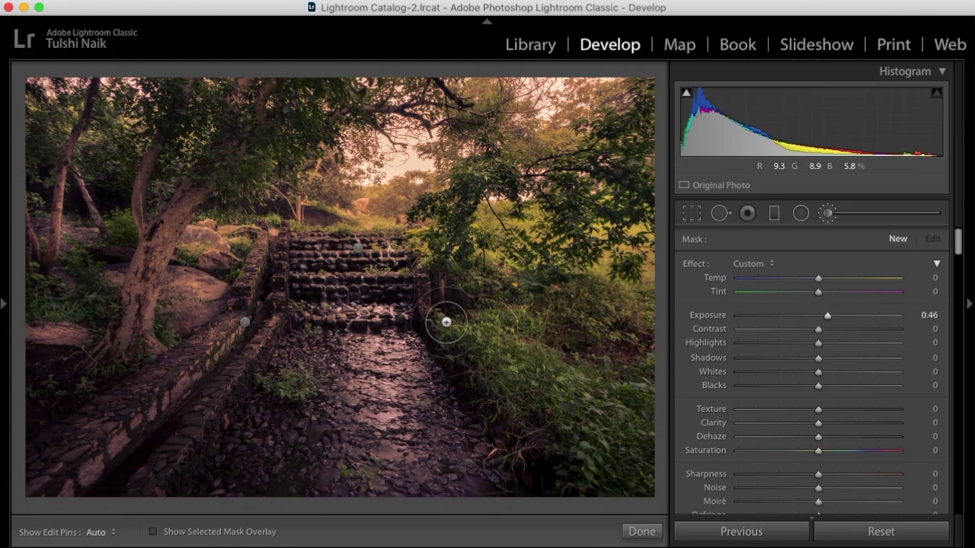
{"action": "scroll", "coordinate": [329, 306], "scroll_direction": "up", "scroll_amount": 3}
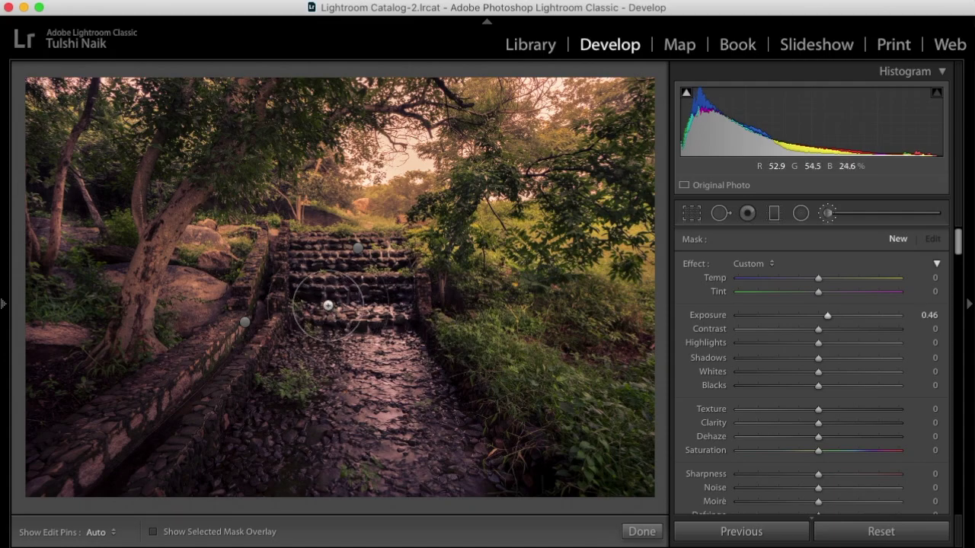
{"action": "left_click_drag", "start_coordinate": [325, 302], "coordinate": [522, 395]}
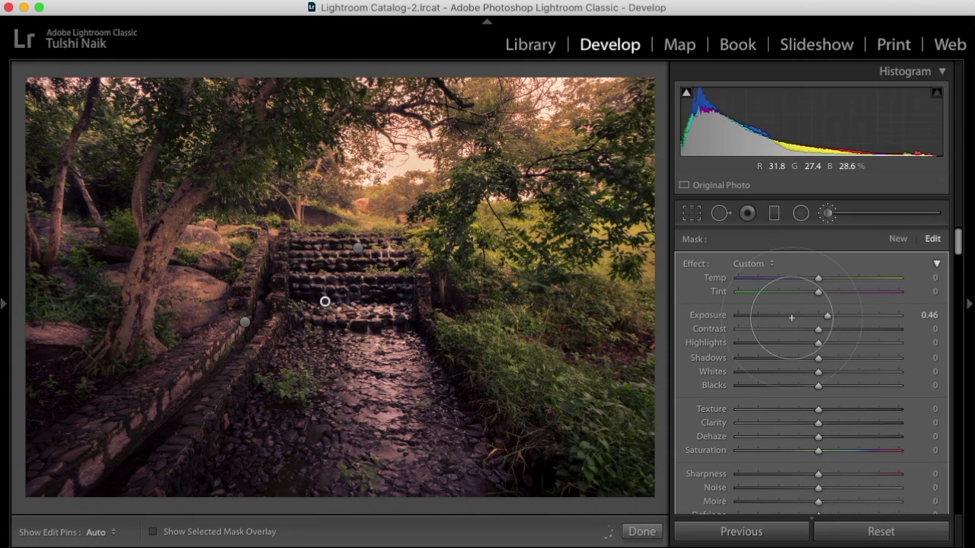
Raise the lower-tier brush adjustment's Exposure to 1.59 and finish the mask.
{"action": "left_click_drag", "start_coordinate": [828, 316], "coordinate": [852, 321]}
{"action": "key", "text": "h"}
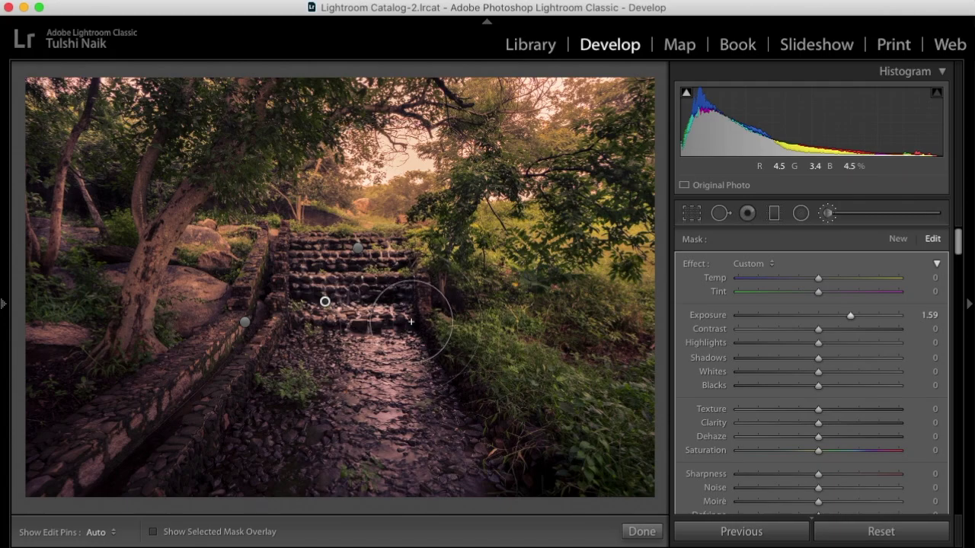
{"action": "key", "text": "h"}
{"action": "key", "text": "h"}
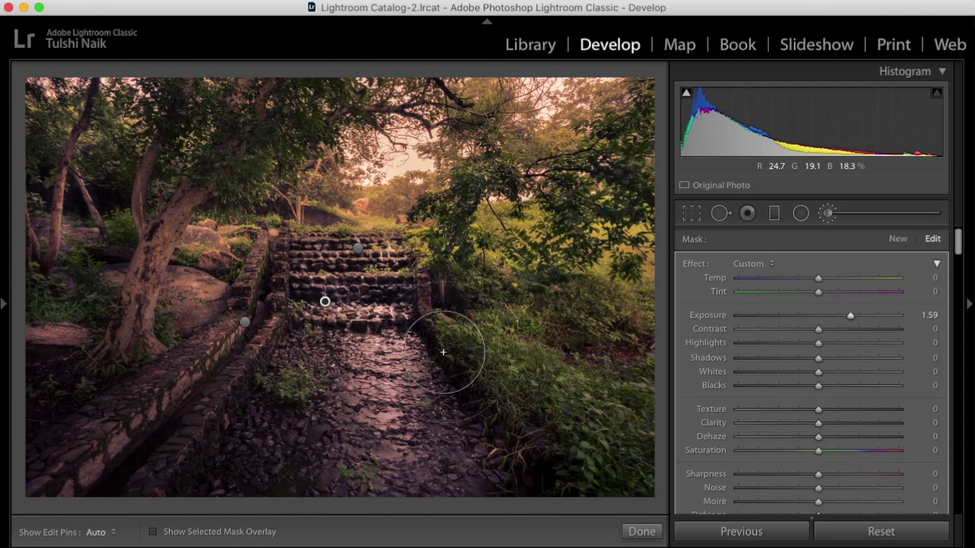
{"action": "mouse_move", "coordinate": [646, 538]}
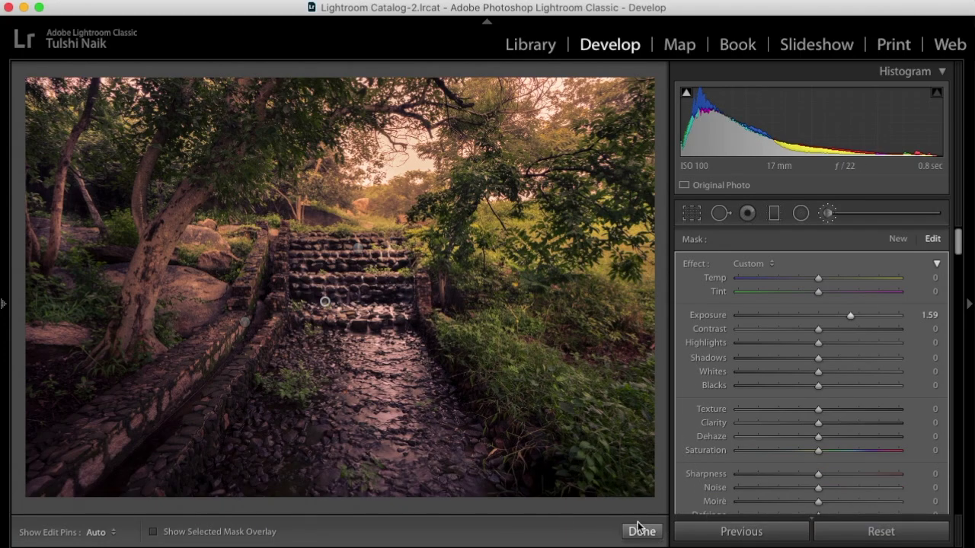
{"action": "key", "text": "k"}
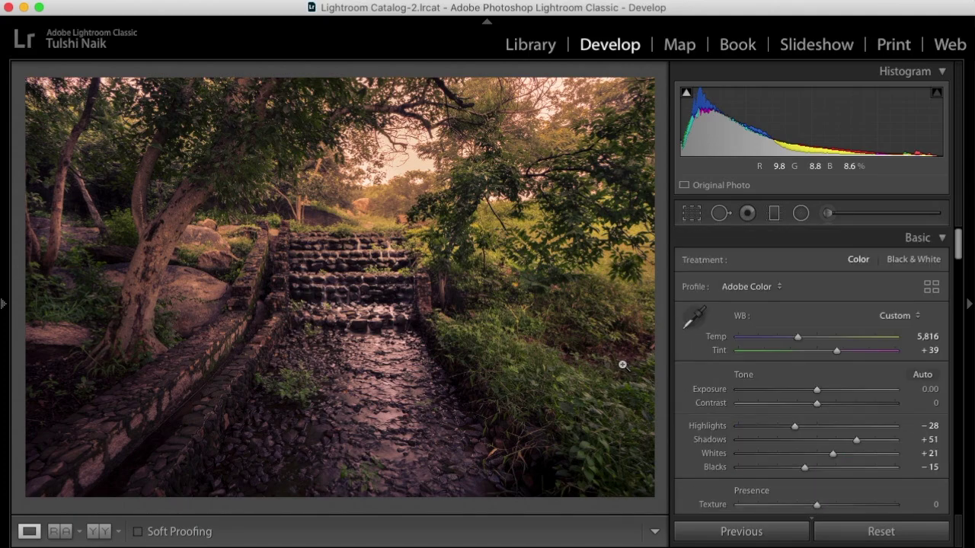
Set the HSL hues to Orange −52, Yellow +14 and Green −29, trying Blue at +100 and resetting it.
{"action": "scroll", "coordinate": [686, 364], "scroll_direction": "down", "scroll_amount": 10}
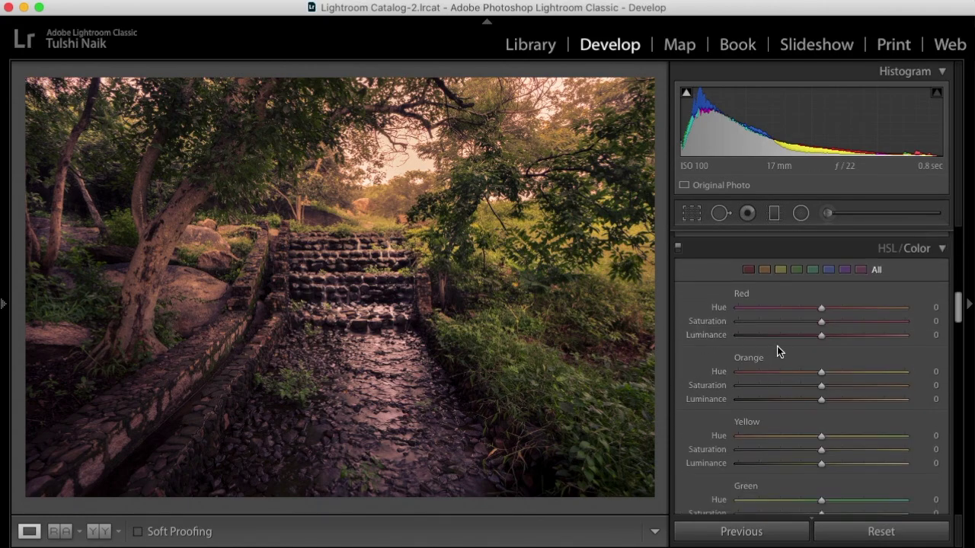
{"action": "left_click", "coordinate": [885, 251]}
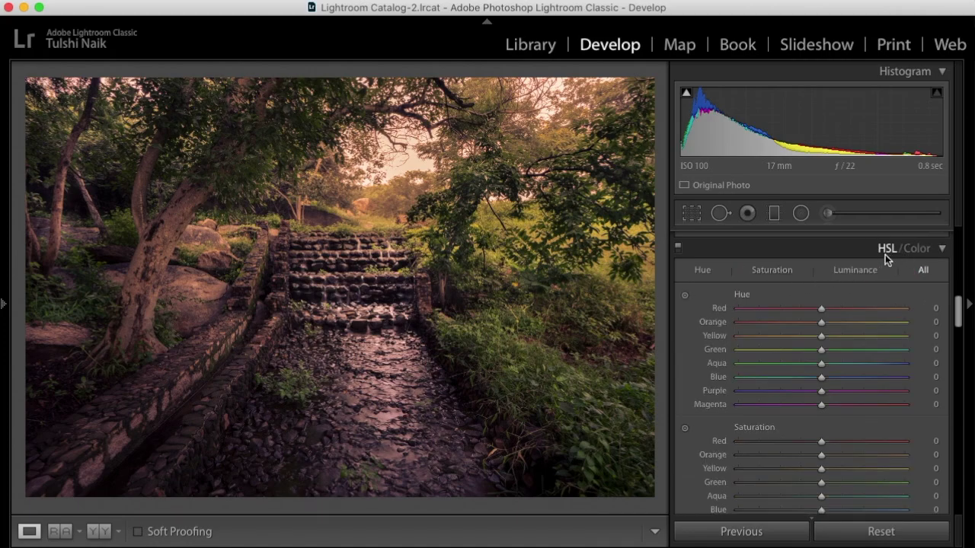
{"action": "left_click", "coordinate": [698, 270]}
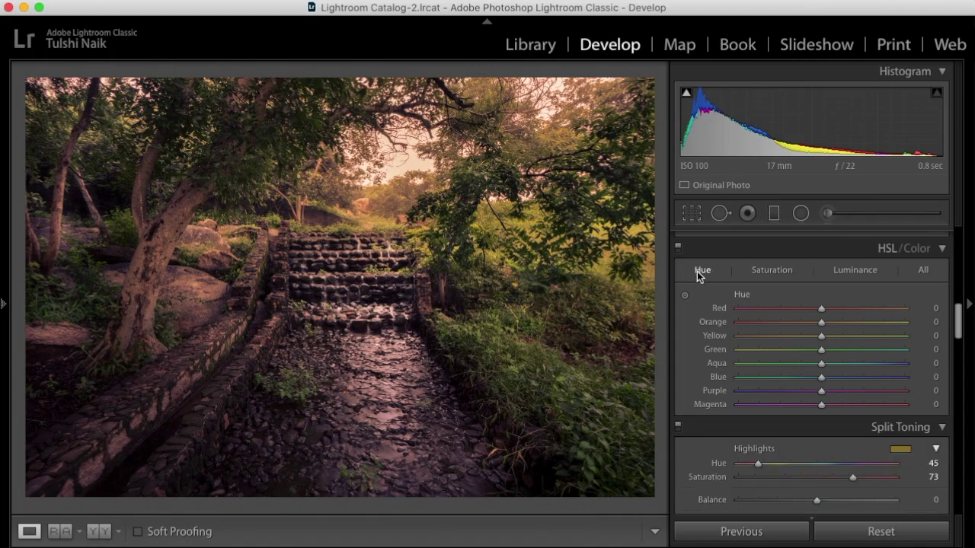
{"action": "left_click_drag", "start_coordinate": [822, 310], "coordinate": [640, 305]}
{"action": "left_click_drag", "start_coordinate": [821, 323], "coordinate": [800, 358]}
{"action": "double_click", "coordinate": [714, 338]}
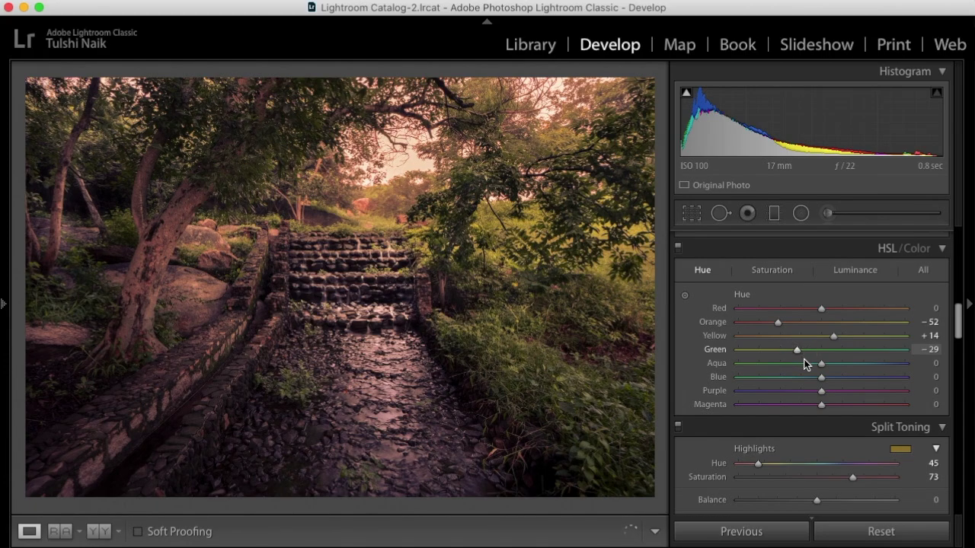
{"action": "left_click_drag", "start_coordinate": [822, 381], "coordinate": [921, 370]}
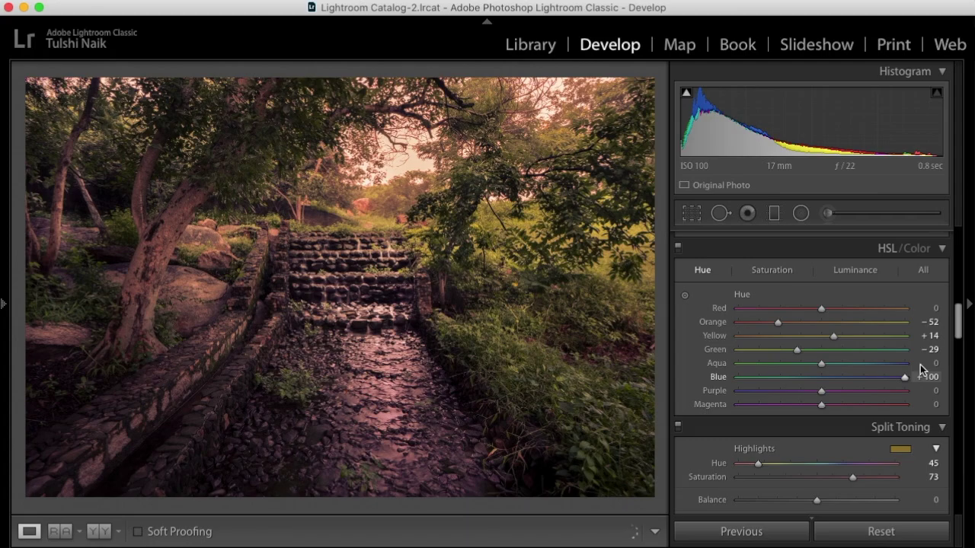
{"action": "left_click", "coordinate": [717, 384]}
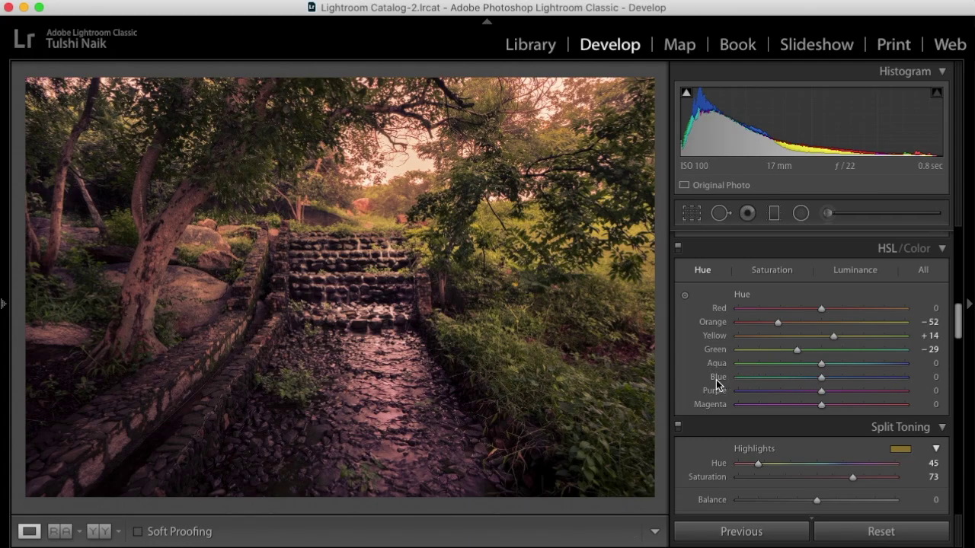
Set the HSL luminance to Yellow +15 and Green +18, and compare the photo with the HSL adjustments off and on.
{"action": "left_click", "coordinate": [780, 270]}
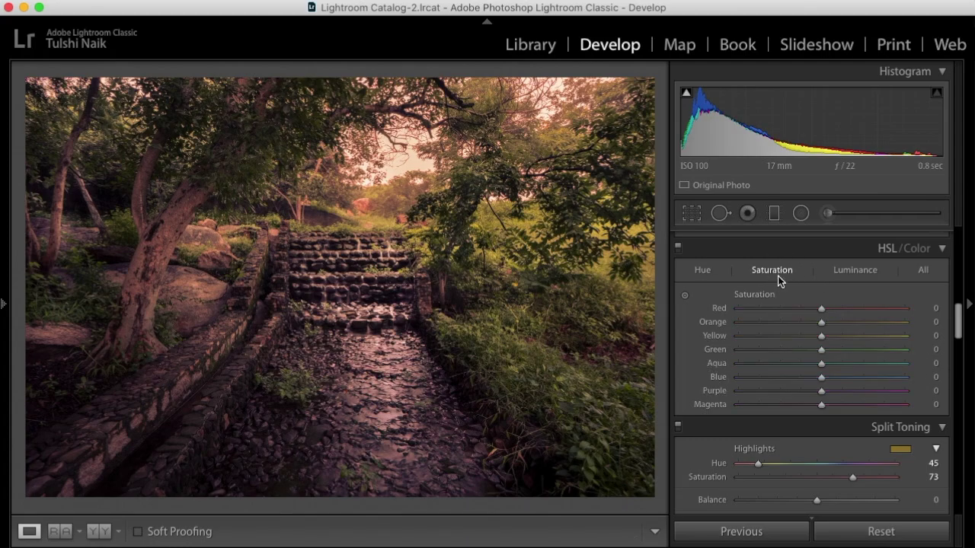
{"action": "left_click", "coordinate": [856, 269]}
{"action": "mouse_move", "coordinate": [821, 349]}
{"action": "left_mouse_down"}
{"action": "mouse_move", "coordinate": [839, 355]}
{"action": "mouse_move", "coordinate": [825, 337]}
{"action": "mouse_move", "coordinate": [836, 342]}
{"action": "left_mouse_up"}
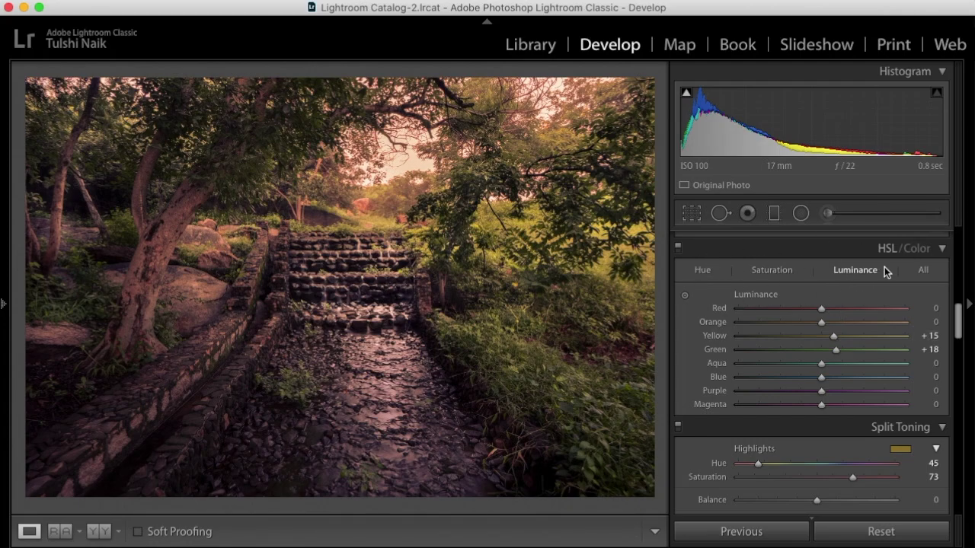
{"action": "left_click", "coordinate": [678, 247]}
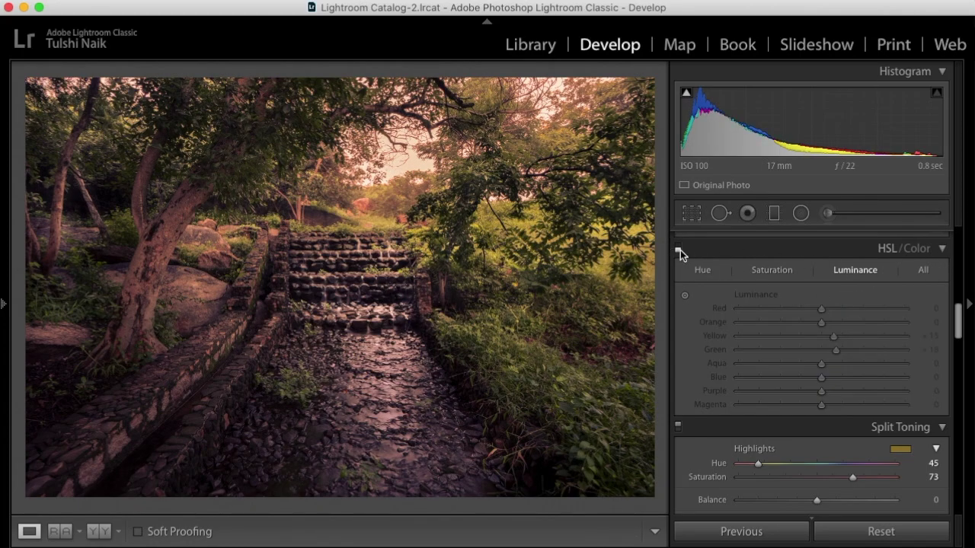
{"action": "left_click", "coordinate": [679, 247]}
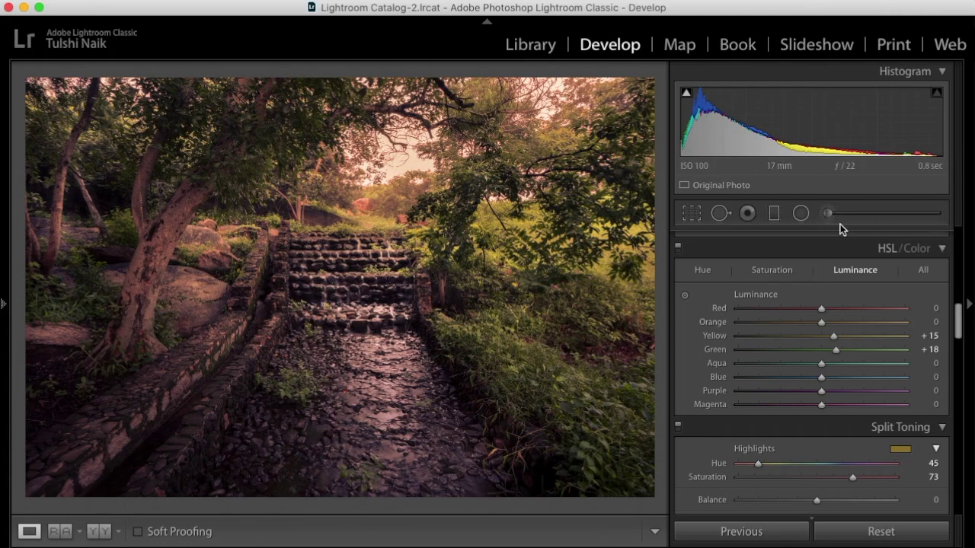
Brush a new adjustment with Exposure 0.46 and Highlights 100 over the small fall near the cascade's left wall.
{"action": "key", "text": "k"}
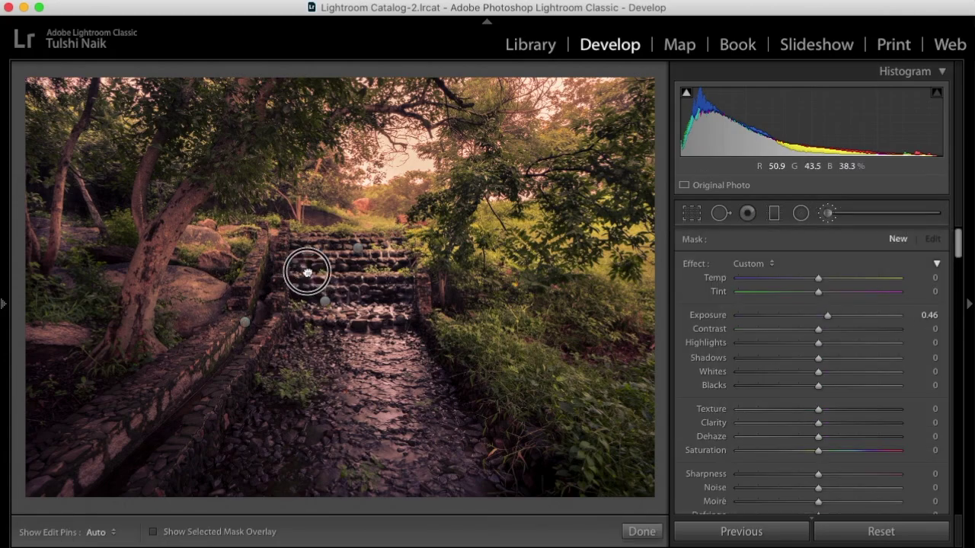
{"action": "key", "text": "z"}
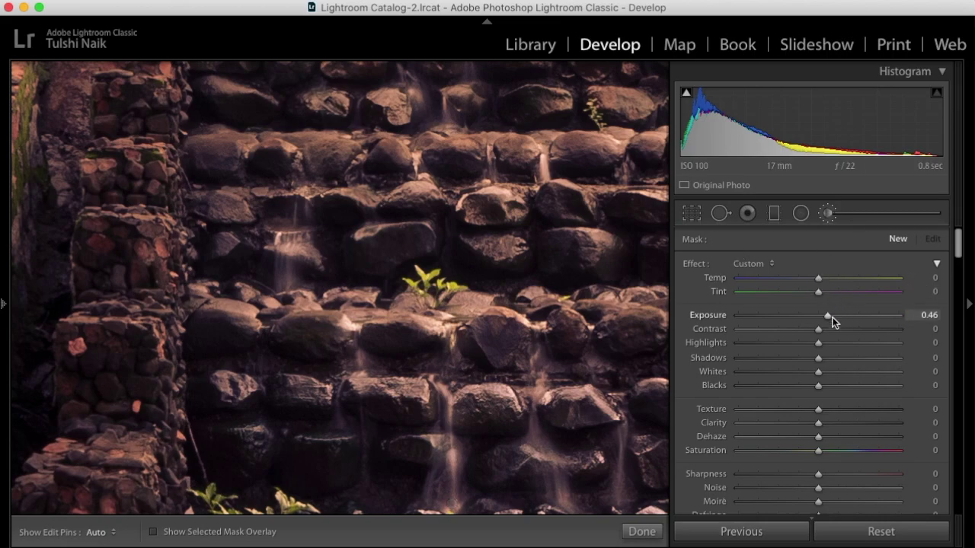
{"action": "mouse_move", "coordinate": [286, 260]}
{"action": "left_mouse_down"}
{"action": "mouse_move", "coordinate": [291, 297]}
{"action": "mouse_move", "coordinate": [294, 246]}
{"action": "left_mouse_up"}
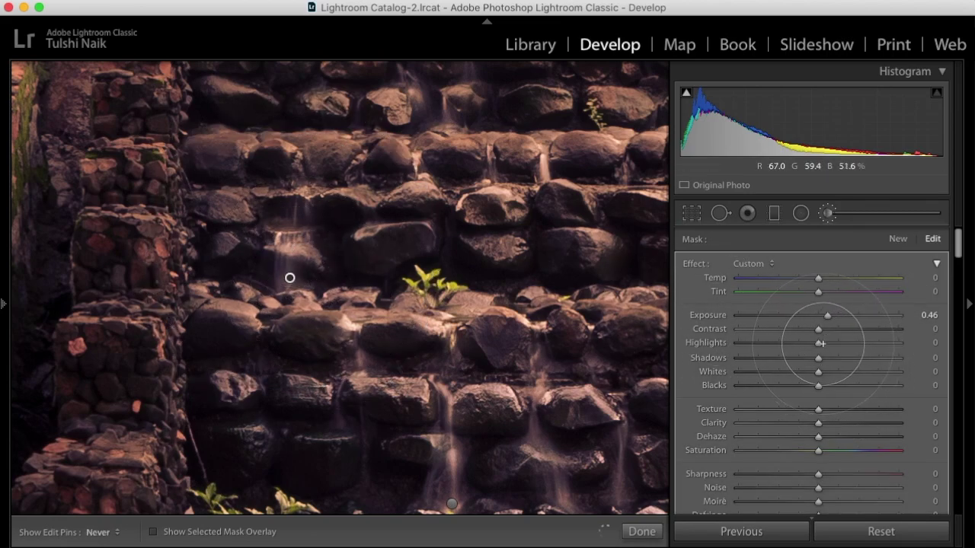
{"action": "left_click_drag", "start_coordinate": [821, 346], "coordinate": [937, 347]}
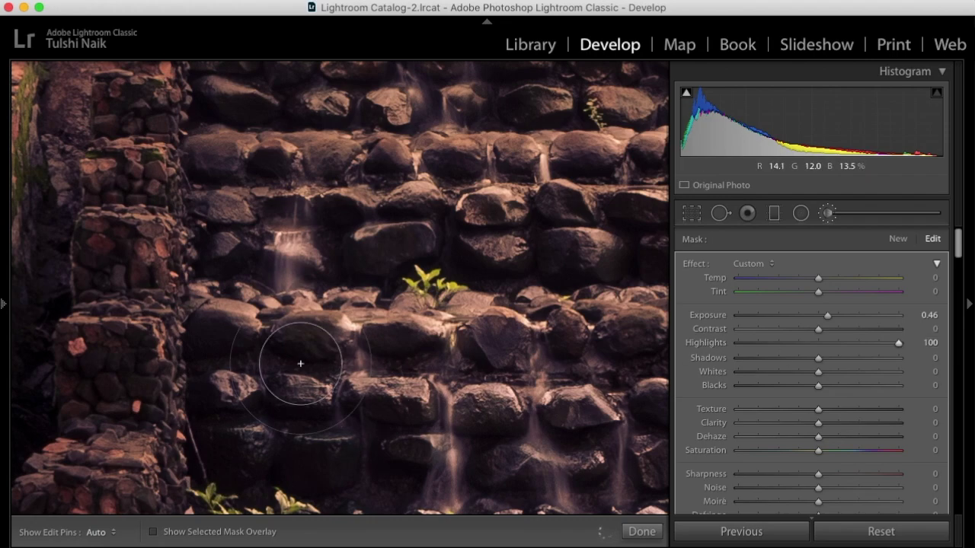
Extend the highlight mask down over the dark lower tier beside the left wall, the stones below it and the stream bed.
{"action": "left_click", "coordinate": [258, 376]}
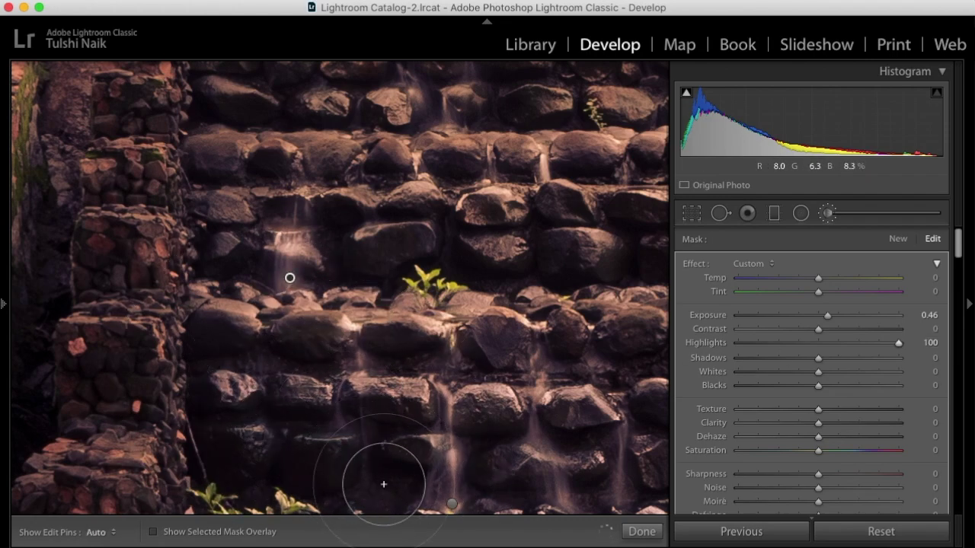
{"action": "left_click_drag", "start_coordinate": [403, 464], "coordinate": [419, 255]}
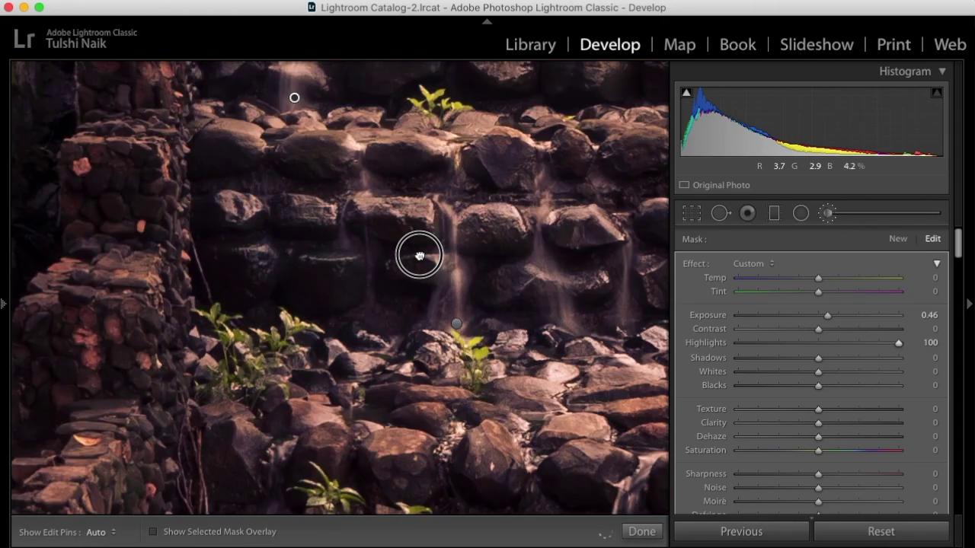
{"action": "left_click", "coordinate": [367, 329]}
{"action": "left_click_drag", "start_coordinate": [563, 421], "coordinate": [441, 215]}
{"action": "left_click", "coordinate": [326, 358]}
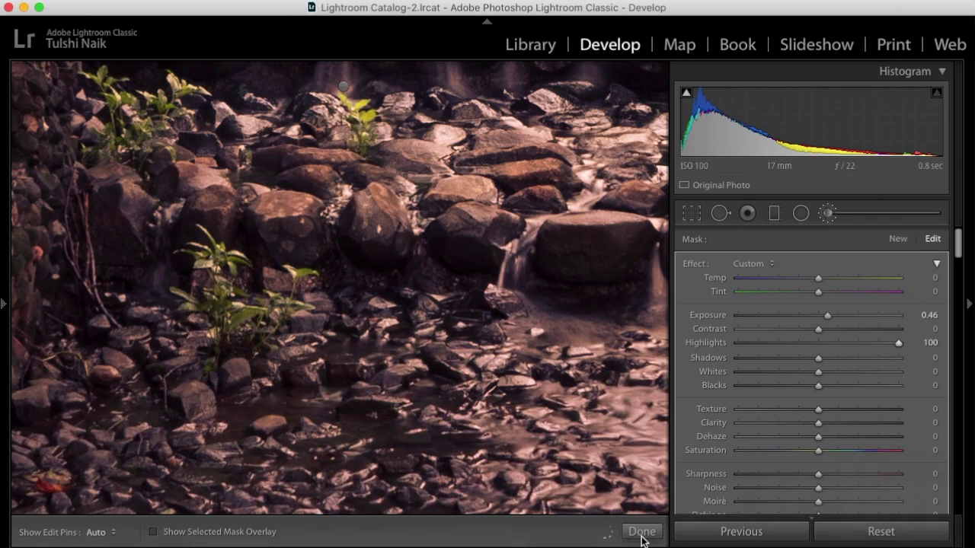
Finish the brush adjustment and go back to the cascade photo from the tree-and-well photo in the filmstrip.
{"action": "left_click", "coordinate": [478, 314]}
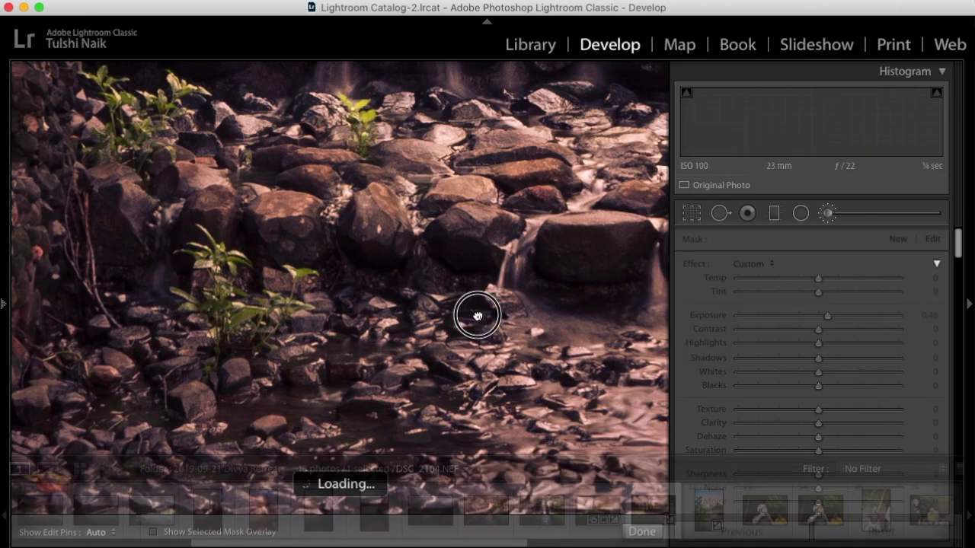
{"action": "left_click", "coordinate": [633, 530]}
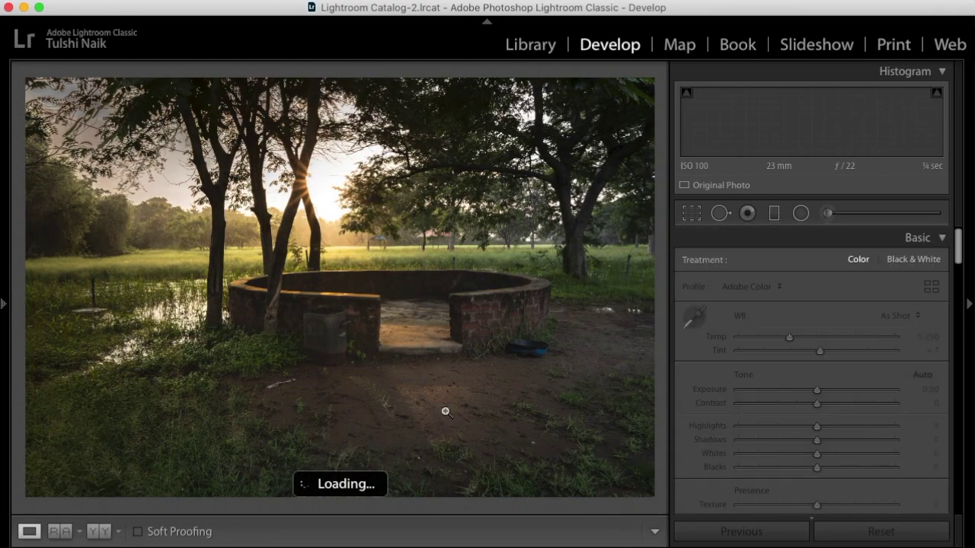
{"action": "mouse_move", "coordinate": [631, 543]}
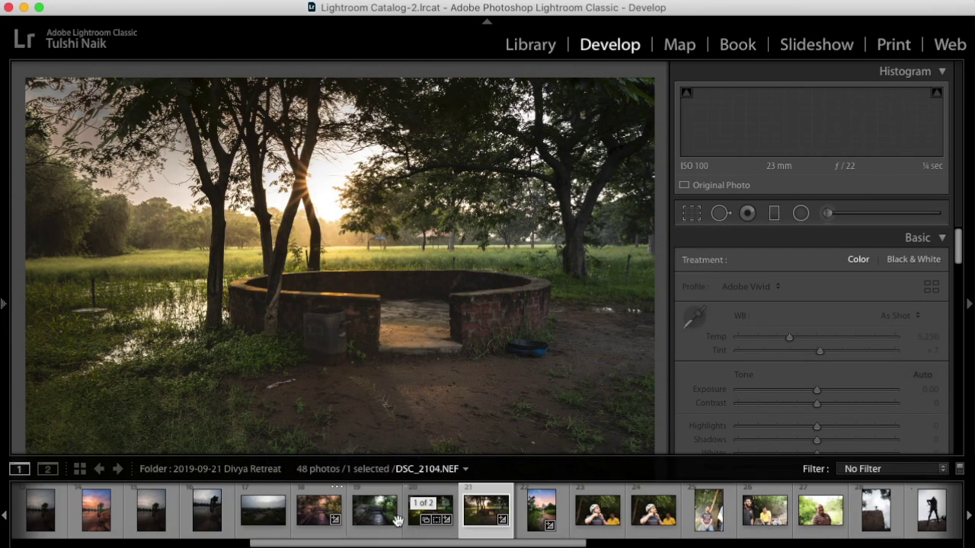
{"action": "left_click", "coordinate": [320, 508]}
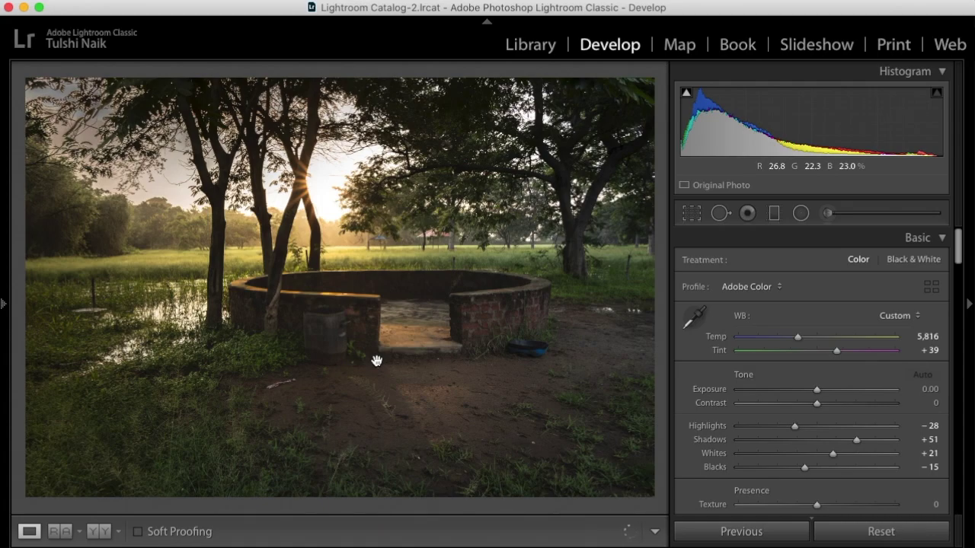
{"action": "key", "text": "Right"}
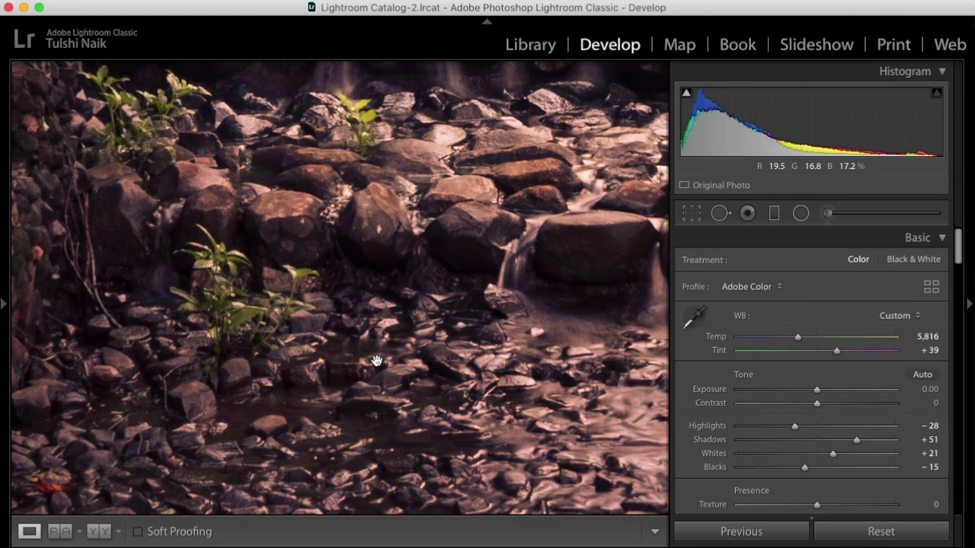
{"action": "key", "text": "Left"}
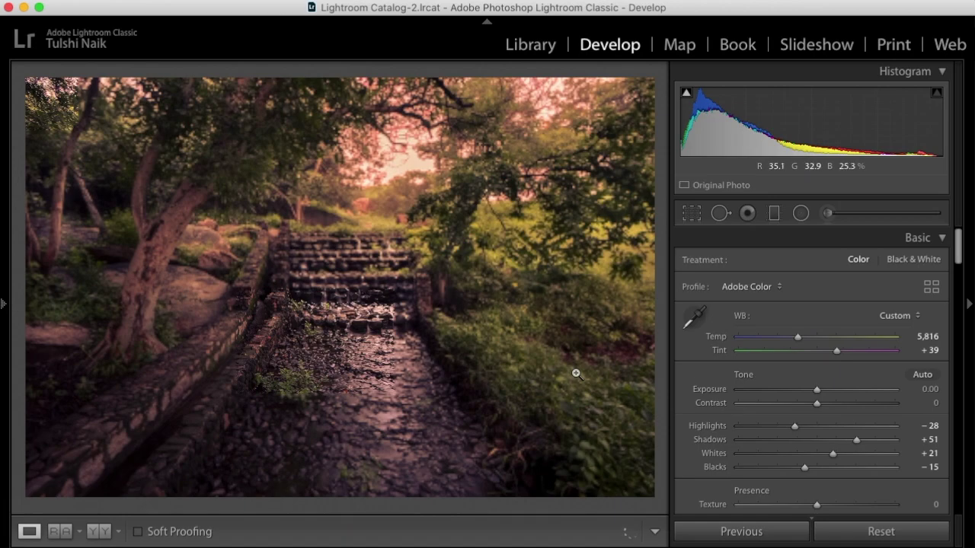
Open the cascade photo DSC_2097.NEF in Adobe Photoshop 2020 for editing and duplicate its background layer.
{"action": "mouse_move", "coordinate": [480, 546]}
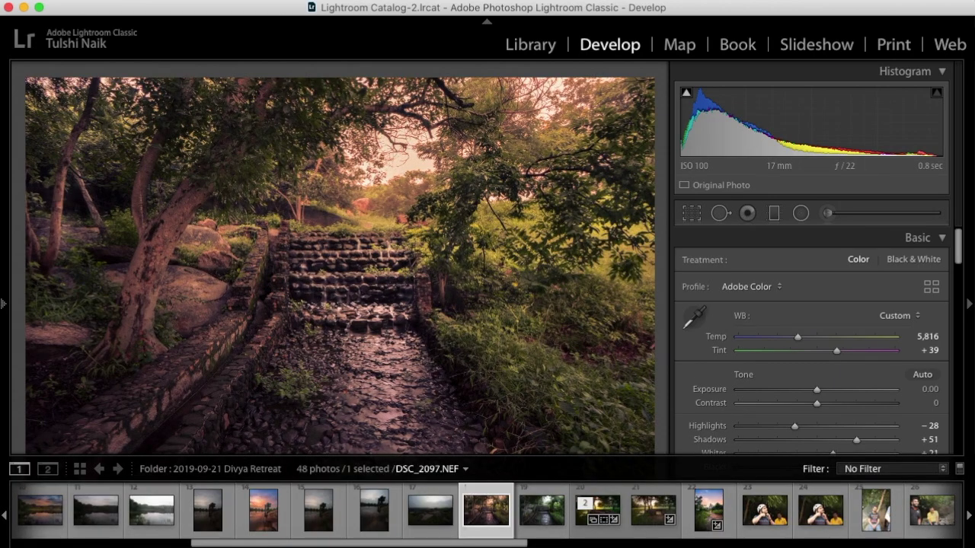
{"action": "right_click", "coordinate": [480, 515]}
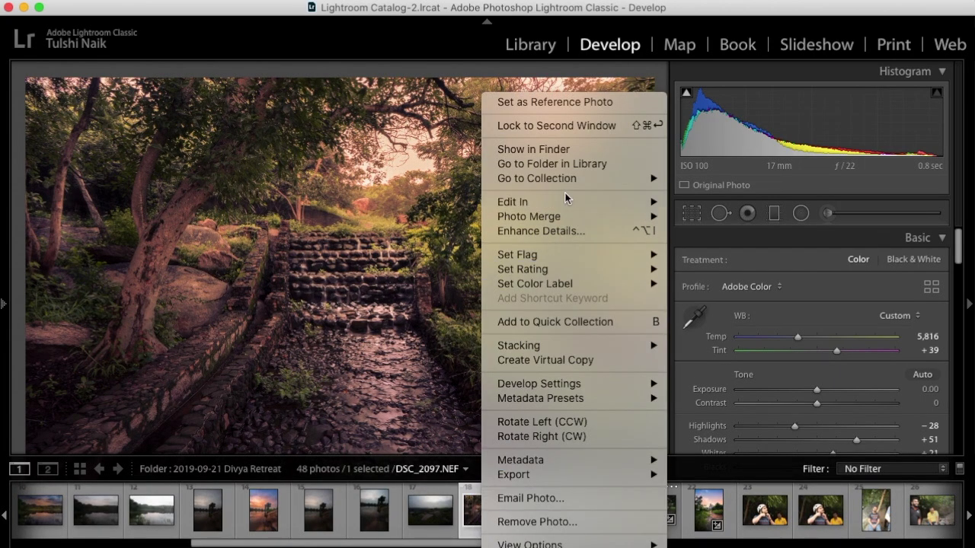
{"action": "mouse_move", "coordinate": [566, 202]}
{"action": "left_click", "coordinate": [746, 202]}
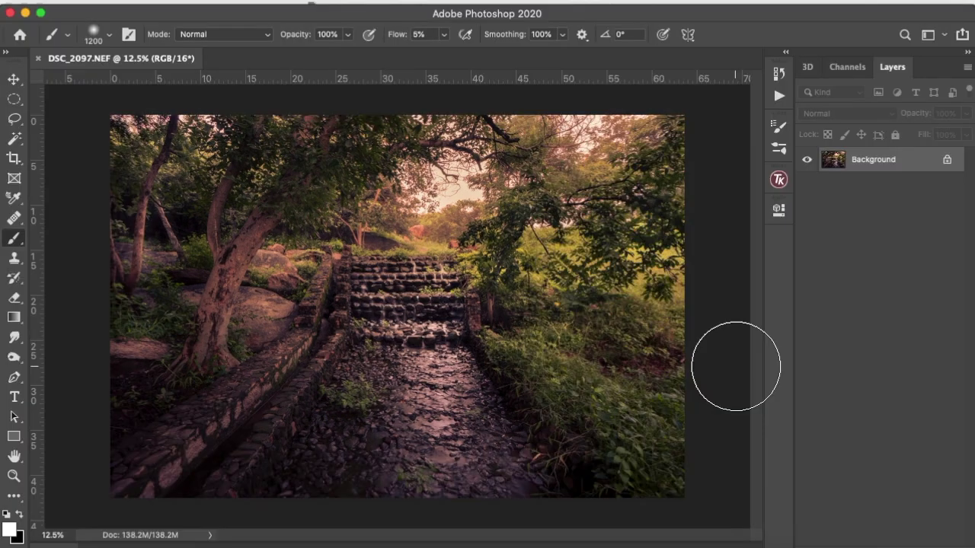
{"action": "key", "text": "super+j"}
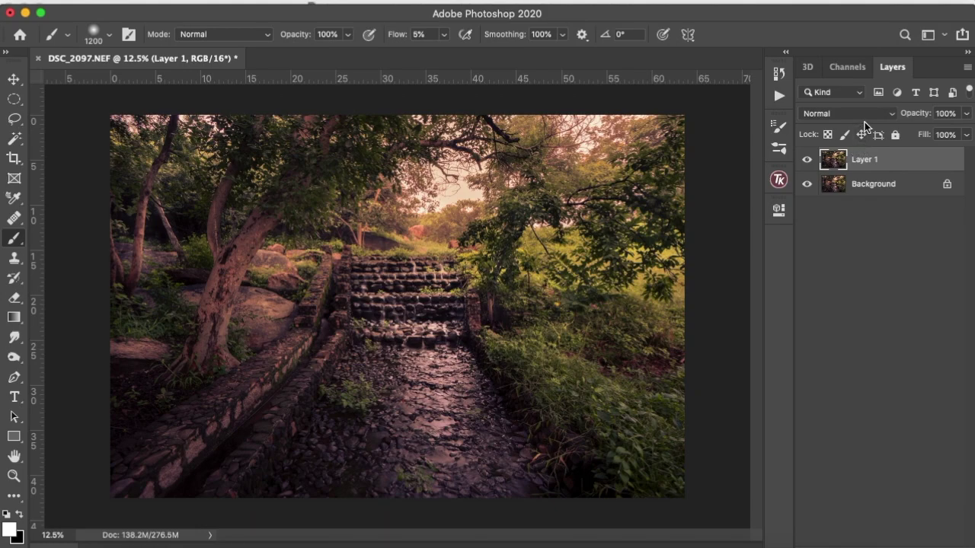
Load the RGB channel's luminosity as a selection and add a new empty layer masked by it.
{"action": "left_click", "coordinate": [850, 69]}
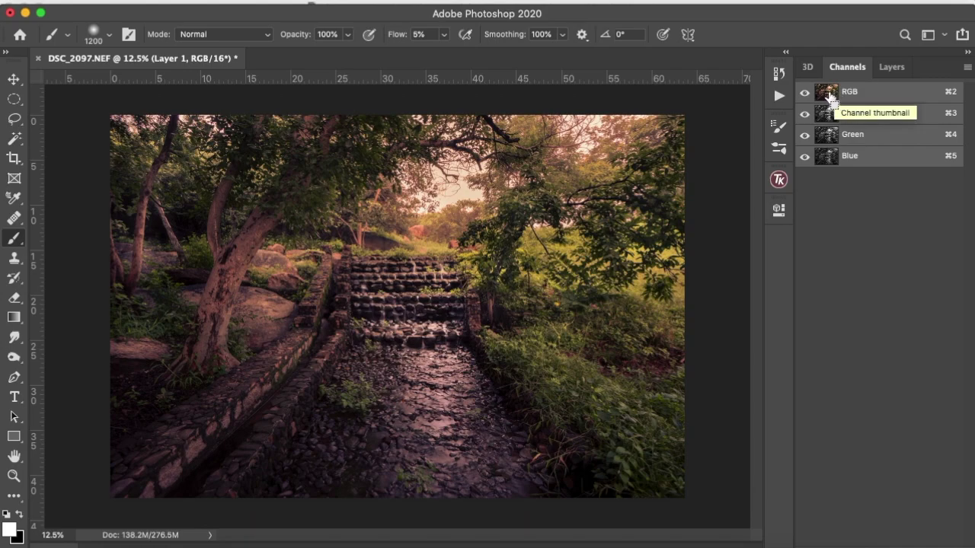
{"action": "left_click", "coordinate": [828, 97], "text": "super"}
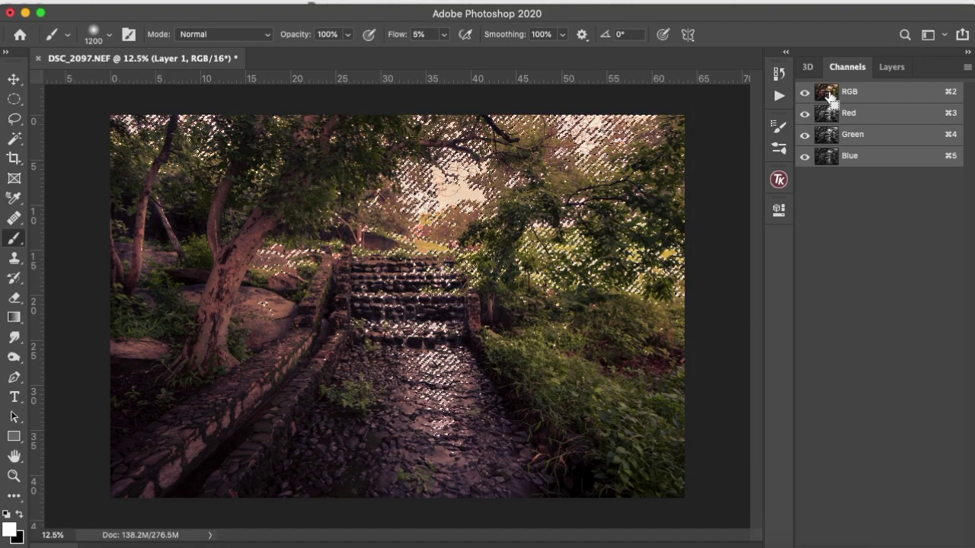
{"action": "left_click", "coordinate": [884, 69]}
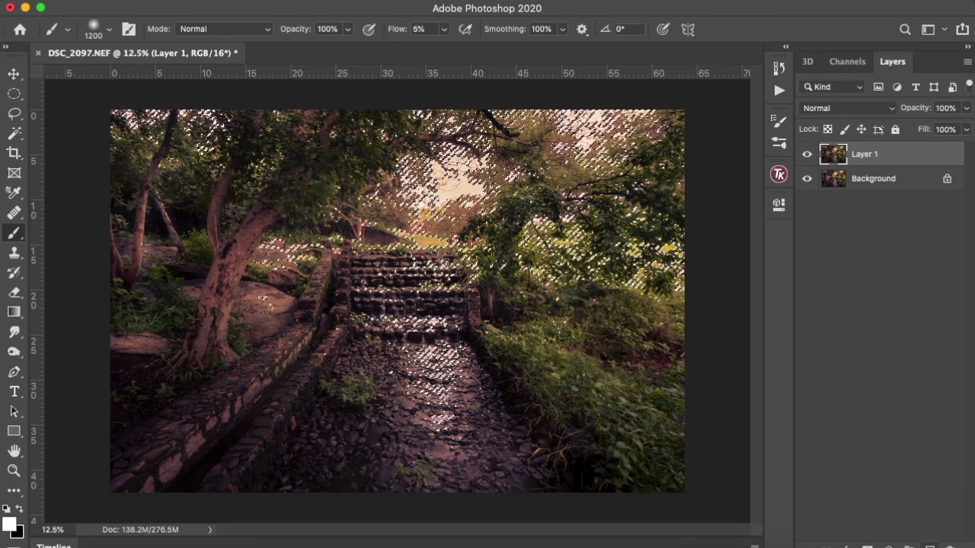
{"action": "left_click", "coordinate": [928, 542]}
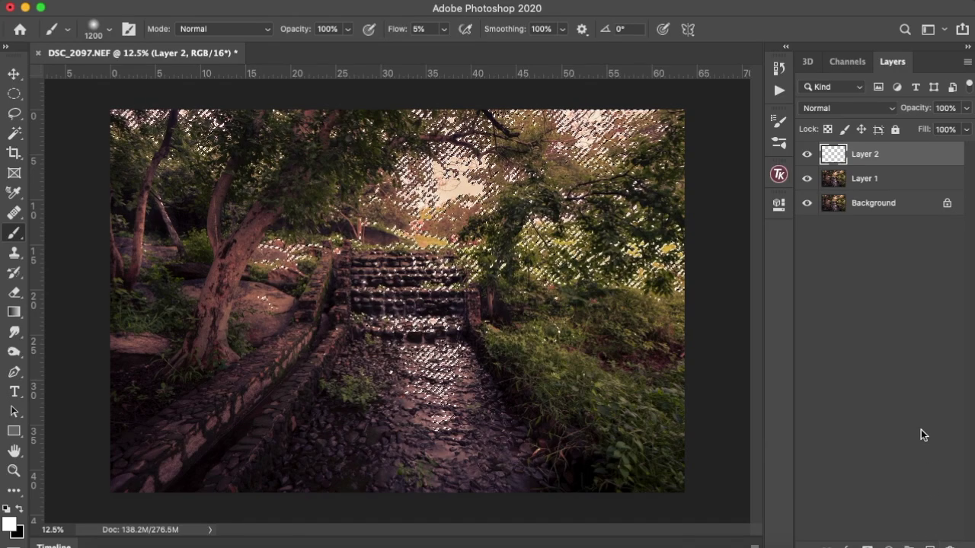
{"action": "left_click", "coordinate": [867, 542]}
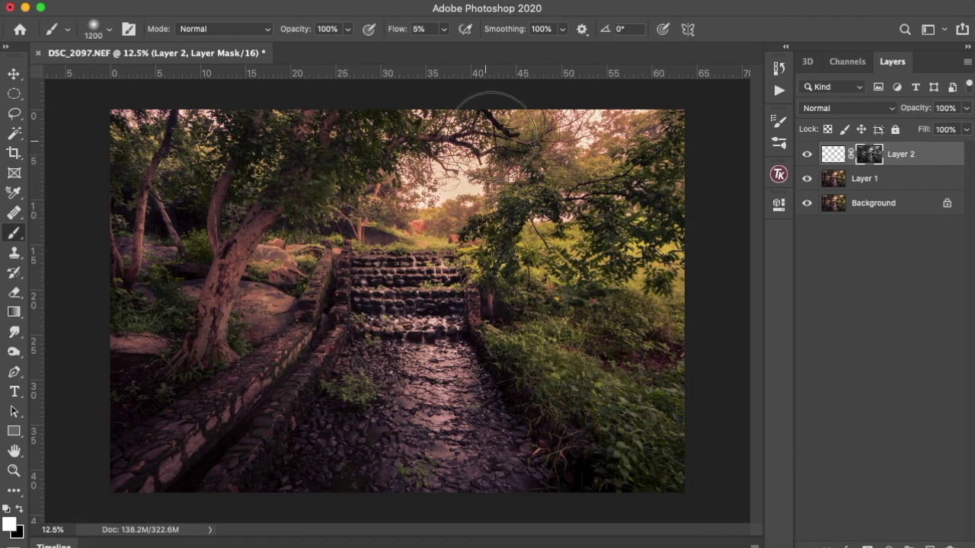
Target Layer 2's pixels and prepare a white Soft Round brush of 1200 px with 0% hardness.
{"action": "left_click", "coordinate": [833, 157]}
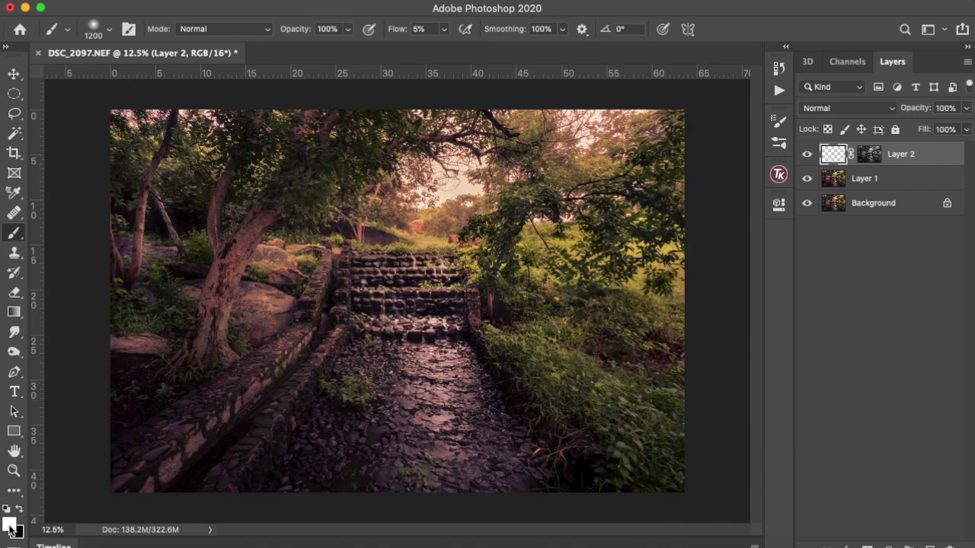
{"action": "key", "text": "x"}
{"action": "key", "text": "x"}
{"action": "left_click", "coordinate": [108, 31]}
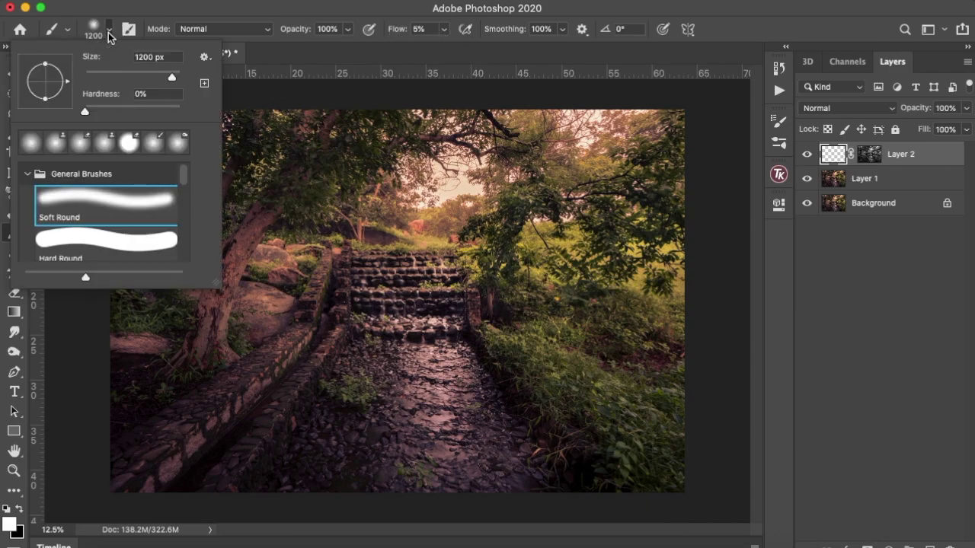
{"action": "left_click", "coordinate": [106, 221]}
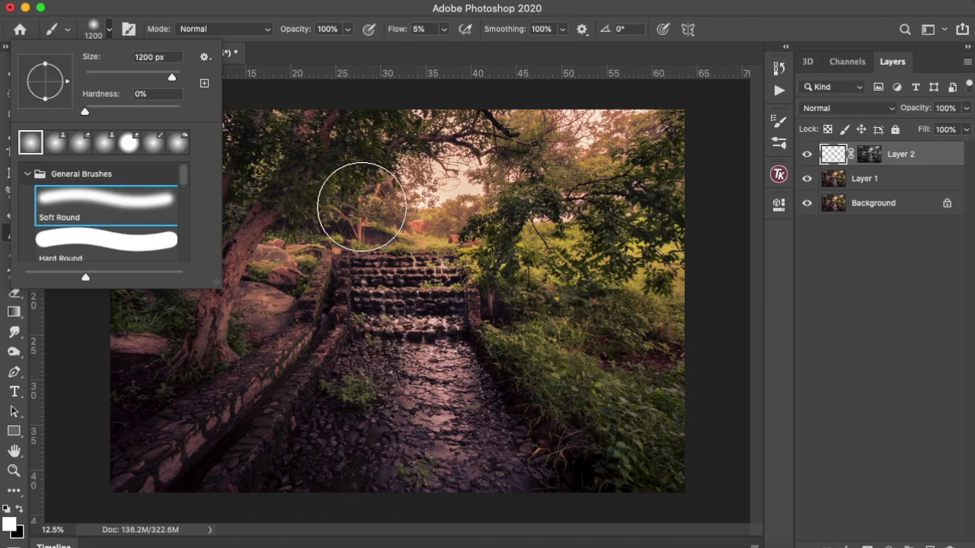
{"action": "left_click", "coordinate": [362, 206]}
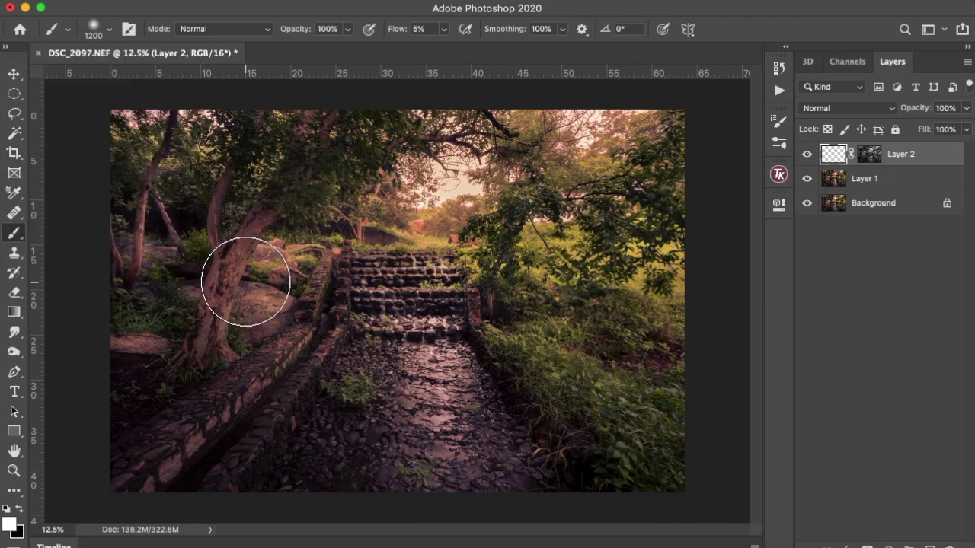
Paint soft white over the big tree trunk, the lower stone wall and the stream bed on Layer 2.
{"action": "mouse_move", "coordinate": [217, 304]}
{"action": "left_mouse_down"}
{"action": "mouse_move", "coordinate": [255, 266]}
{"action": "mouse_move", "coordinate": [226, 306]}
{"action": "mouse_move", "coordinate": [250, 266]}
{"action": "mouse_move", "coordinate": [242, 307]}
{"action": "mouse_move", "coordinate": [260, 288]}
{"action": "mouse_move", "coordinate": [233, 343]}
{"action": "left_mouse_up"}
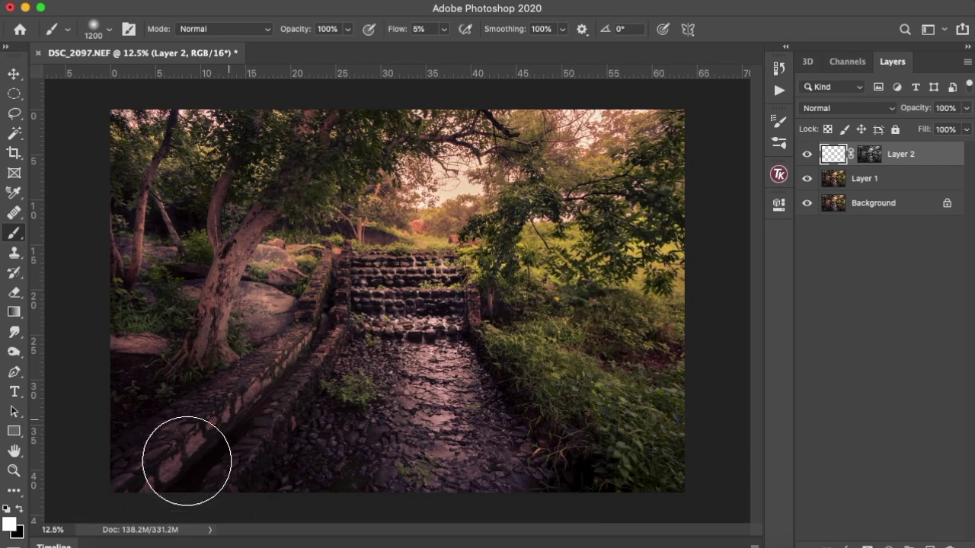
{"action": "mouse_move", "coordinate": [289, 347]}
{"action": "left_mouse_down"}
{"action": "mouse_move", "coordinate": [328, 290]}
{"action": "mouse_move", "coordinate": [377, 256]}
{"action": "mouse_move", "coordinate": [415, 196]}
{"action": "mouse_move", "coordinate": [424, 265]}
{"action": "mouse_move", "coordinate": [540, 267]}
{"action": "mouse_move", "coordinate": [512, 288]}
{"action": "mouse_move", "coordinate": [540, 252]}
{"action": "mouse_move", "coordinate": [547, 290]}
{"action": "mouse_move", "coordinate": [639, 291]}
{"action": "mouse_move", "coordinate": [639, 312]}
{"action": "mouse_move", "coordinate": [532, 335]}
{"action": "mouse_move", "coordinate": [555, 392]}
{"action": "left_mouse_up"}
{"action": "left_click_drag", "start_coordinate": [363, 381], "coordinate": [348, 409]}
Compare the photo with the painted Layer 2 hidden and shown several times.
{"action": "left_click", "coordinate": [807, 155]}
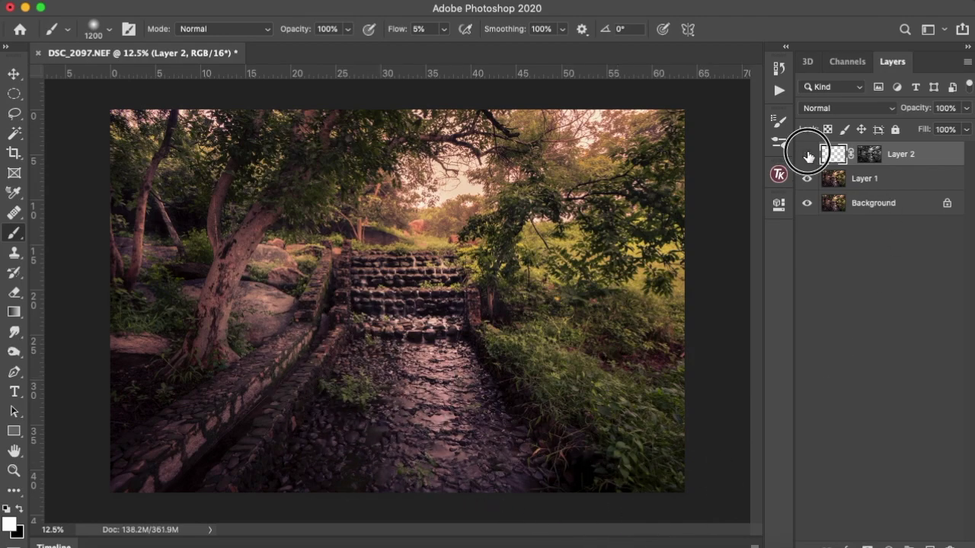
{"action": "left_click", "coordinate": [807, 154]}
{"action": "left_click", "coordinate": [808, 155]}
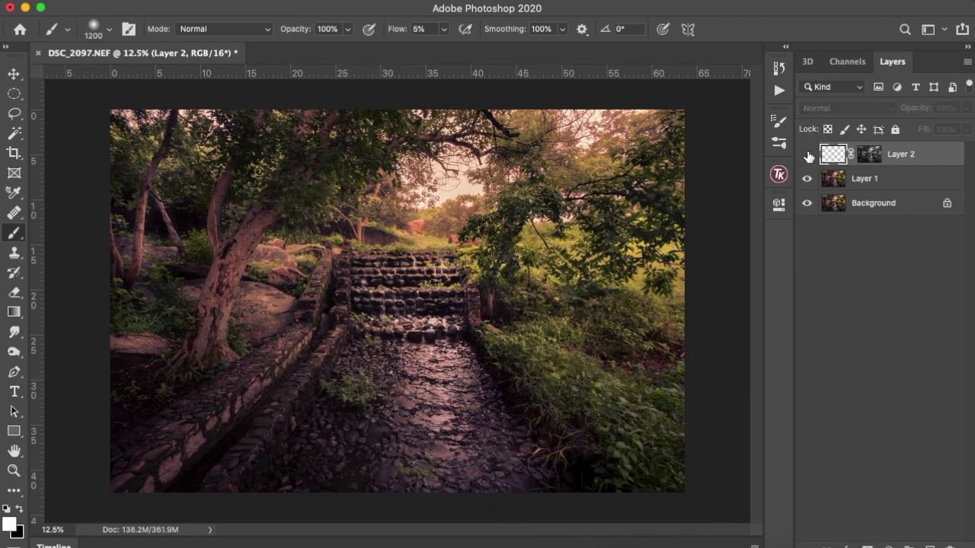
{"action": "left_click", "coordinate": [808, 155]}
{"action": "left_click", "coordinate": [807, 156]}
{"action": "left_click", "coordinate": [808, 155]}
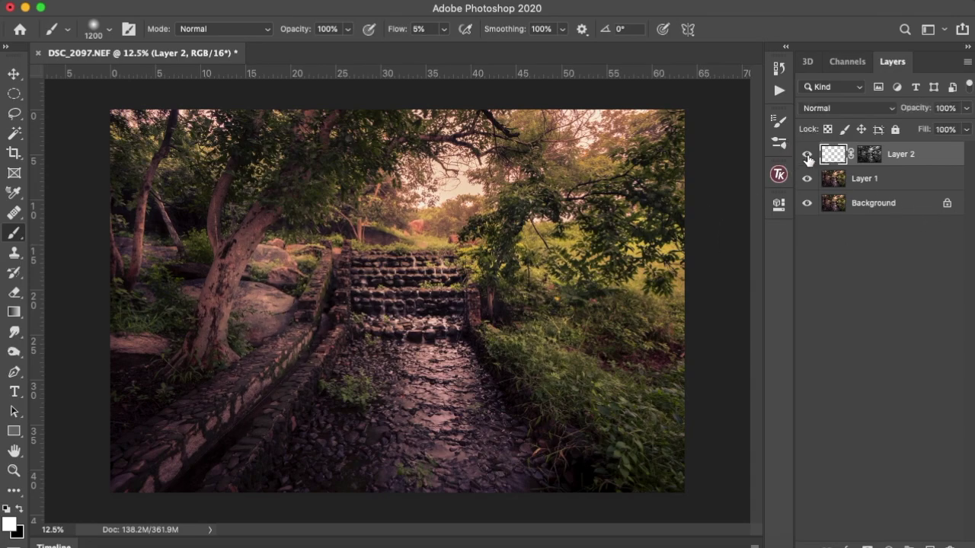
{"action": "left_click", "coordinate": [808, 156]}
{"action": "left_click", "coordinate": [808, 155]}
Brush more white over the lower walls, right-hand bushes and cascade tiers, and compare with Layer 2 off and on.
{"action": "mouse_move", "coordinate": [217, 392]}
{"action": "left_mouse_down"}
{"action": "mouse_move", "coordinate": [190, 400]}
{"action": "mouse_move", "coordinate": [272, 288]}
{"action": "mouse_move", "coordinate": [239, 322]}
{"action": "mouse_move", "coordinate": [251, 403]}
{"action": "mouse_move", "coordinate": [228, 468]}
{"action": "mouse_move", "coordinate": [241, 467]}
{"action": "mouse_move", "coordinate": [302, 396]}
{"action": "mouse_move", "coordinate": [321, 410]}
{"action": "left_mouse_up"}
{"action": "left_click", "coordinate": [345, 418]}
{"action": "mouse_move", "coordinate": [576, 414]}
{"action": "left_mouse_down"}
{"action": "mouse_move", "coordinate": [580, 387]}
{"action": "mouse_move", "coordinate": [631, 400]}
{"action": "left_mouse_up"}
{"action": "left_click", "coordinate": [392, 294]}
{"action": "mouse_move", "coordinate": [430, 319]}
{"action": "left_mouse_down"}
{"action": "mouse_move", "coordinate": [332, 297]}
{"action": "mouse_move", "coordinate": [339, 303]}
{"action": "left_mouse_up"}
{"action": "left_click", "coordinate": [808, 154]}
{"action": "left_click", "coordinate": [807, 155]}
Brush white over the tree trunks, the rocks behind them and the overhanging foliage at the upper left.
{"action": "left_click", "coordinate": [235, 228]}
{"action": "left_click", "coordinate": [308, 252]}
{"action": "left_click", "coordinate": [163, 239]}
{"action": "left_click", "coordinate": [259, 293]}
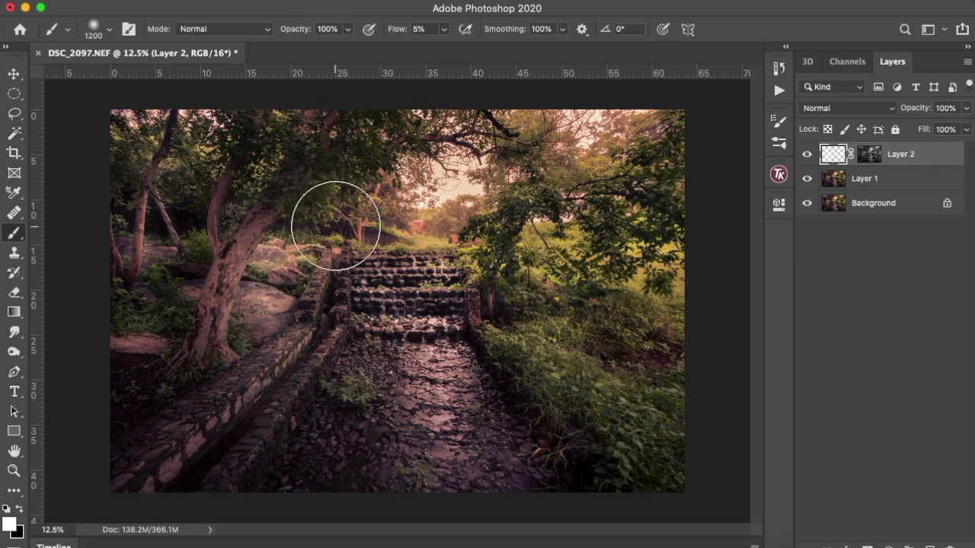
{"action": "mouse_move", "coordinate": [333, 187]}
{"action": "left_mouse_down"}
{"action": "mouse_move", "coordinate": [348, 163]}
{"action": "mouse_move", "coordinate": [387, 144]}
{"action": "left_mouse_up"}
{"action": "left_click", "coordinate": [355, 154]}
{"action": "left_click_drag", "start_coordinate": [249, 156], "coordinate": [245, 157]}
Add a new layer above Layer 2 with a copy of its luminosity mask, invert the mask and target the layer's pixels.
{"action": "key", "text": "alt+shift+super+n"}
{"action": "left_click_drag", "start_coordinate": [876, 183], "coordinate": [871, 156]}
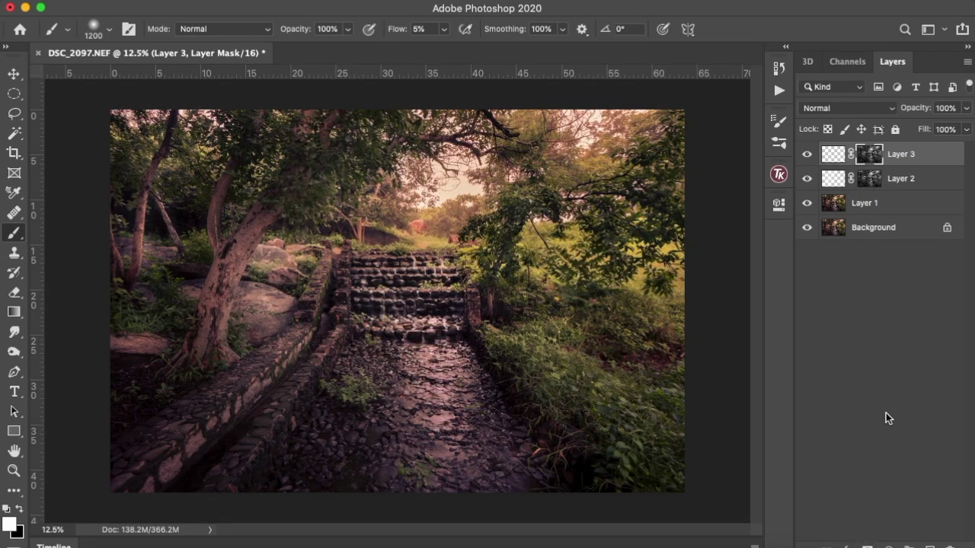
{"action": "key", "text": "super+i"}
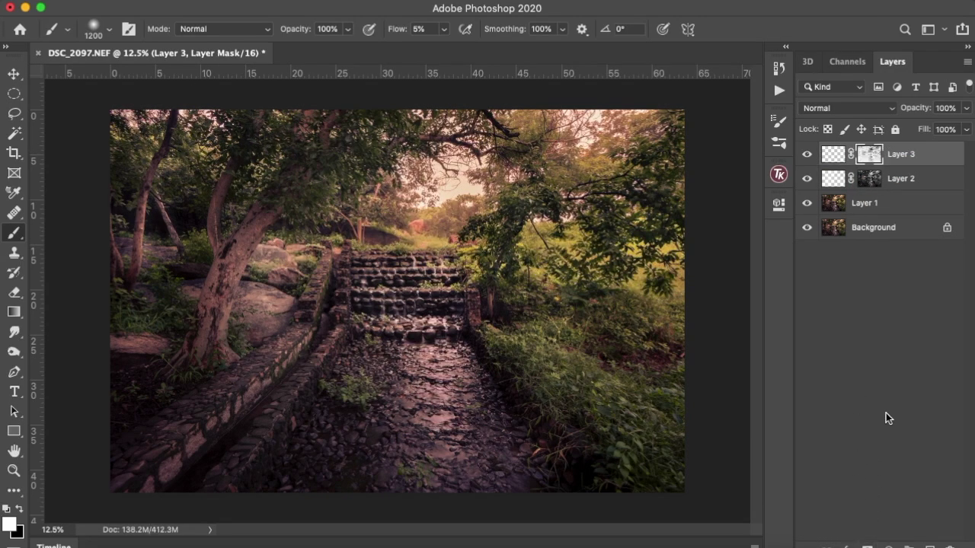
{"action": "left_click", "coordinate": [833, 160]}
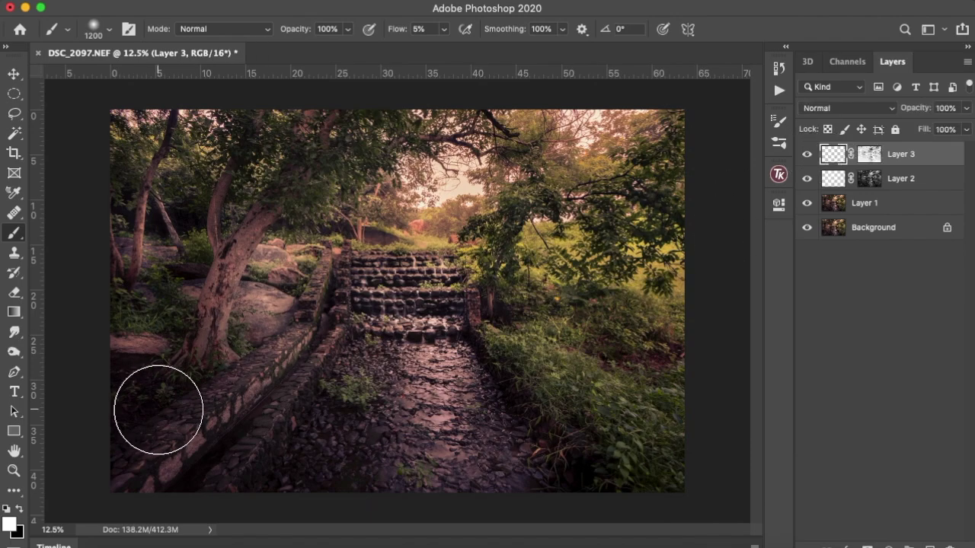
Paint white over the dark ground and wall at the photo's lower left, lowering the brush flow to 1%.
{"action": "mouse_move", "coordinate": [135, 409]}
{"action": "left_mouse_down"}
{"action": "mouse_move", "coordinate": [168, 401]}
{"action": "mouse_move", "coordinate": [201, 447]}
{"action": "mouse_move", "coordinate": [205, 475]}
{"action": "left_mouse_up"}
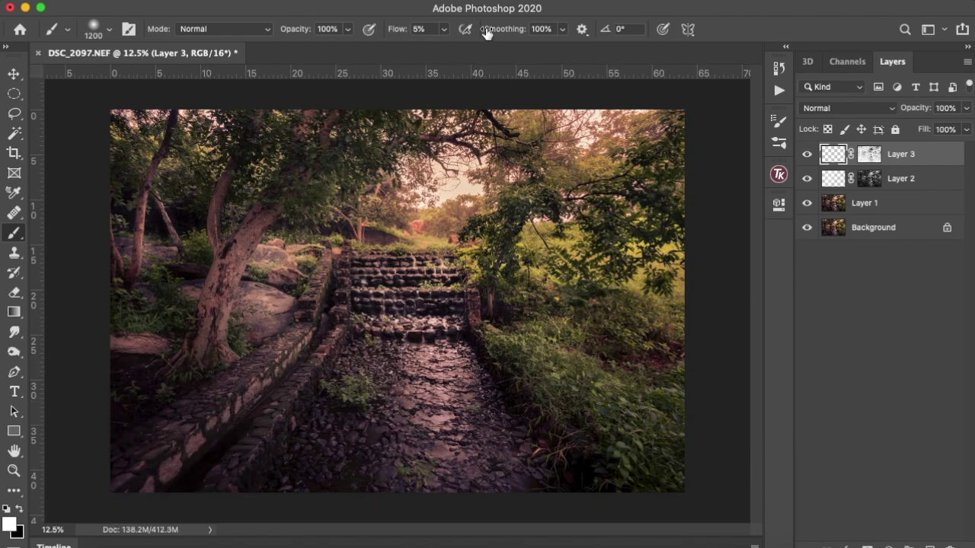
{"action": "left_click", "coordinate": [442, 30]}
{"action": "left_click_drag", "start_coordinate": [443, 51], "coordinate": [435, 57]}
{"action": "left_click_drag", "start_coordinate": [157, 374], "coordinate": [149, 448]}
Reduce the brush to 600 px and paint white along the lower-left stone walls and the dark ground beside them.
{"action": "key", "text": "bracketleft"}
{"action": "key", "text": "bracketleft"}
{"action": "key", "text": "bracketleft"}
{"action": "key", "text": "bracketleft"}
{"action": "key", "text": "bracketleft"}
{"action": "left_click", "coordinate": [116, 470]}
{"action": "left_click_drag", "start_coordinate": [127, 444], "coordinate": [195, 406]}
{"action": "mouse_move", "coordinate": [124, 407]}
{"action": "left_mouse_down"}
{"action": "mouse_move", "coordinate": [124, 397]}
{"action": "mouse_move", "coordinate": [185, 385]}
{"action": "left_mouse_up"}
{"action": "left_click", "coordinate": [207, 483]}
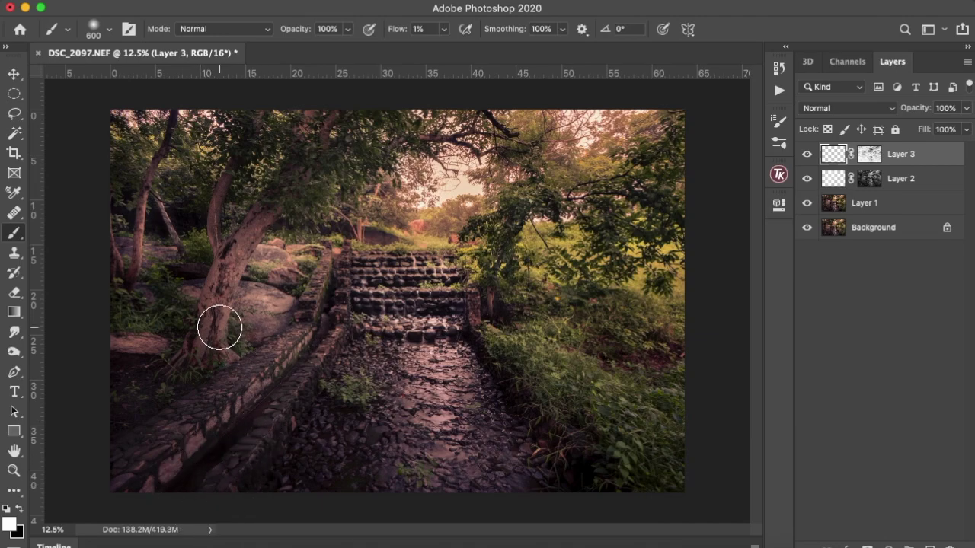
Switch to a black 250 px brush and paint shading along the shadow side of the large leaning trunk and its upper branch.
{"action": "scroll", "coordinate": [229, 327], "scroll_direction": "up", "scroll_amount": 2}
{"action": "key", "text": "x"}
{"action": "key", "text": "bracketleft"}
{"action": "key", "text": "bracketleft"}
{"action": "key", "text": "bracketleft"}
{"action": "key", "text": "bracketleft"}
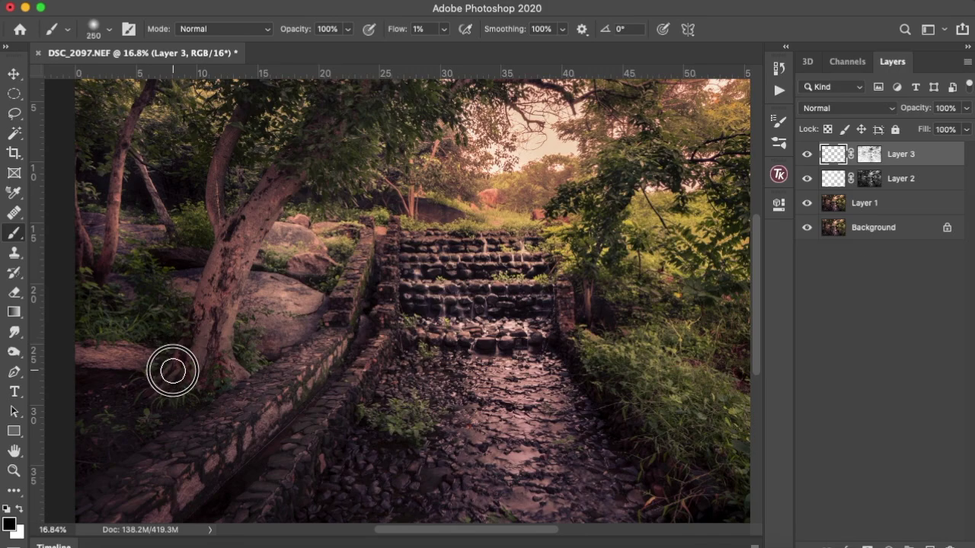
{"action": "mouse_move", "coordinate": [198, 313]}
{"action": "left_mouse_down"}
{"action": "mouse_move", "coordinate": [222, 251]}
{"action": "mouse_move", "coordinate": [213, 256]}
{"action": "mouse_move", "coordinate": [210, 267]}
{"action": "mouse_move", "coordinate": [227, 256]}
{"action": "mouse_move", "coordinate": [268, 179]}
{"action": "mouse_move", "coordinate": [233, 232]}
{"action": "mouse_move", "coordinate": [209, 305]}
{"action": "left_mouse_up"}
{"action": "mouse_move", "coordinate": [243, 207]}
{"action": "left_mouse_down"}
{"action": "mouse_move", "coordinate": [252, 203]}
{"action": "mouse_move", "coordinate": [192, 323]}
{"action": "left_mouse_up"}
{"action": "left_click_drag", "start_coordinate": [211, 201], "coordinate": [220, 224]}
{"action": "left_click_drag", "start_coordinate": [219, 152], "coordinate": [216, 199]}
Darken the thin left trunk, the ground rock, the large trunk's edge, the cascade's left wall and the cascade's foot with black.
{"action": "mouse_move", "coordinate": [118, 169]}
{"action": "left_mouse_down"}
{"action": "mouse_move", "coordinate": [116, 233]}
{"action": "mouse_move", "coordinate": [99, 199]}
{"action": "mouse_move", "coordinate": [98, 283]}
{"action": "left_mouse_up"}
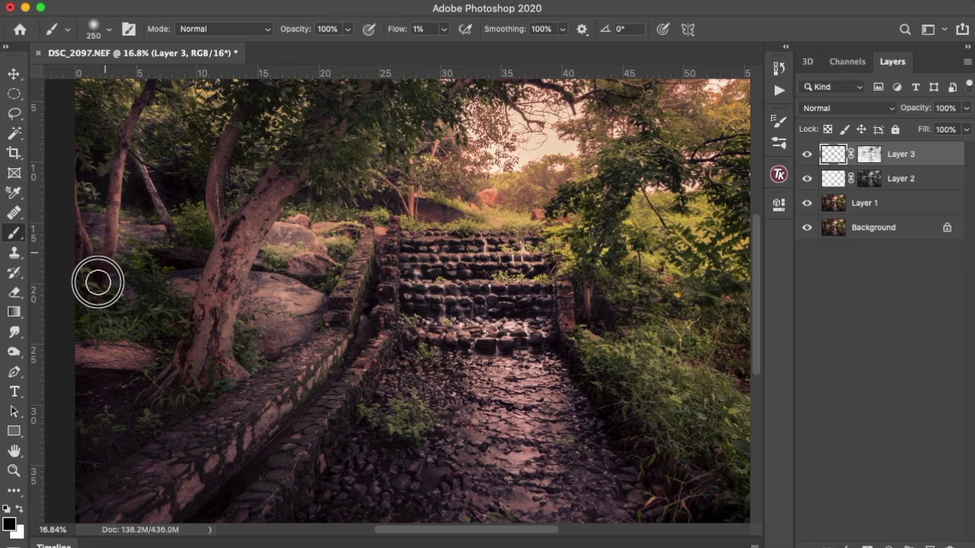
{"action": "mouse_move", "coordinate": [85, 360]}
{"action": "left_mouse_down"}
{"action": "mouse_move", "coordinate": [87, 348]}
{"action": "mouse_move", "coordinate": [173, 370]}
{"action": "mouse_move", "coordinate": [180, 339]}
{"action": "left_mouse_up"}
{"action": "left_click_drag", "start_coordinate": [211, 270], "coordinate": [220, 245]}
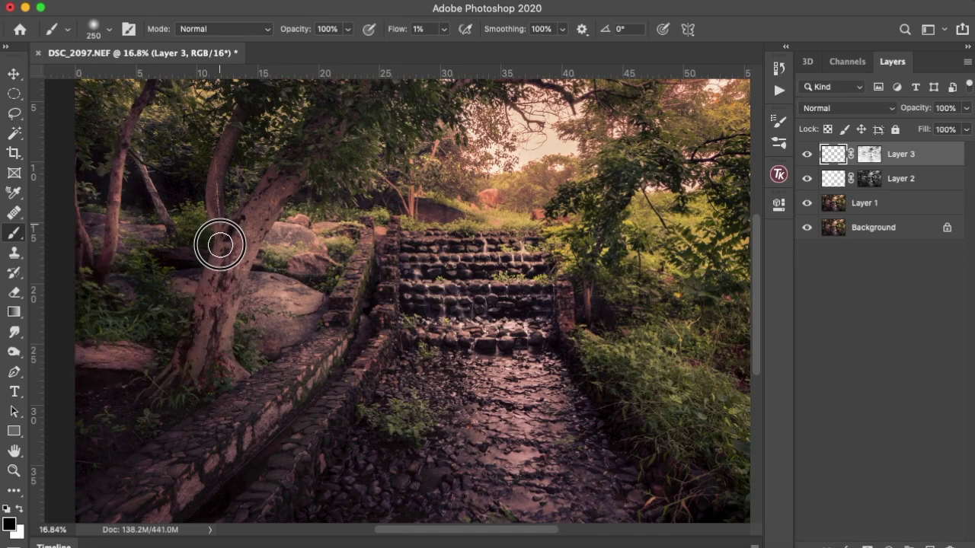
{"action": "left_click_drag", "start_coordinate": [362, 257], "coordinate": [348, 289]}
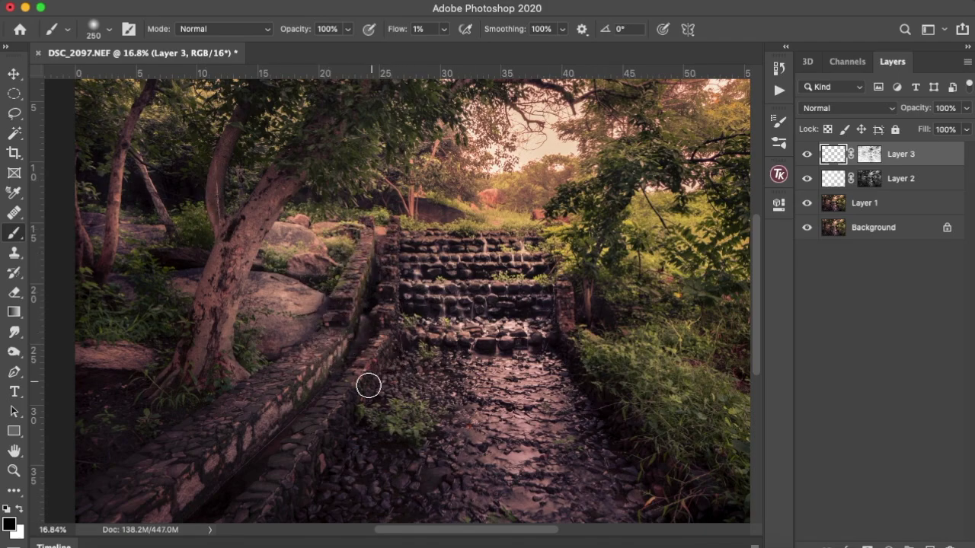
{"action": "right_click", "coordinate": [431, 345]}
{"action": "left_click", "coordinate": [450, 343]}
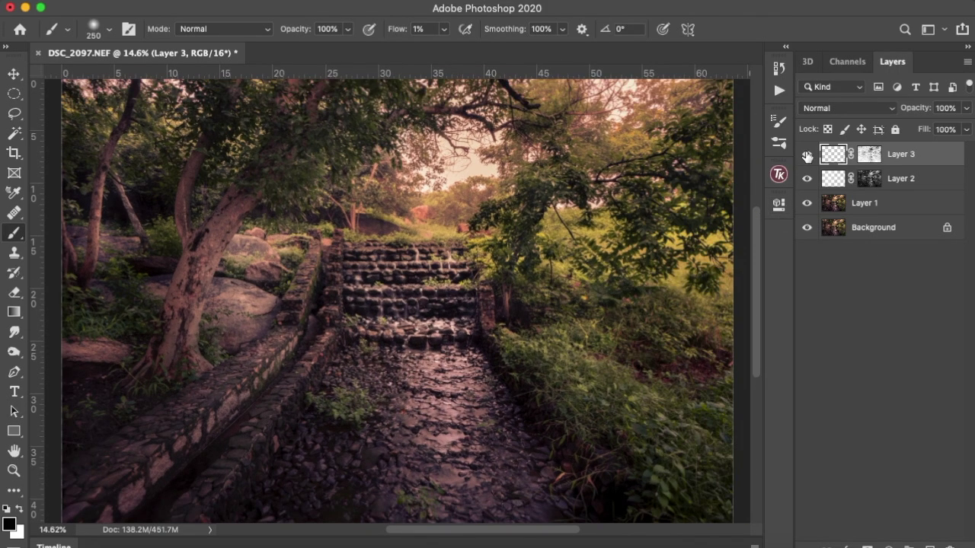
Compare the photo with Layer 3 hidden and shown, and view the whole image.
{"action": "left_click", "coordinate": [807, 155]}
{"action": "left_click", "coordinate": [806, 155]}
{"action": "left_click", "coordinate": [807, 156]}
{"action": "left_click", "coordinate": [806, 156]}
{"action": "key", "text": "super+minus"}
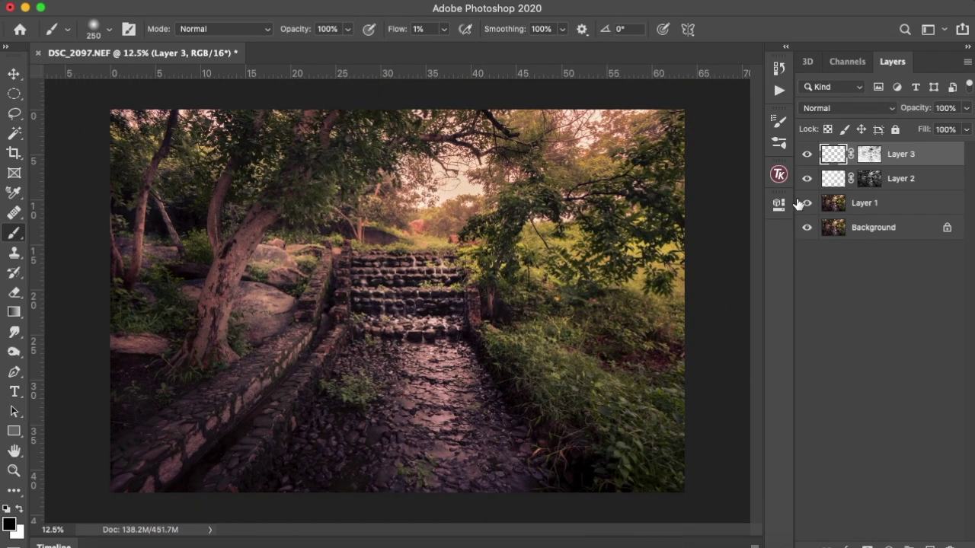
Enlarge the brush to 1000 px, paint white along the stream's lower edge, and compare the photo with Layer 3 hidden and shown.
{"action": "key", "text": "super+minus"}
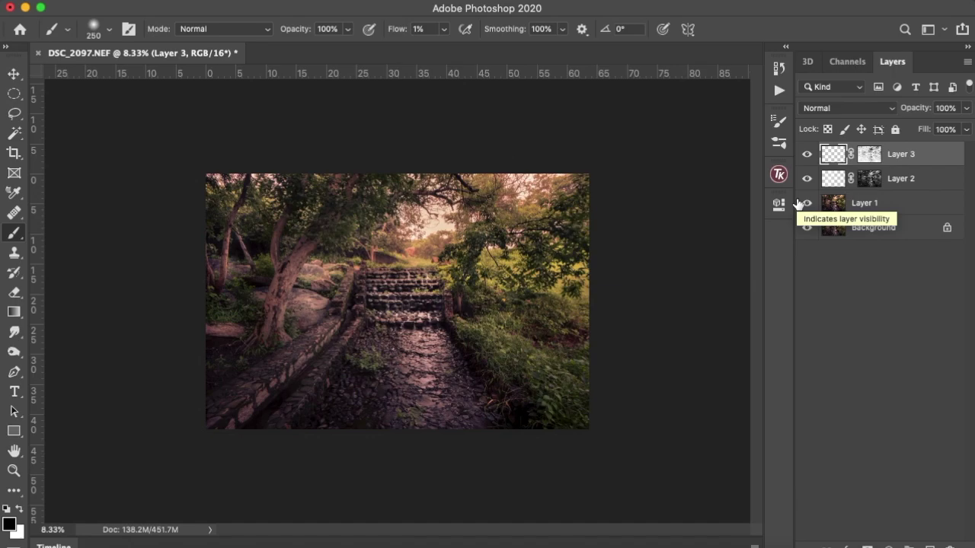
{"action": "key", "text": "bracketright"}
{"action": "key", "text": "bracketright"}
{"action": "key", "text": "bracketright"}
{"action": "key", "text": "bracketright"}
{"action": "key", "text": "bracketright"}
{"action": "key", "text": "bracketright"}
{"action": "key", "text": "bracketright"}
{"action": "key", "text": "bracketright"}
{"action": "key", "text": "bracketright"}
{"action": "key", "text": "bracketright"}
{"action": "key", "text": "bracketright"}
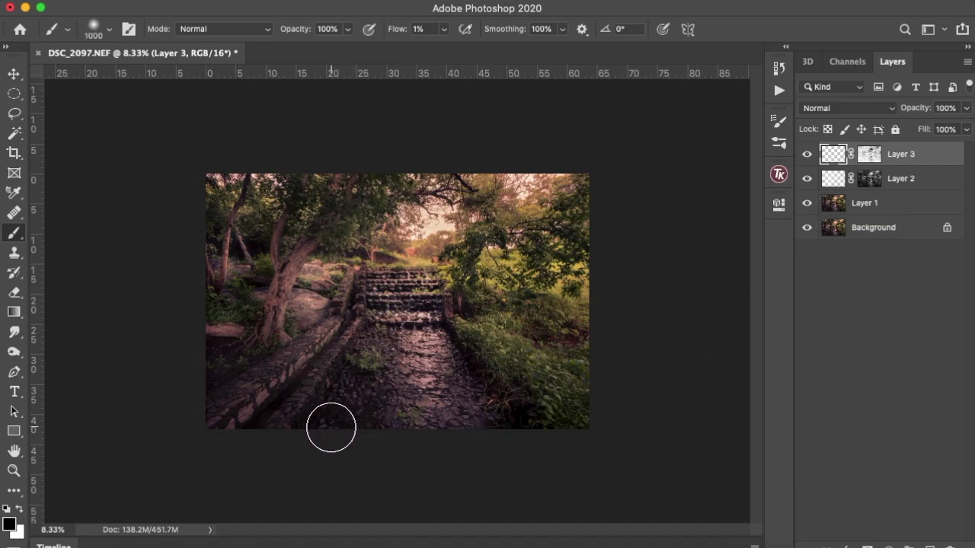
{"action": "key", "text": "x"}
{"action": "mouse_move", "coordinate": [332, 424]}
{"action": "left_mouse_down"}
{"action": "mouse_move", "coordinate": [342, 409]}
{"action": "mouse_move", "coordinate": [357, 418]}
{"action": "mouse_move", "coordinate": [372, 403]}
{"action": "mouse_move", "coordinate": [311, 442]}
{"action": "mouse_move", "coordinate": [332, 444]}
{"action": "left_mouse_up"}
{"action": "left_click", "coordinate": [382, 435]}
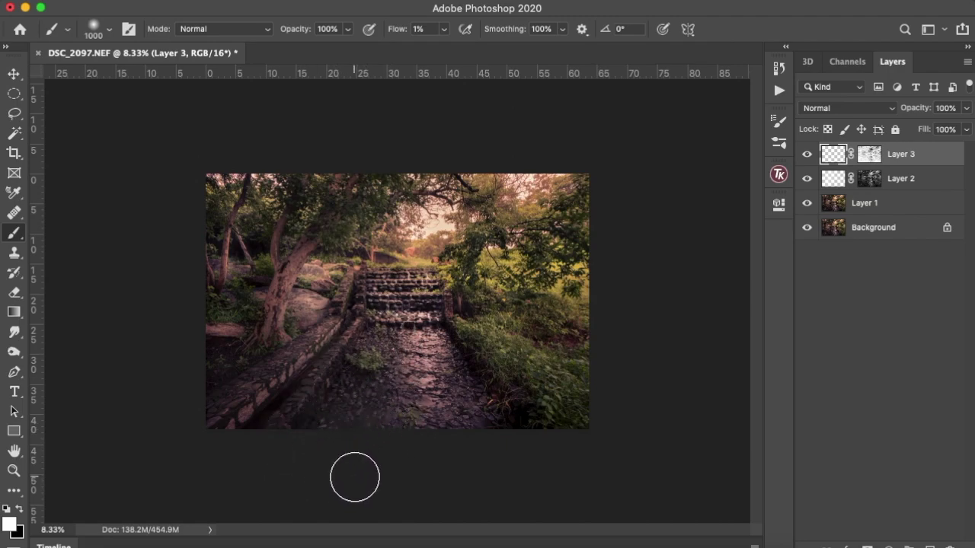
{"action": "key", "text": "super+z"}
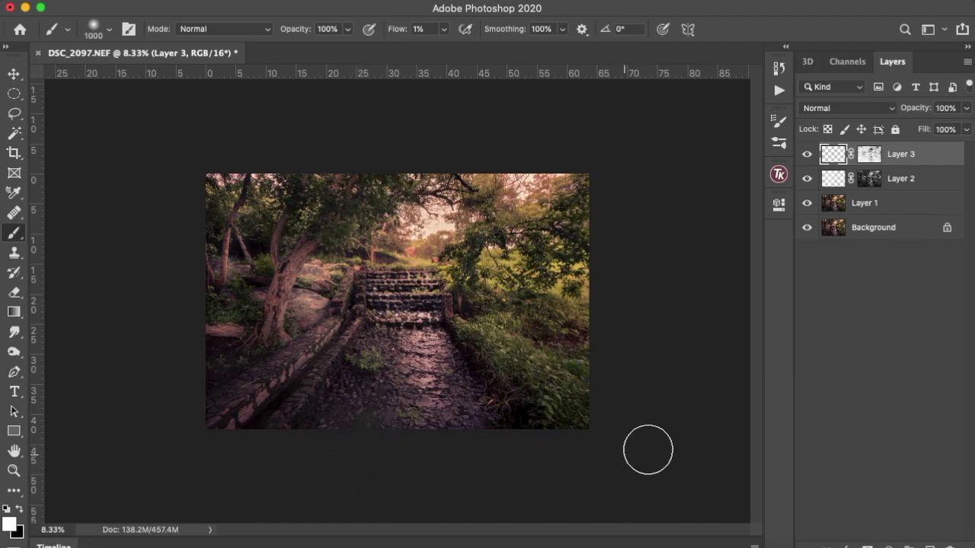
{"action": "left_click", "coordinate": [807, 155]}
{"action": "left_click", "coordinate": [807, 157]}
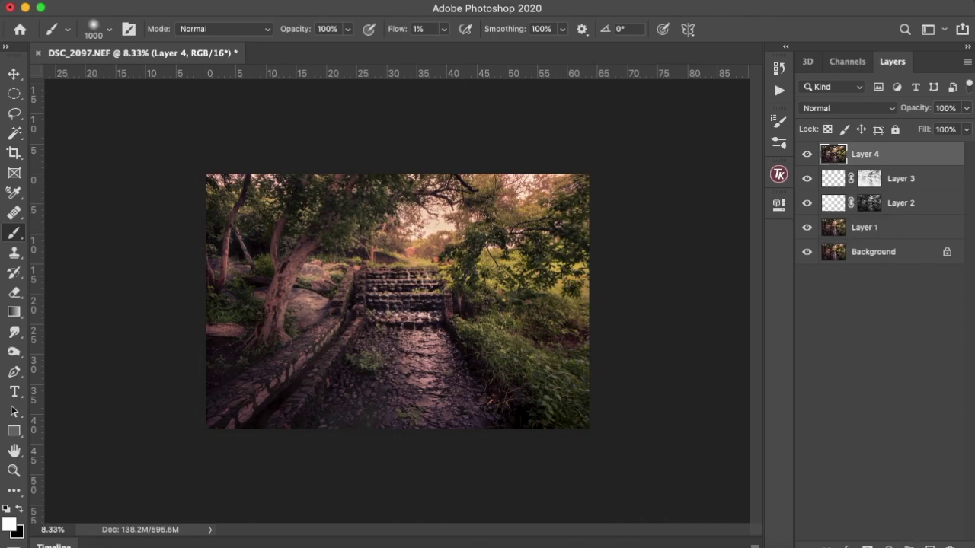
Try an unmasked Color Lookup adjustment with Crisp_Winter.look and Crisp_Warm.look, and delete the adjustment layer.
{"action": "left_click", "coordinate": [889, 547]}
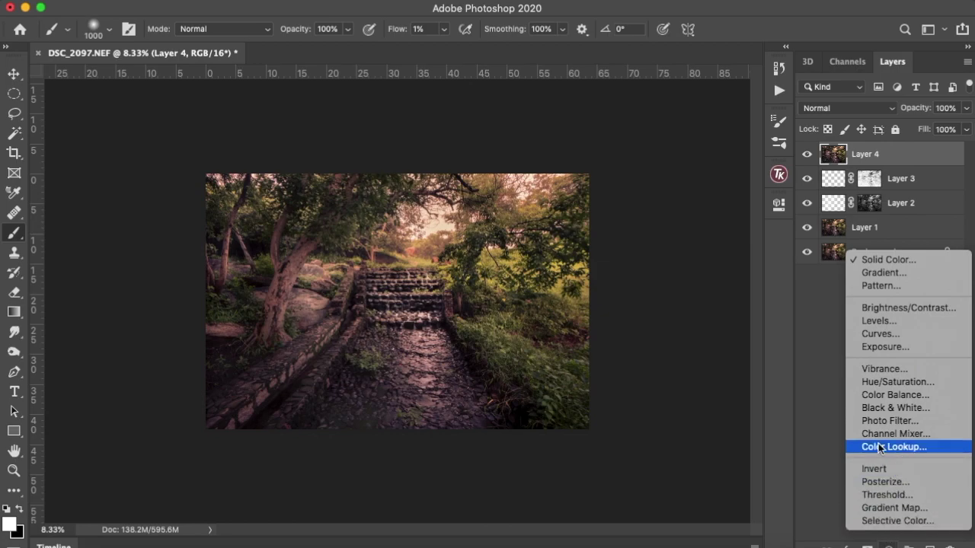
{"action": "left_click", "coordinate": [915, 448]}
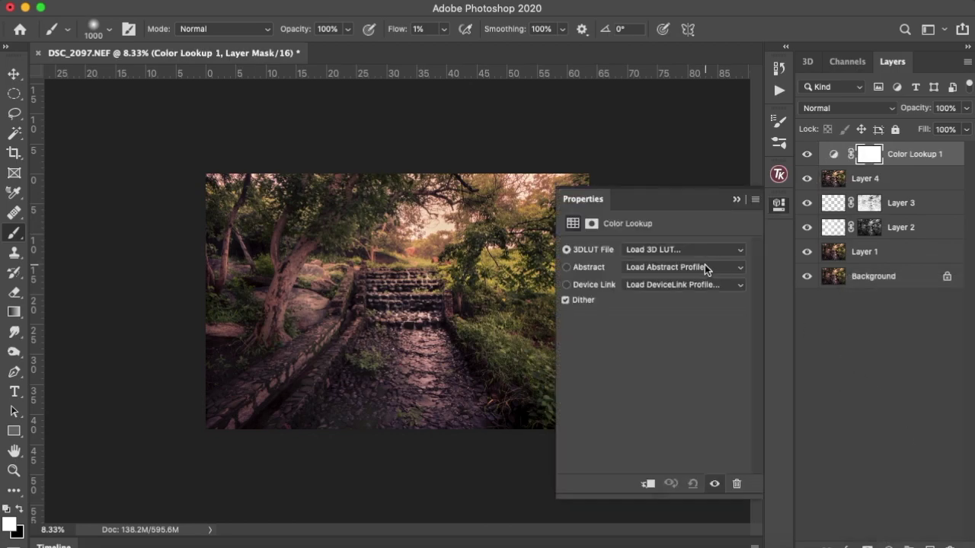
{"action": "left_click", "coordinate": [702, 251]}
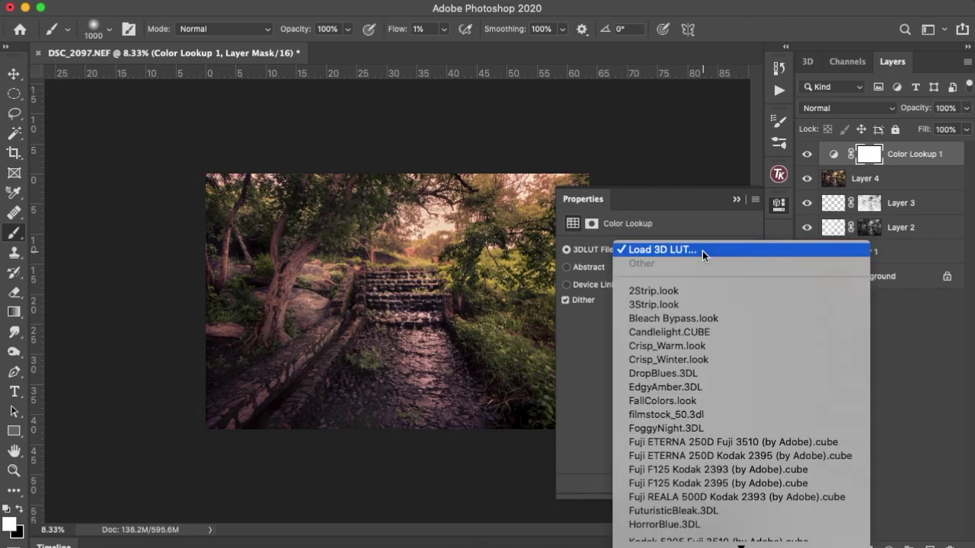
{"action": "mouse_move", "coordinate": [741, 542]}
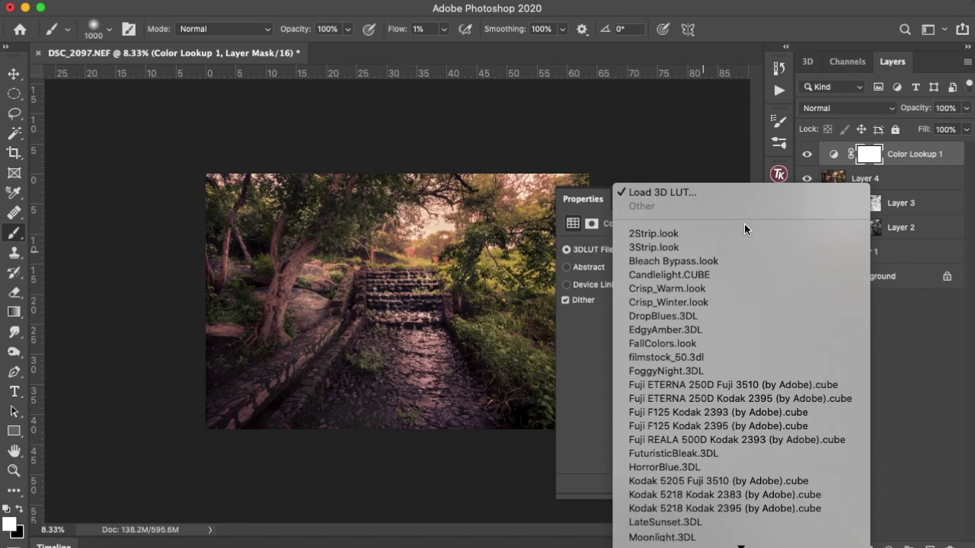
{"action": "left_click", "coordinate": [729, 303]}
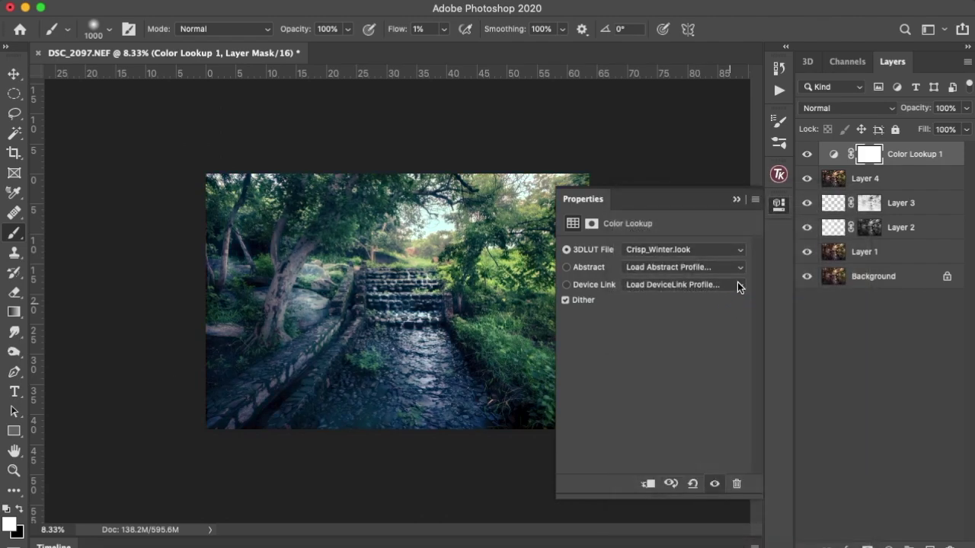
{"action": "left_click", "coordinate": [709, 250]}
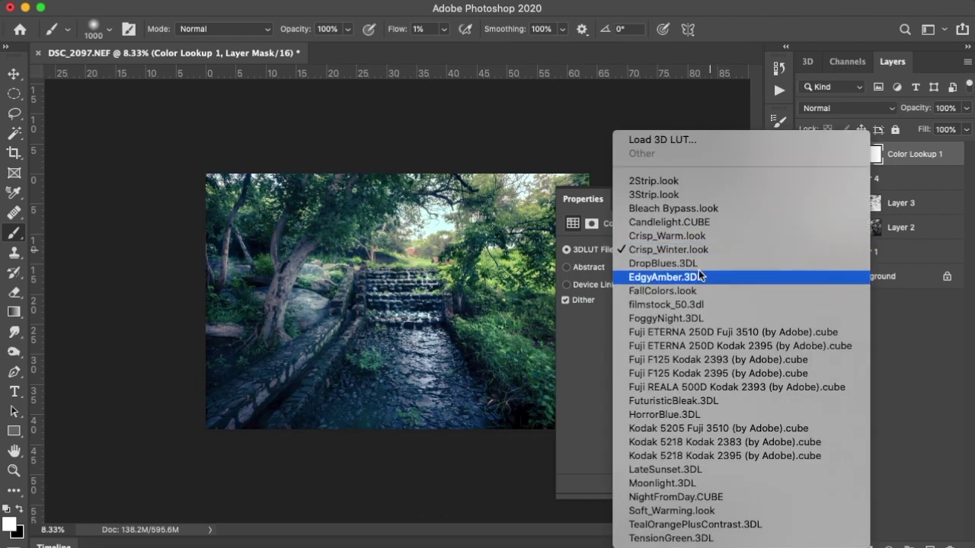
{"action": "left_click", "coordinate": [695, 238]}
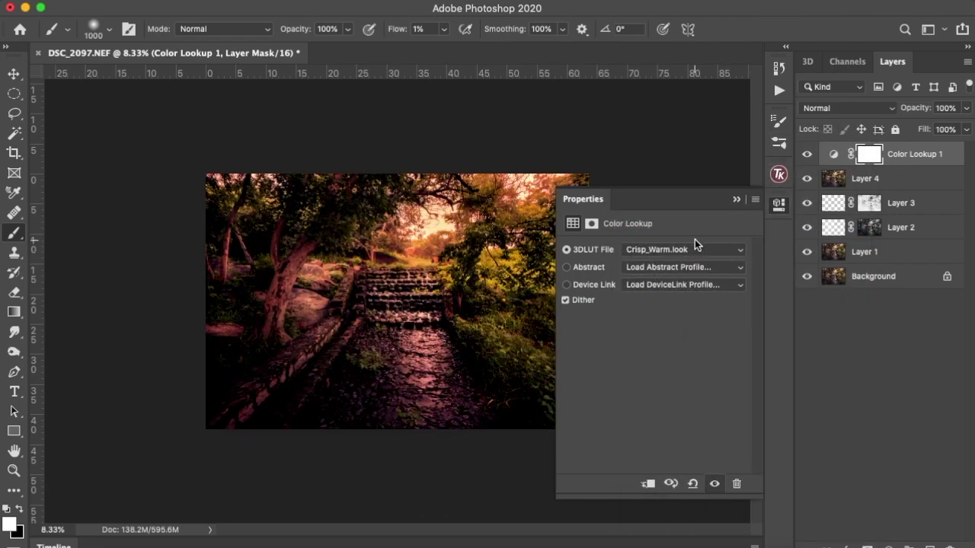
{"action": "left_click", "coordinate": [736, 200]}
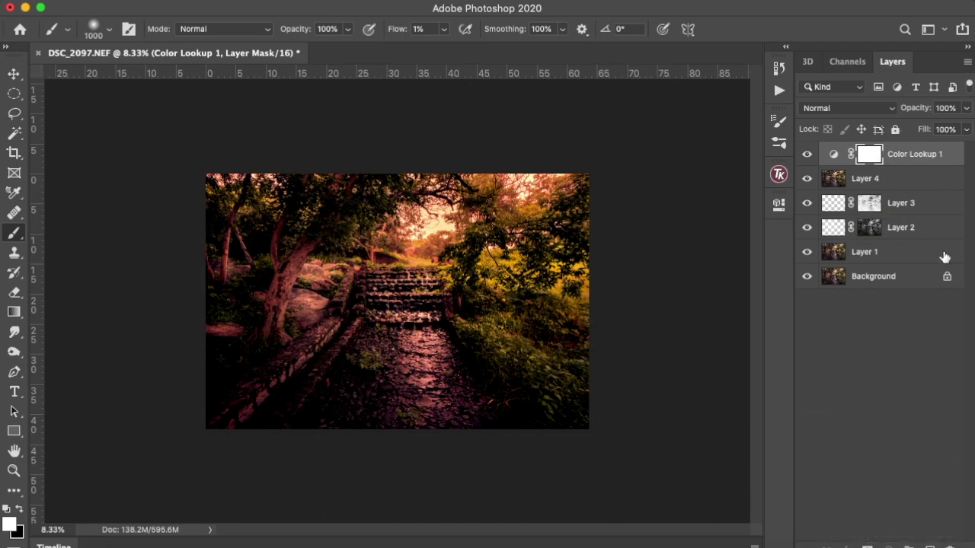
{"action": "left_click_drag", "start_coordinate": [895, 167], "coordinate": [949, 546]}
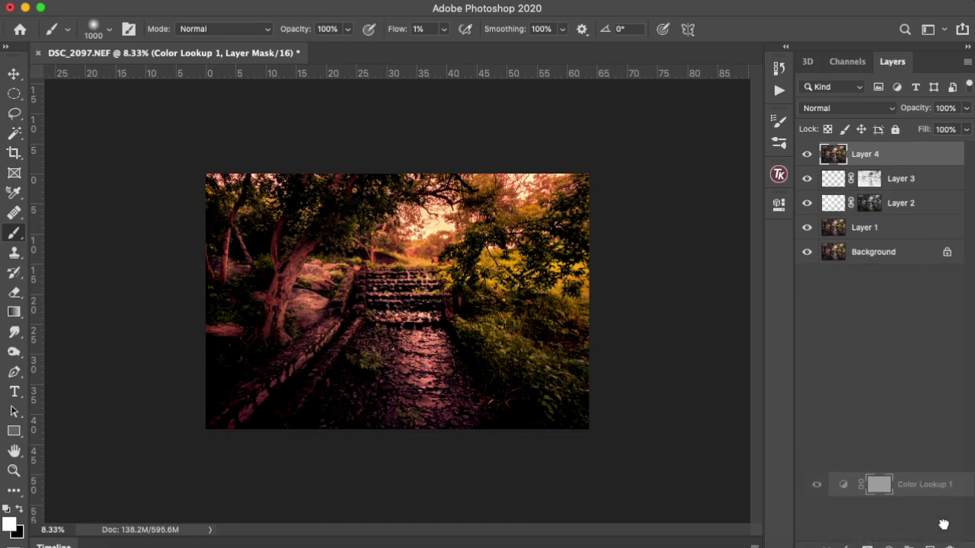
Load the RGB channel's luminosity as a selection and add a Color Lookup adjustment layer masked by it above Layer 4.
{"action": "left_click", "coordinate": [859, 63]}
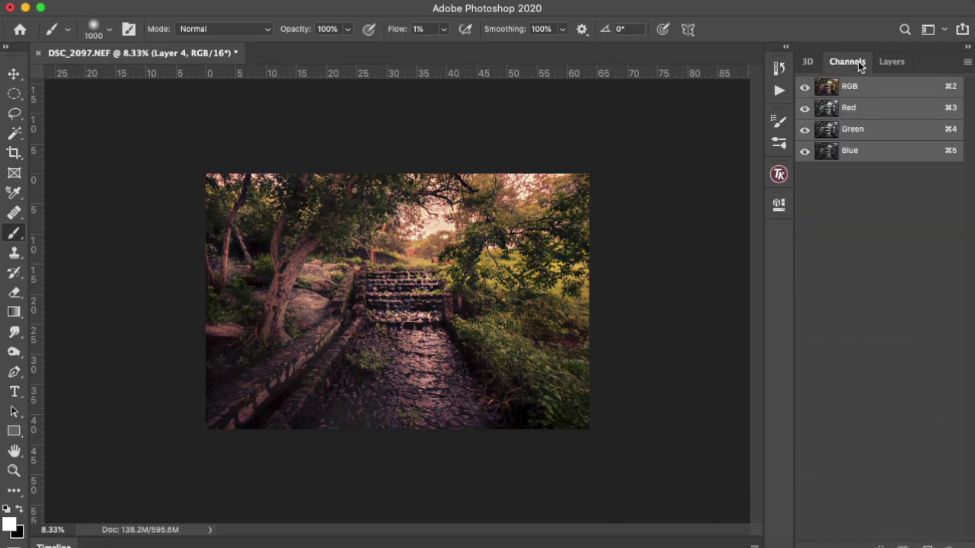
{"action": "left_click", "coordinate": [827, 88], "text": "super"}
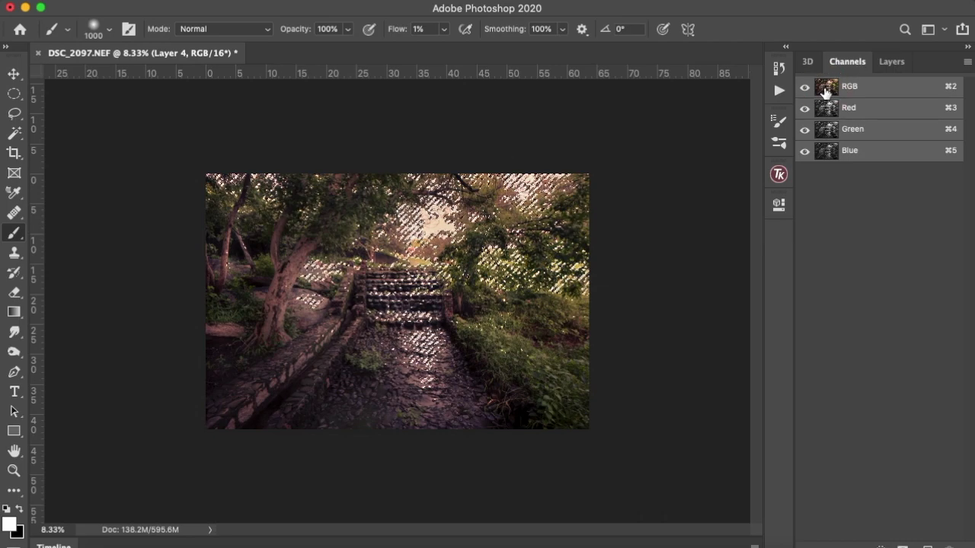
{"action": "left_click", "coordinate": [898, 62]}
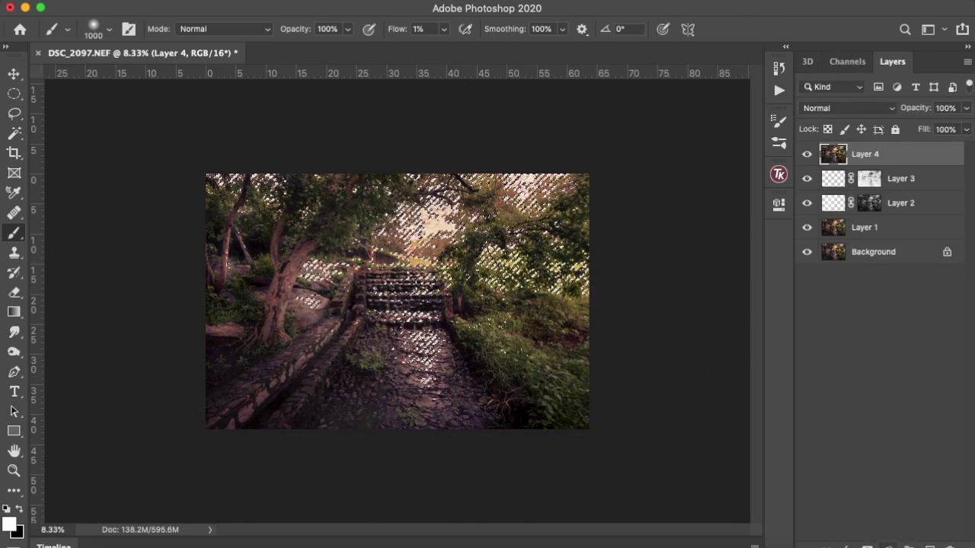
{"action": "left_click", "coordinate": [888, 547]}
{"action": "left_click", "coordinate": [874, 444]}
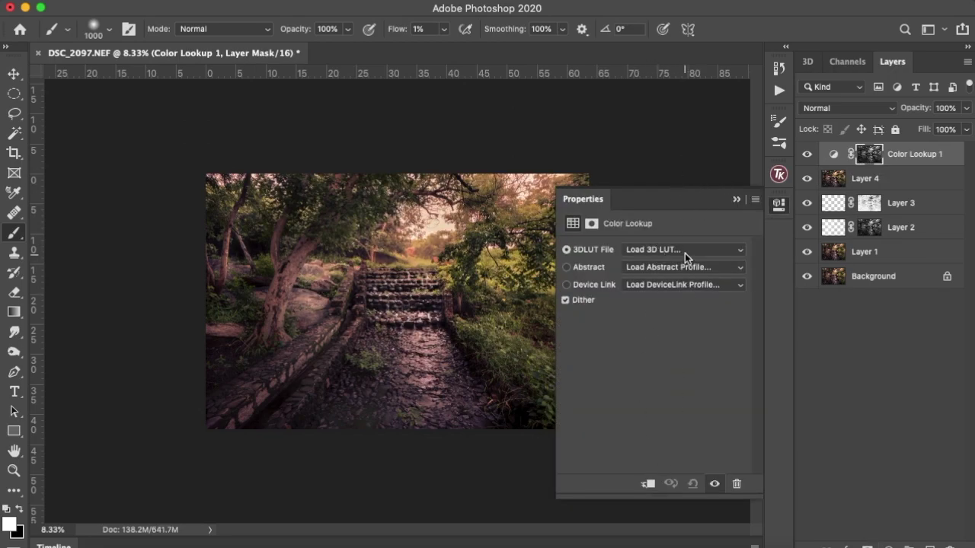
Apply the Crisp_Warm.look 3D LUT to the masked Color Lookup layer and put its settings away.
{"action": "left_click", "coordinate": [685, 251]}
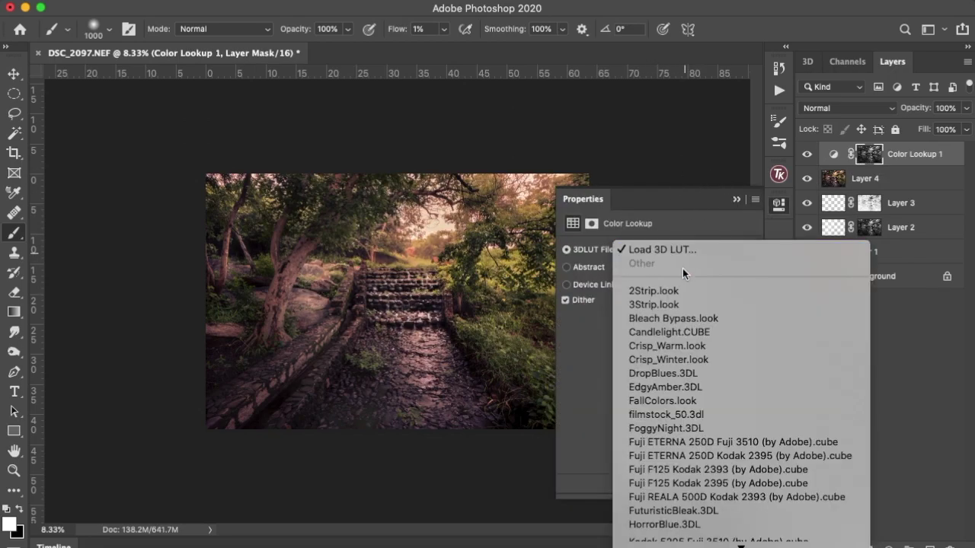
{"action": "left_click", "coordinate": [697, 347]}
{"action": "left_click", "coordinate": [734, 201]}
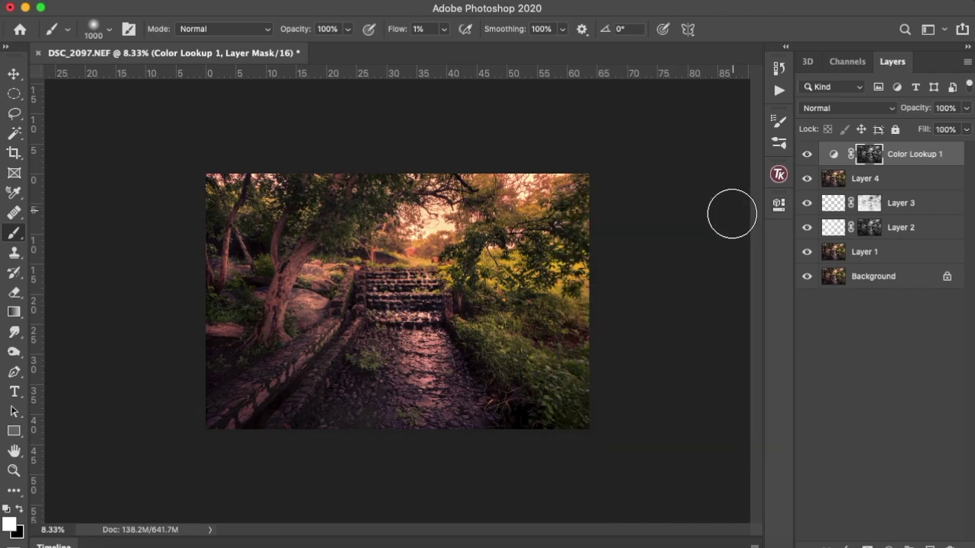
Lower the Color Lookup layer's opacity to 70% and compare the photo with that layer hidden and shown.
{"action": "left_click", "coordinate": [808, 154]}
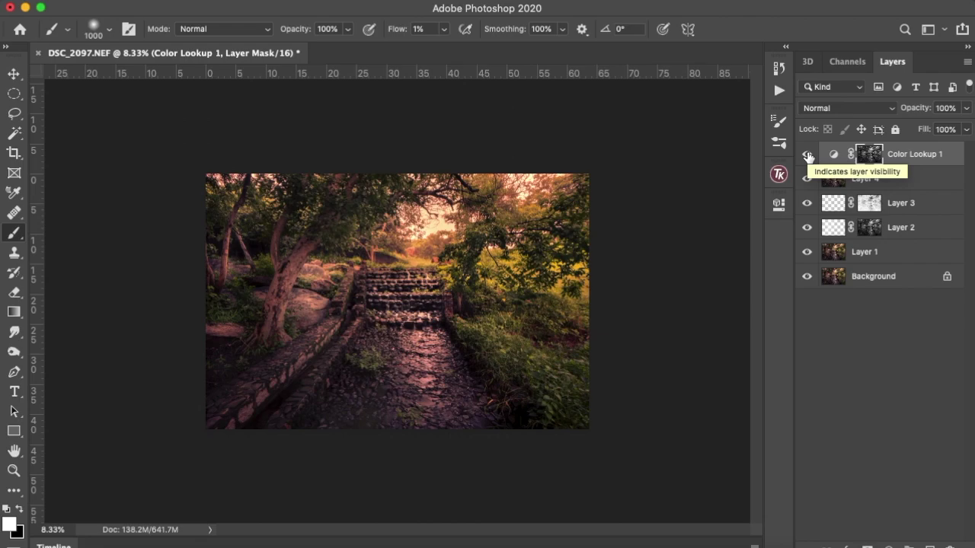
{"action": "left_click", "coordinate": [966, 110]}
{"action": "left_click_drag", "start_coordinate": [965, 129], "coordinate": [944, 129]}
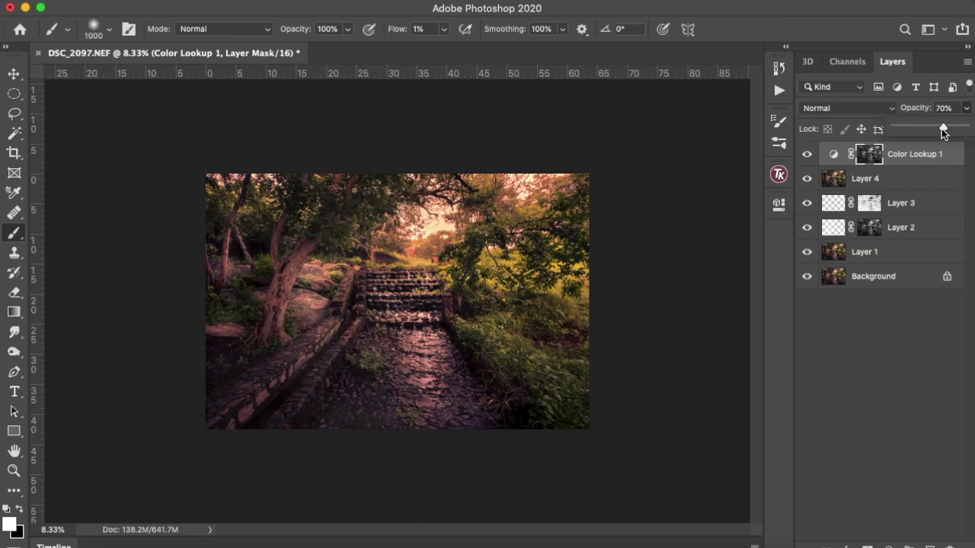
{"action": "left_click", "coordinate": [805, 155]}
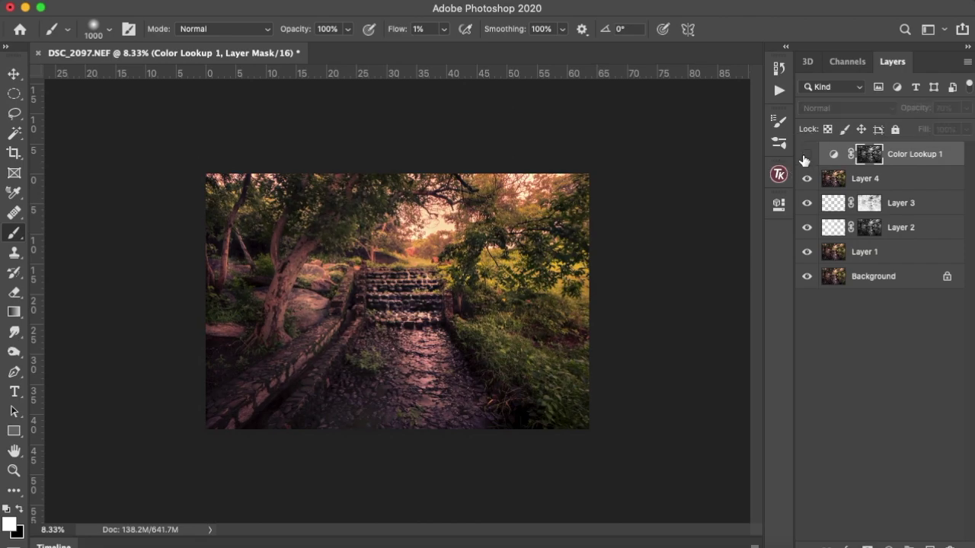
{"action": "left_click", "coordinate": [805, 156]}
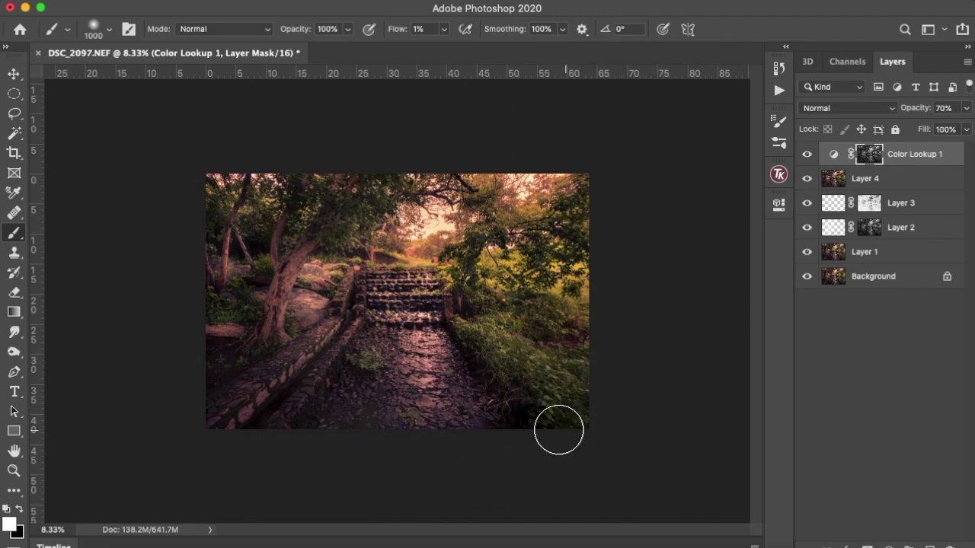
Add a Selective Color adjustment layer directly above Layer 4 and set magenta to -97% for its Greens.
{"action": "key", "text": "alt+["}
{"action": "left_click", "coordinate": [889, 546]}
{"action": "left_click", "coordinate": [895, 524]}
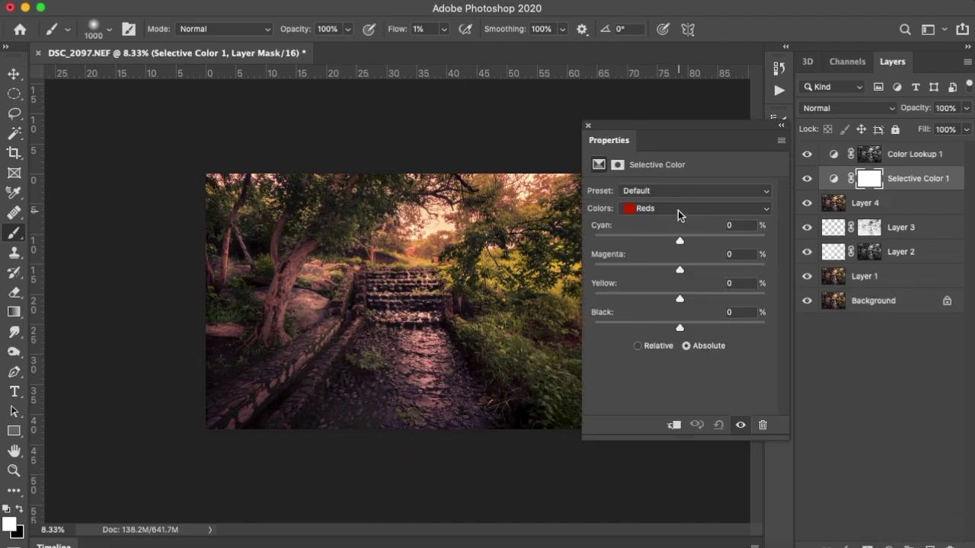
{"action": "left_click", "coordinate": [680, 215]}
{"action": "left_click", "coordinate": [678, 229]}
{"action": "left_click_drag", "start_coordinate": [680, 140], "coordinate": [729, 126]}
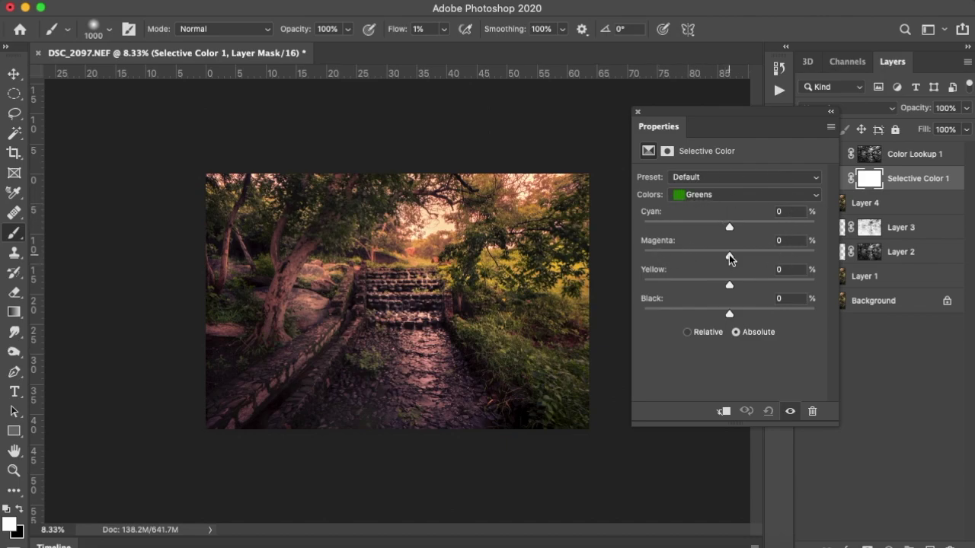
{"action": "left_click_drag", "start_coordinate": [731, 262], "coordinate": [658, 257]}
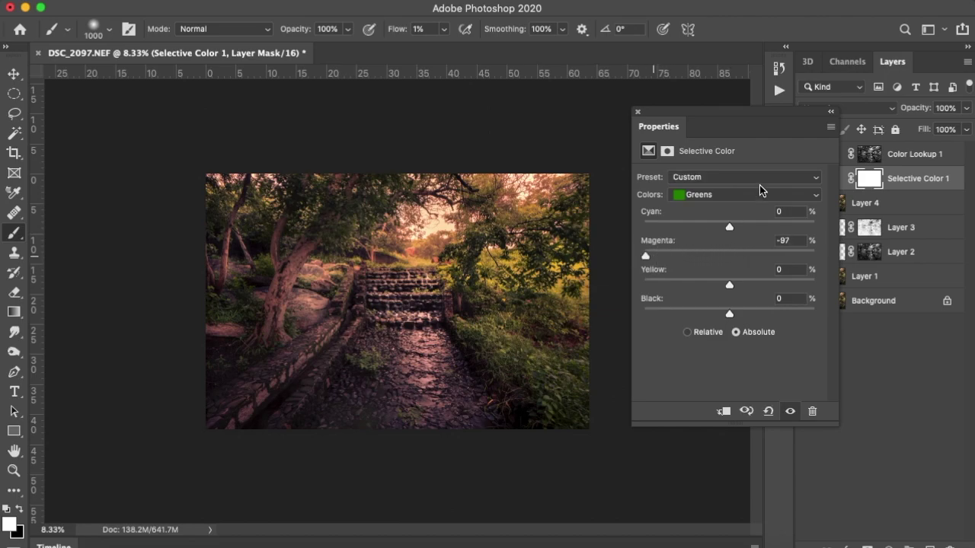
Set magenta to -100% for the Magentas in the Selective Color adjustment.
{"action": "left_click", "coordinate": [727, 192]}
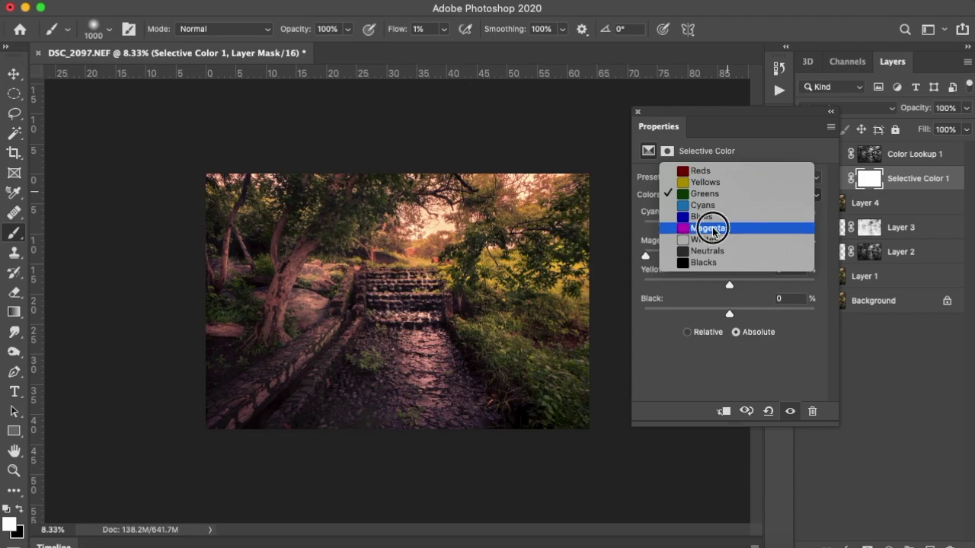
{"action": "left_click", "coordinate": [712, 228]}
{"action": "left_click_drag", "start_coordinate": [731, 259], "coordinate": [645, 250]}
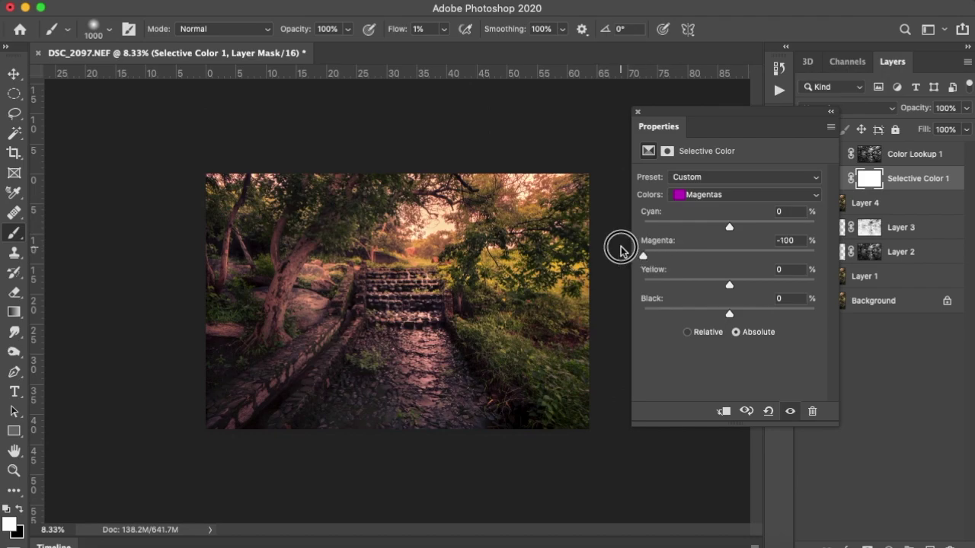
Set yellow to +13% for the Selective Color's Yellows and compare the photo with that adjustment hidden and shown.
{"action": "left_click", "coordinate": [735, 194]}
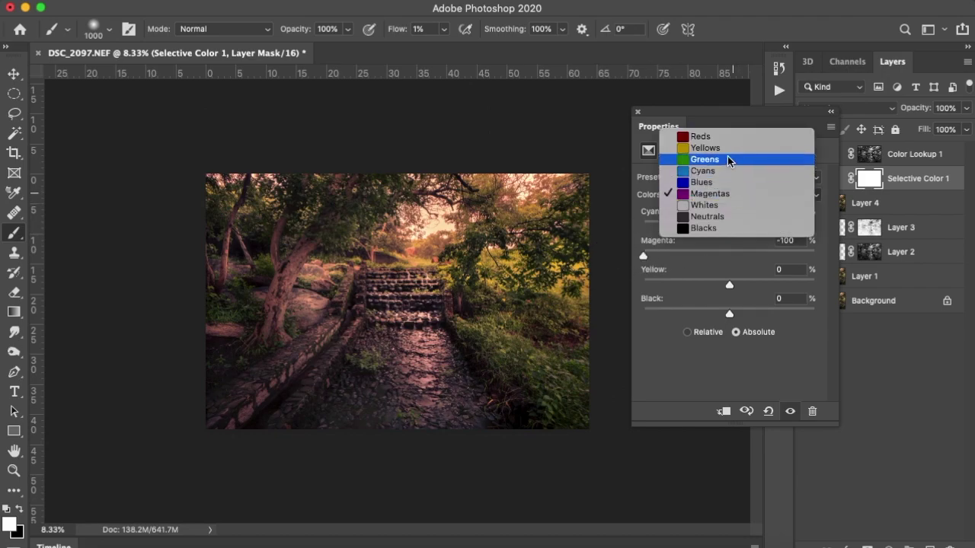
{"action": "left_click", "coordinate": [725, 160]}
{"action": "left_click", "coordinate": [719, 193]}
{"action": "left_click", "coordinate": [715, 172]}
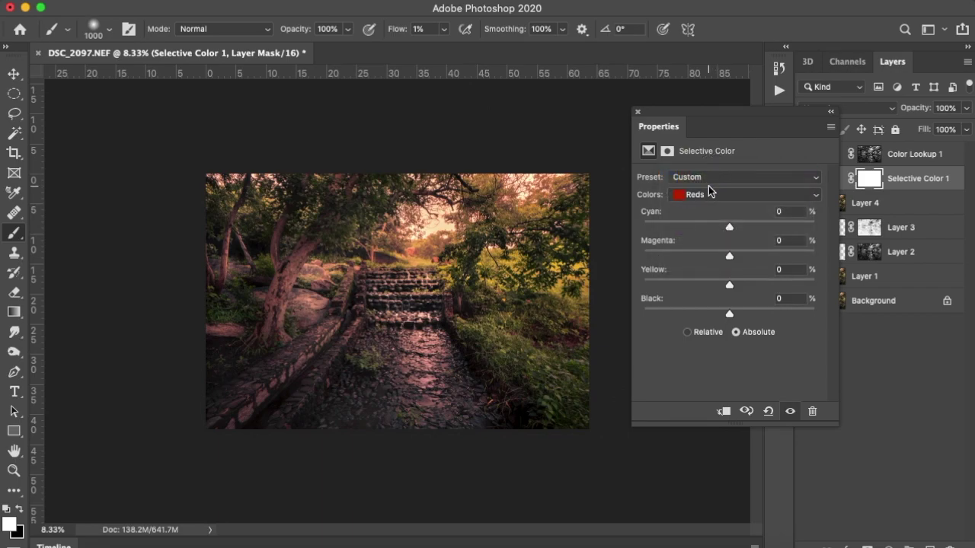
{"action": "left_click", "coordinate": [710, 196]}
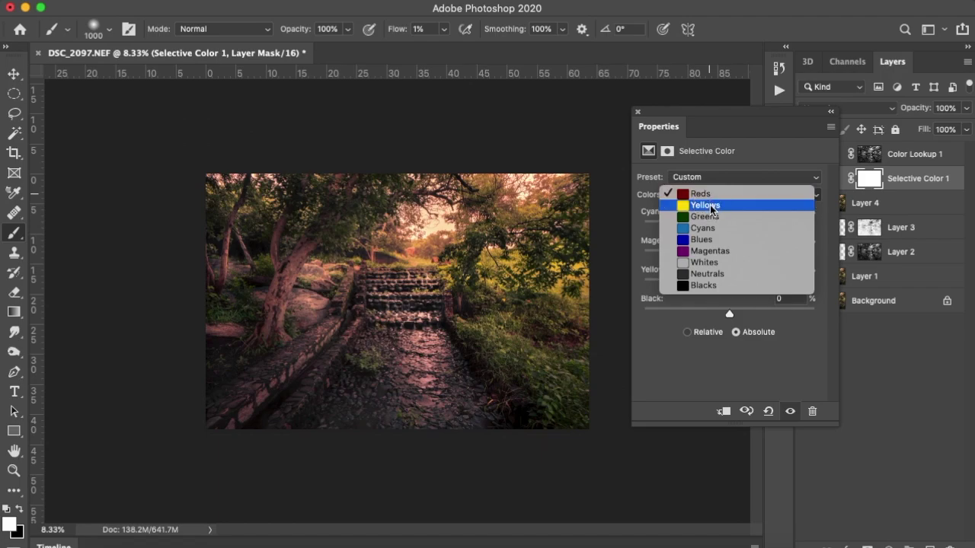
{"action": "left_click", "coordinate": [710, 206]}
{"action": "mouse_move", "coordinate": [729, 283]}
{"action": "left_mouse_down"}
{"action": "mouse_move", "coordinate": [703, 278]}
{"action": "mouse_move", "coordinate": [752, 290]}
{"action": "mouse_move", "coordinate": [739, 285]}
{"action": "left_mouse_up"}
{"action": "left_click", "coordinate": [638, 112]}
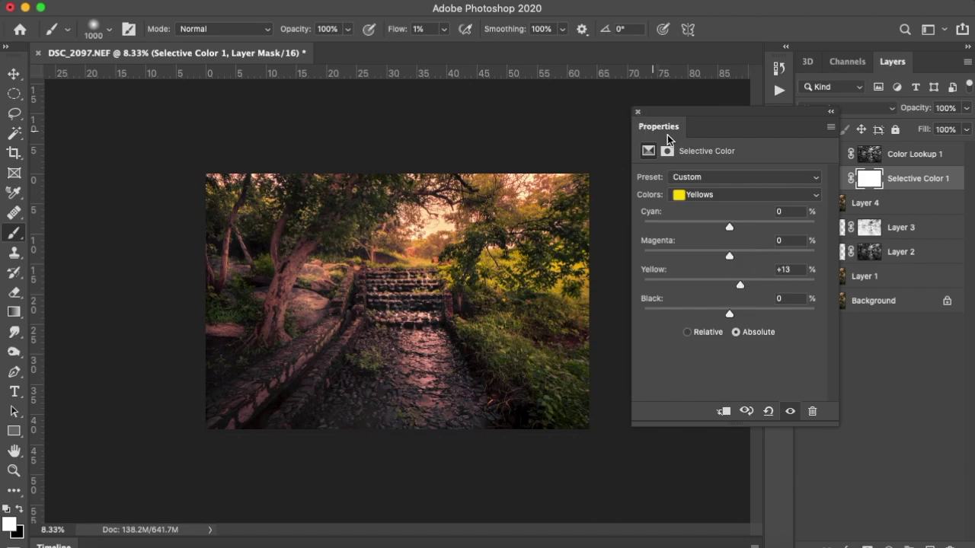
{"action": "left_click", "coordinate": [807, 179]}
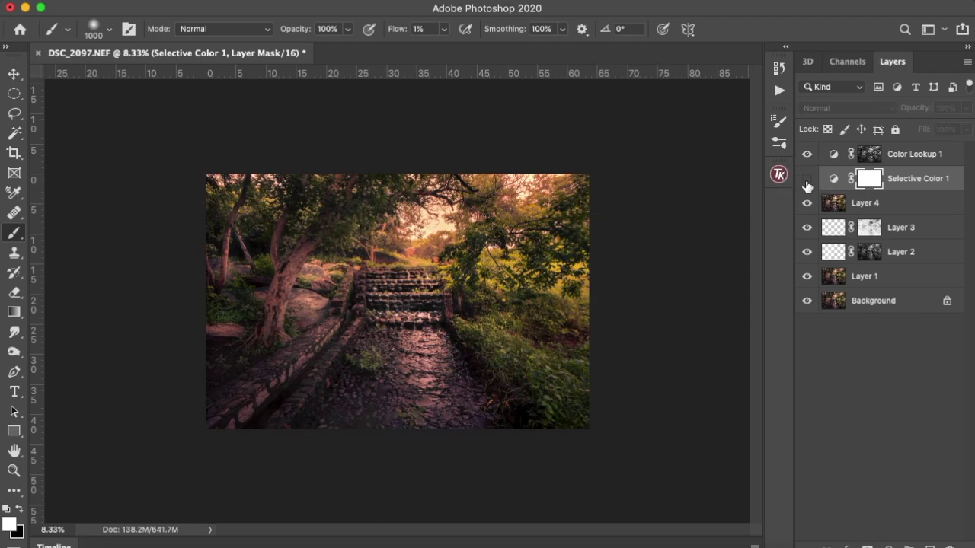
{"action": "left_click", "coordinate": [806, 181]}
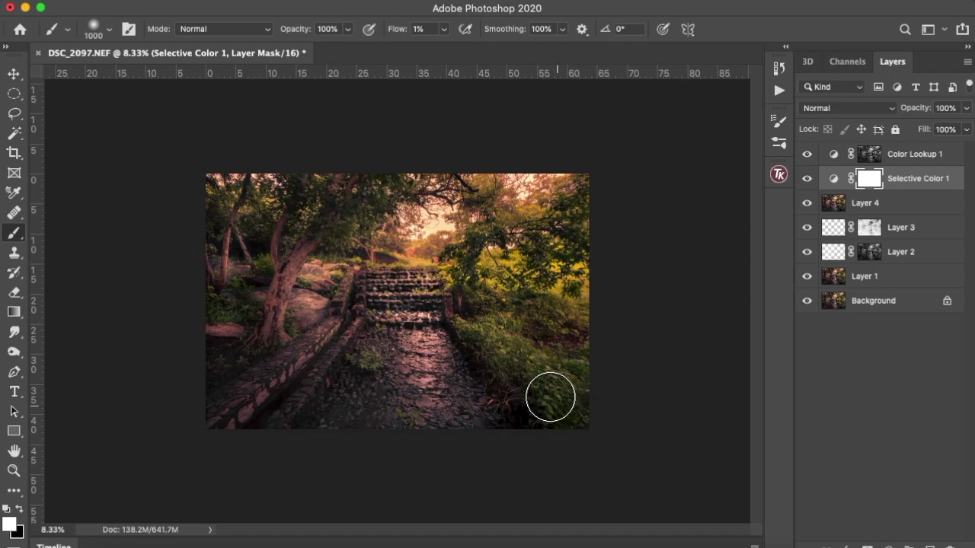
Raise magenta to a positive value for the Magentas in the Selective Color adjustment and compare the photo with it hidden and shown.
{"action": "double_click", "coordinate": [832, 181]}
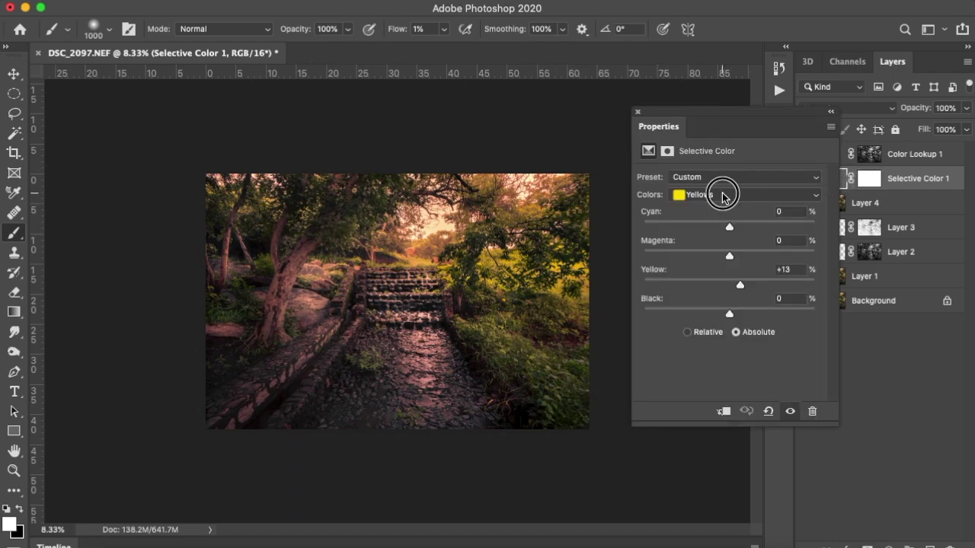
{"action": "left_click", "coordinate": [724, 193]}
{"action": "left_click", "coordinate": [722, 241]}
{"action": "left_click_drag", "start_coordinate": [647, 255], "coordinate": [750, 255]}
{"action": "left_click", "coordinate": [638, 111]}
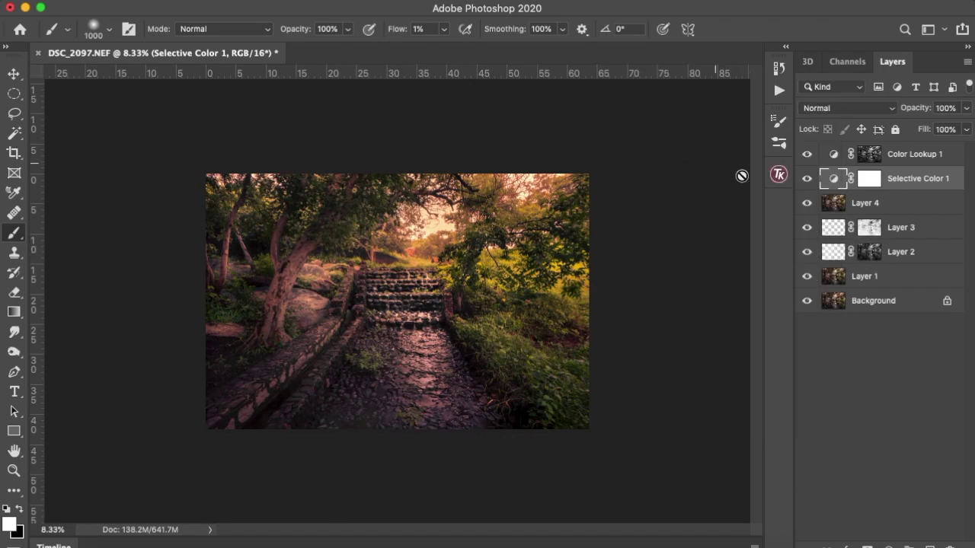
{"action": "left_click", "coordinate": [807, 179]}
{"action": "left_click", "coordinate": [807, 179]}
Stamp all visible layers into a new layer above the Color Lookup adjustment and duplicate that merged layer twice.
{"action": "left_click", "coordinate": [935, 155]}
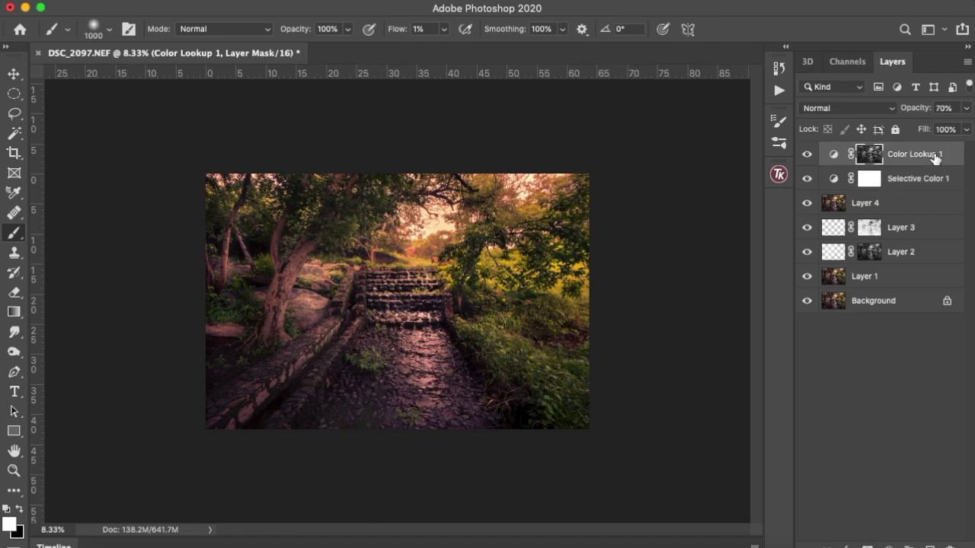
{"action": "left_click_drag", "start_coordinate": [936, 157], "coordinate": [936, 154]}
{"action": "key", "text": "alt+shift+super+e"}
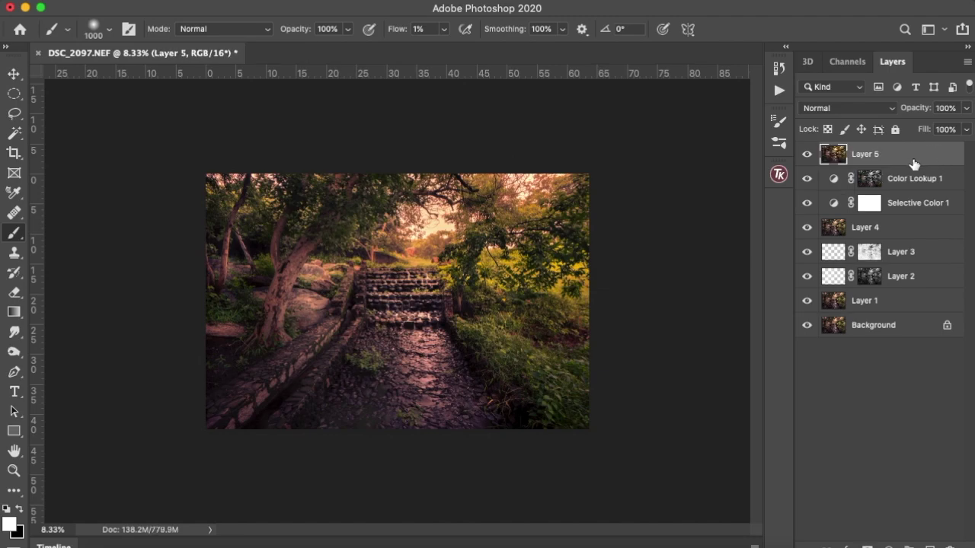
{"action": "key", "text": "super+j"}
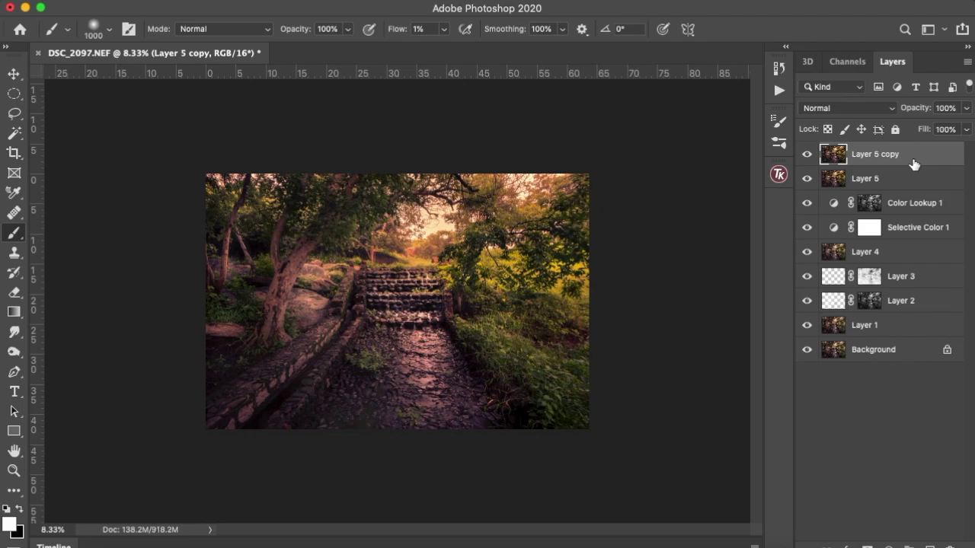
{"action": "key", "text": "super+j"}
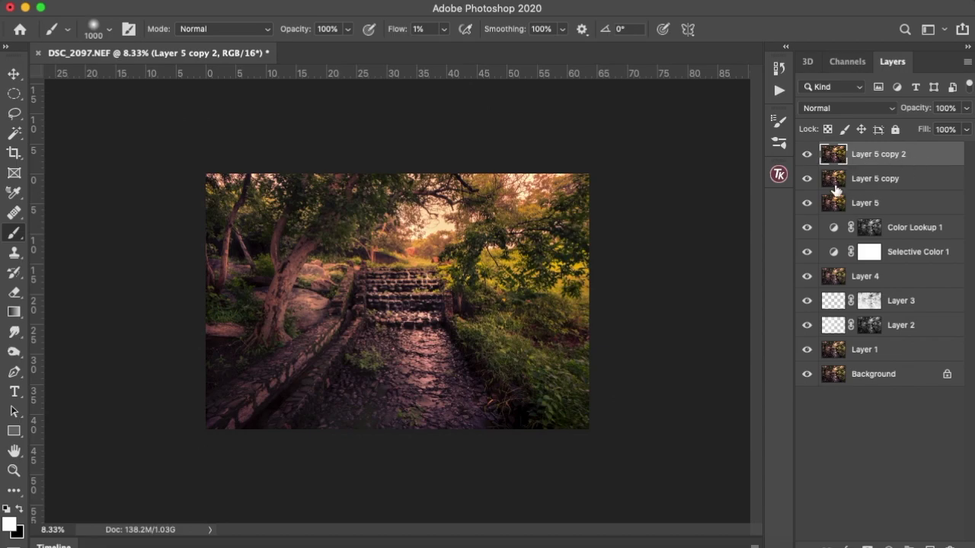
Hide the topmost merged copy and apply a Gaussian Blur with a 7.0-pixel radius to Layer 5 copy.
{"action": "left_click", "coordinate": [808, 155]}
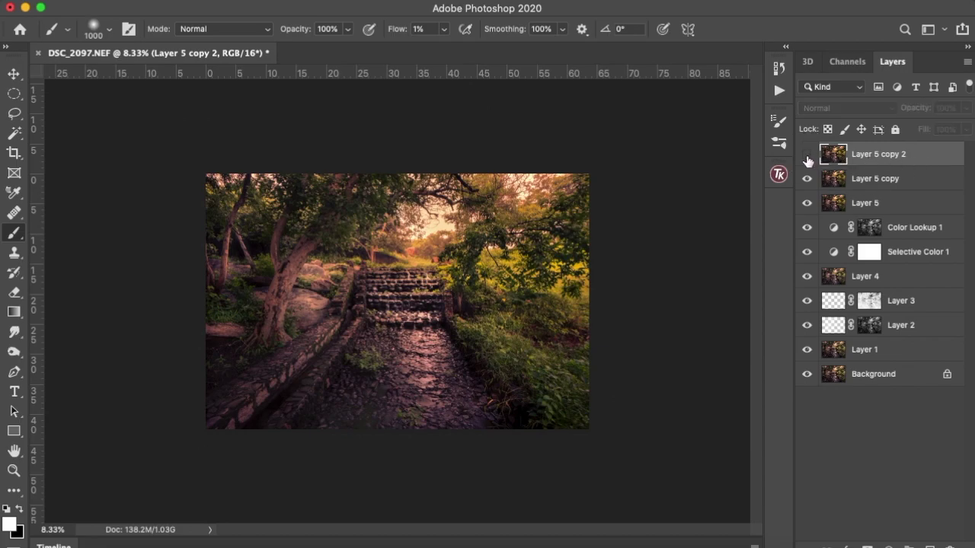
{"action": "left_click", "coordinate": [896, 183]}
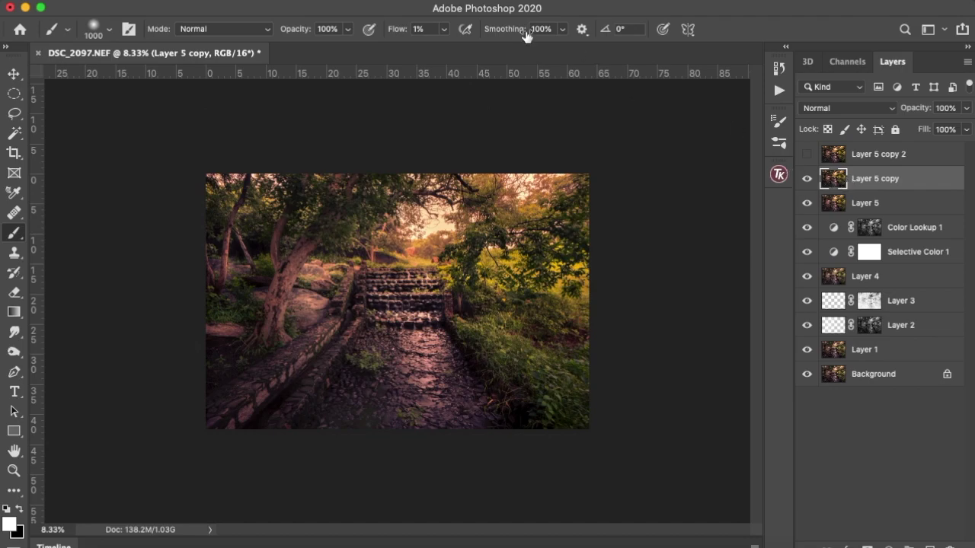
{"action": "left_click", "coordinate": [361, 1]}
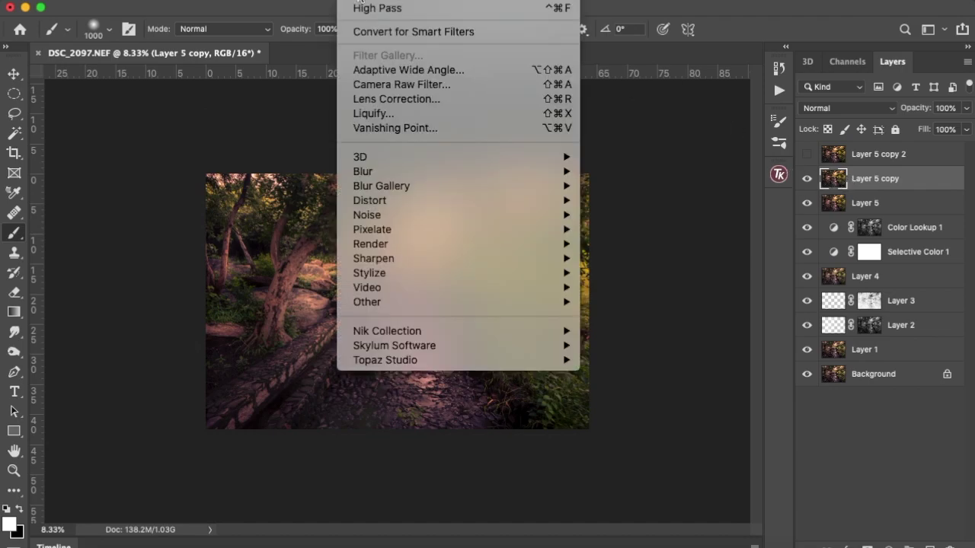
{"action": "mouse_move", "coordinate": [389, 173]}
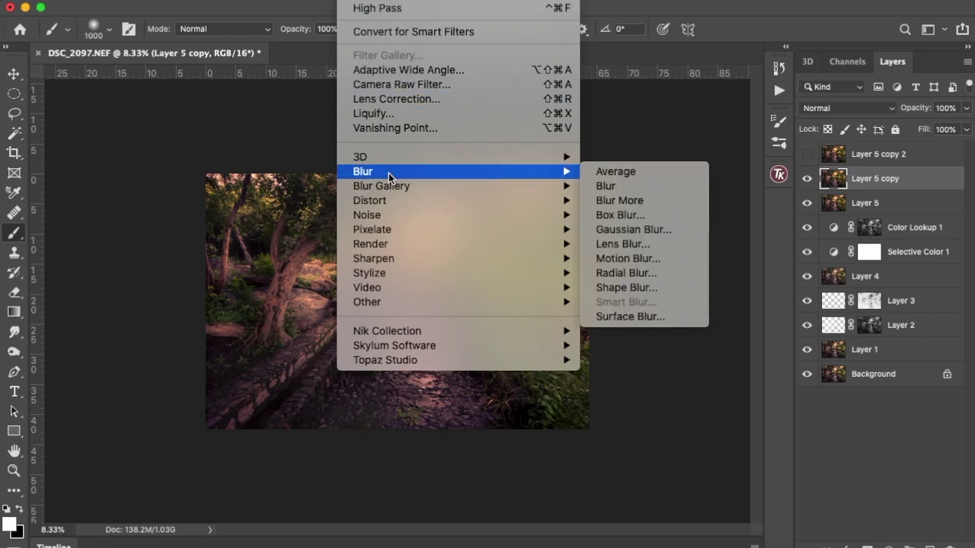
{"action": "left_click", "coordinate": [621, 231]}
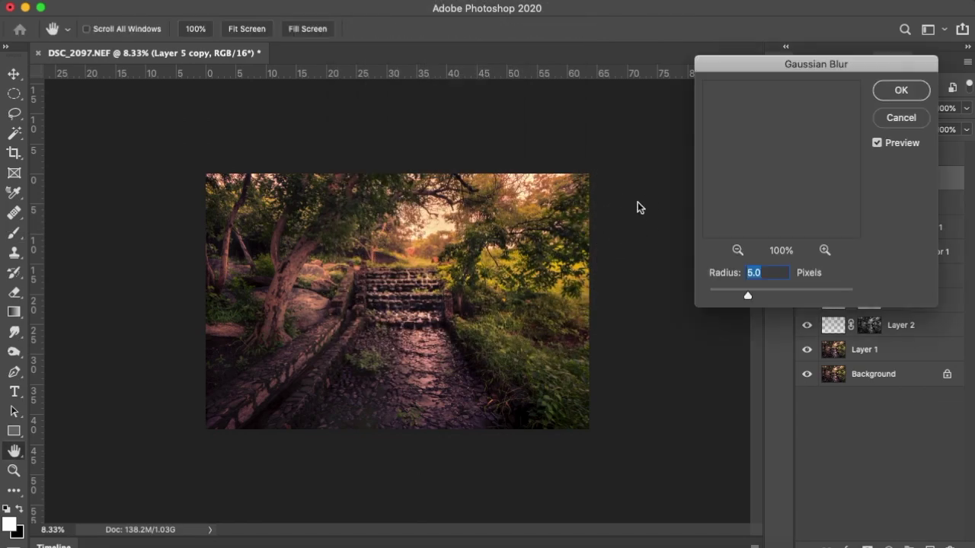
{"action": "left_click_drag", "start_coordinate": [745, 297], "coordinate": [756, 304]}
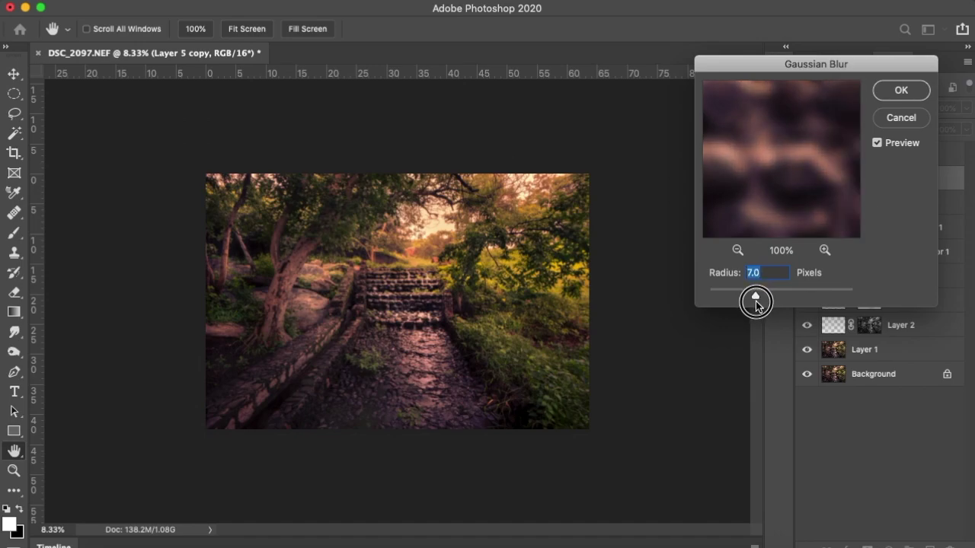
{"action": "left_click", "coordinate": [905, 91]}
{"action": "key", "text": "b"}
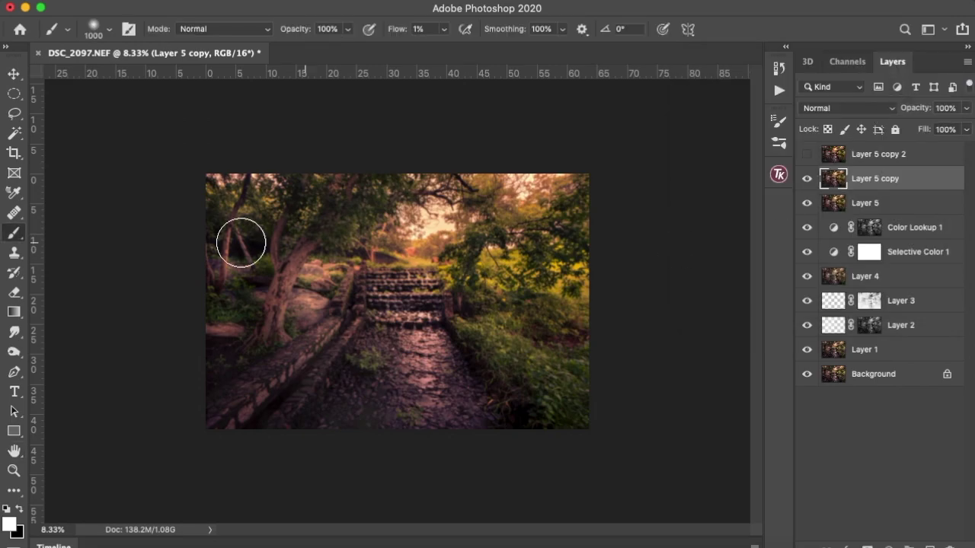
Mask the blurred Layer 5 copy with Layer 2's luminosity mask and compare the photo with that layer hidden and shown.
{"action": "left_click_drag", "start_coordinate": [495, 342], "coordinate": [496, 343]}
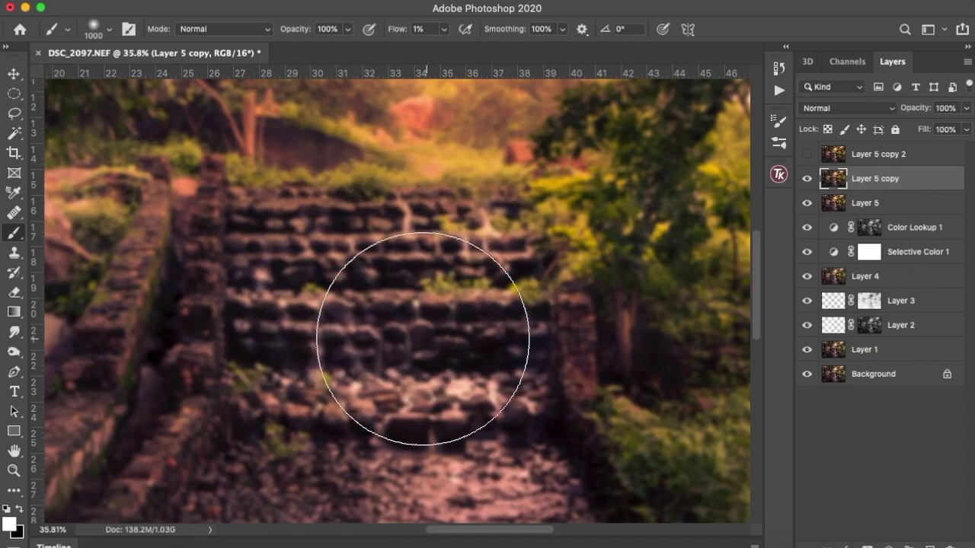
{"action": "right_click", "coordinate": [403, 329], "text": "super"}
{"action": "left_click", "coordinate": [403, 328]}
{"action": "key", "text": "super+f"}
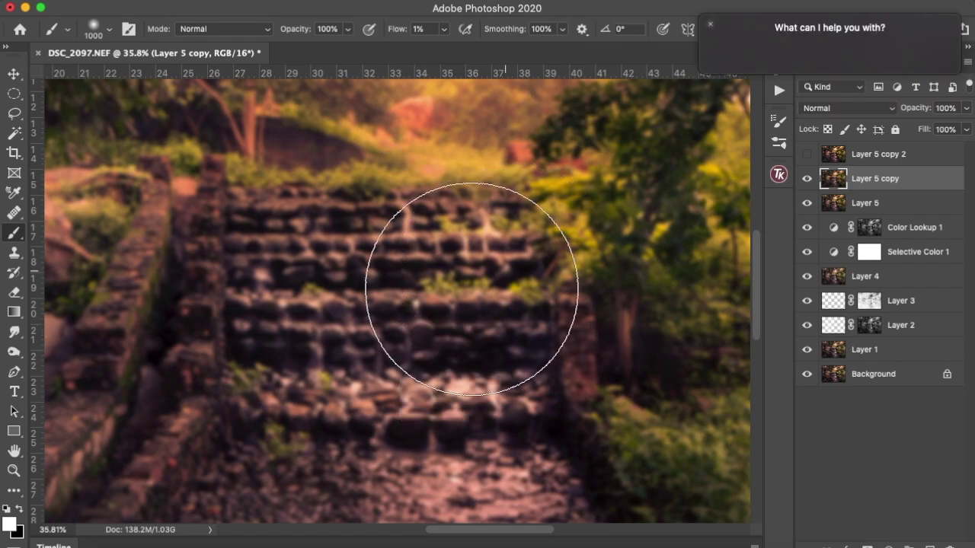
{"action": "right_click", "coordinate": [474, 289]}
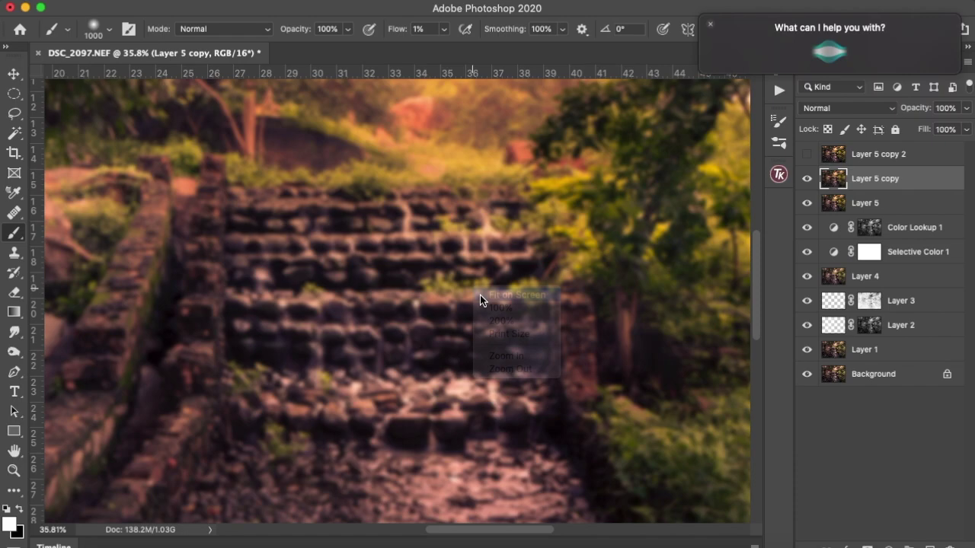
{"action": "left_click", "coordinate": [480, 295]}
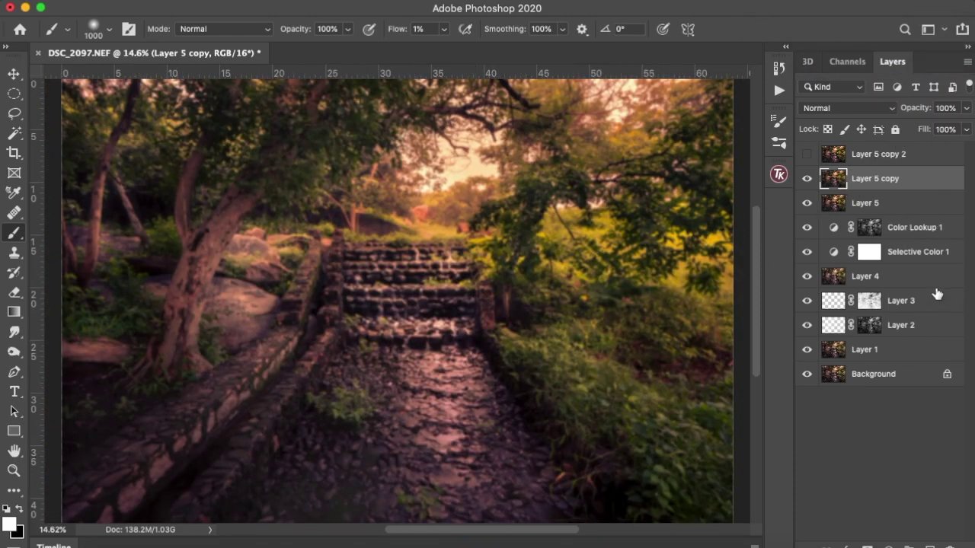
{"action": "left_click", "coordinate": [869, 326], "text": "super"}
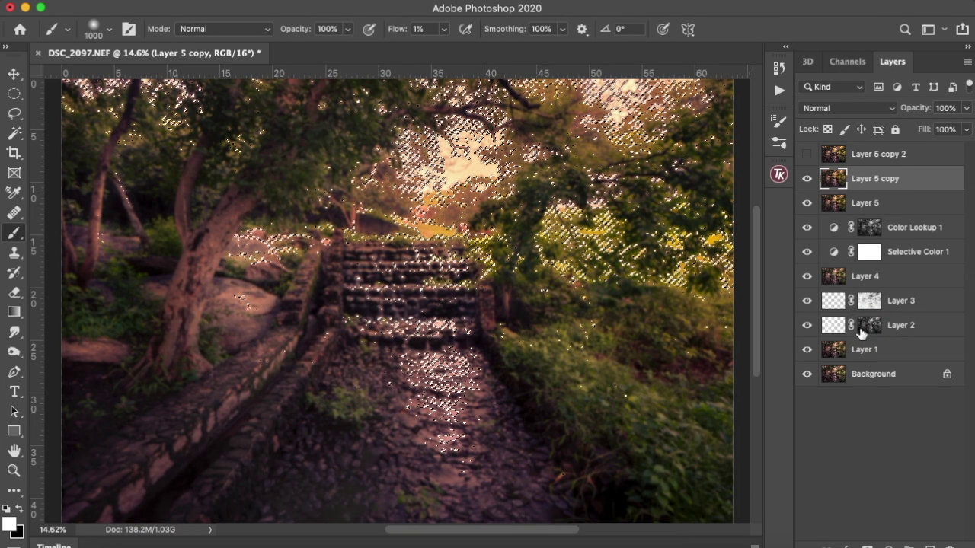
{"action": "left_click", "coordinate": [868, 547]}
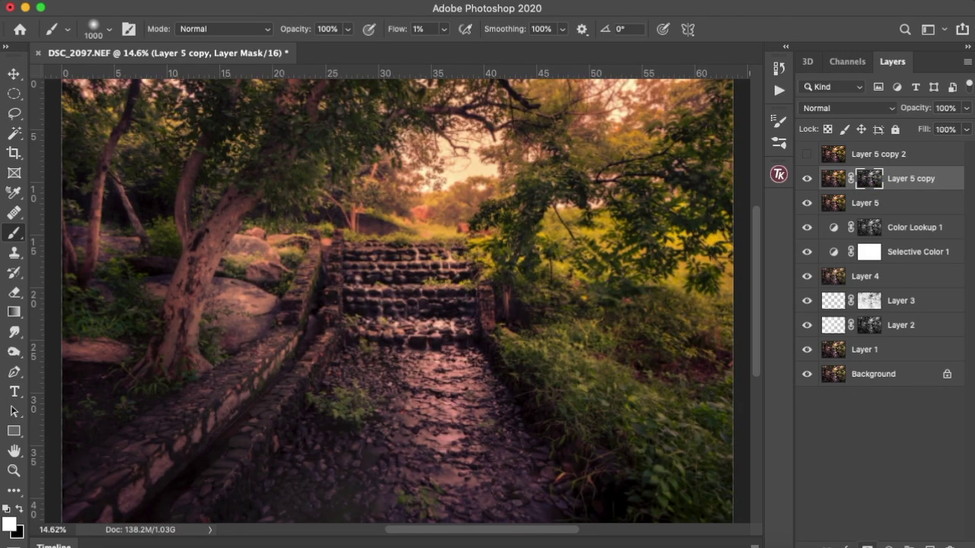
{"action": "left_click", "coordinate": [805, 179]}
{"action": "left_click", "coordinate": [806, 180]}
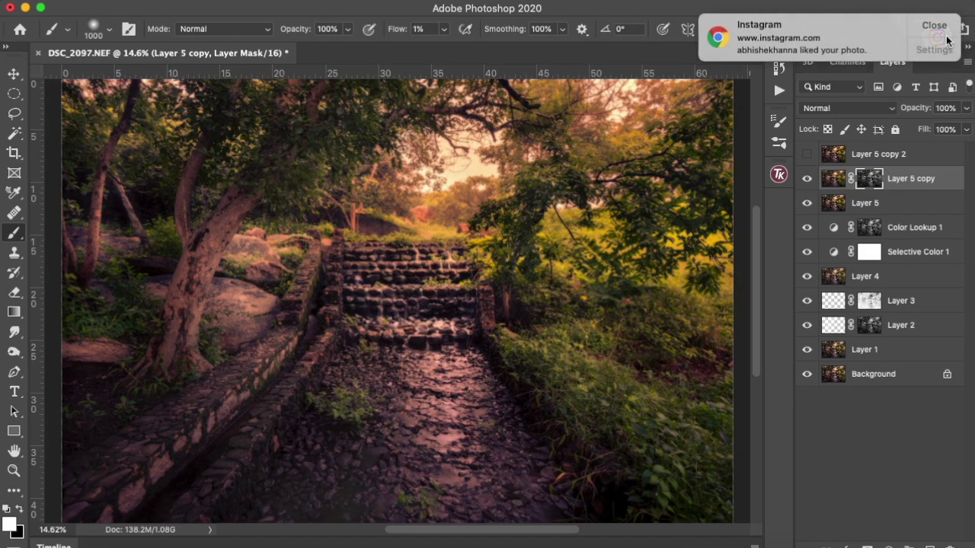
Lower the blurred layer's opacity to 61% and compare the photo with that layer hidden and shown.
{"action": "left_click", "coordinate": [942, 29]}
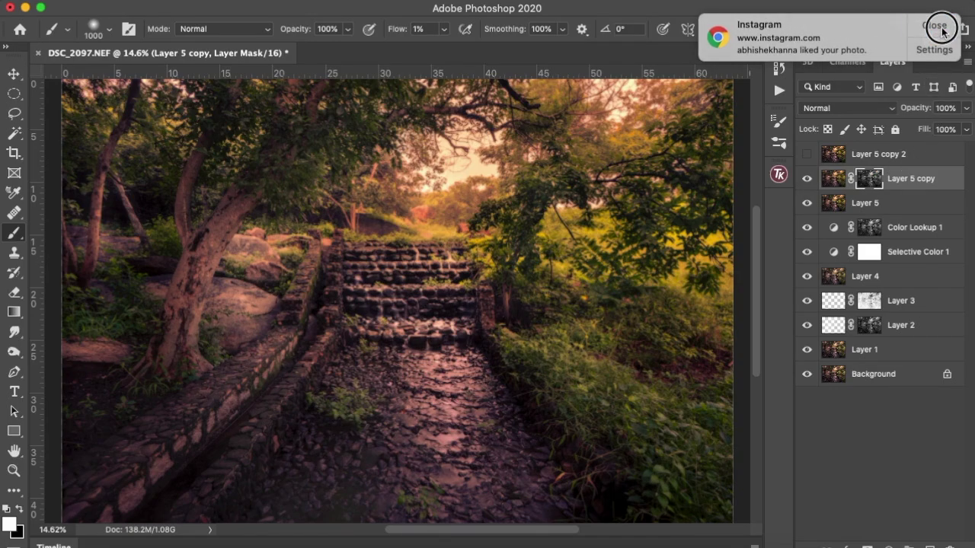
{"action": "left_click", "coordinate": [964, 108]}
{"action": "left_click_drag", "start_coordinate": [964, 128], "coordinate": [939, 128]}
{"action": "left_click", "coordinate": [938, 126]}
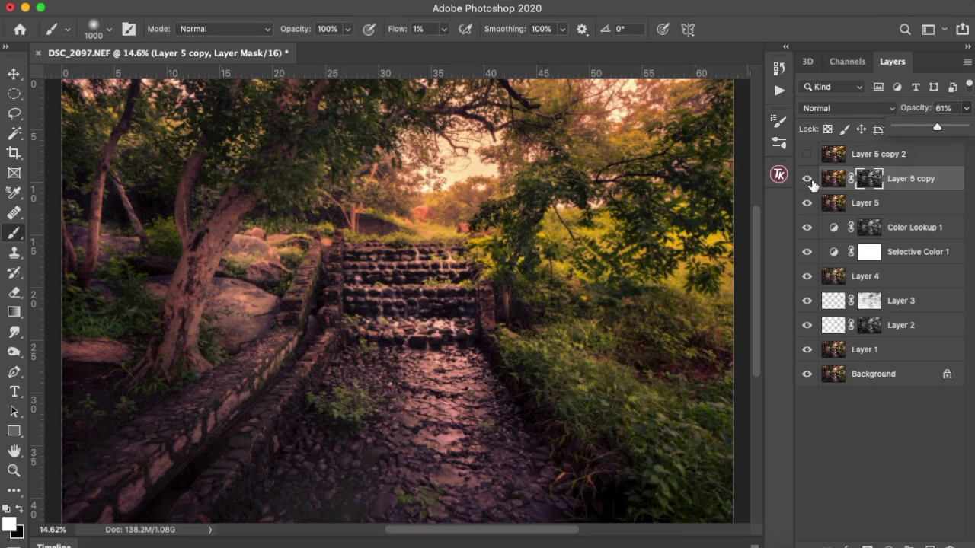
{"action": "left_click", "coordinate": [811, 183]}
{"action": "left_click", "coordinate": [810, 182]}
{"action": "left_click", "coordinate": [810, 183]}
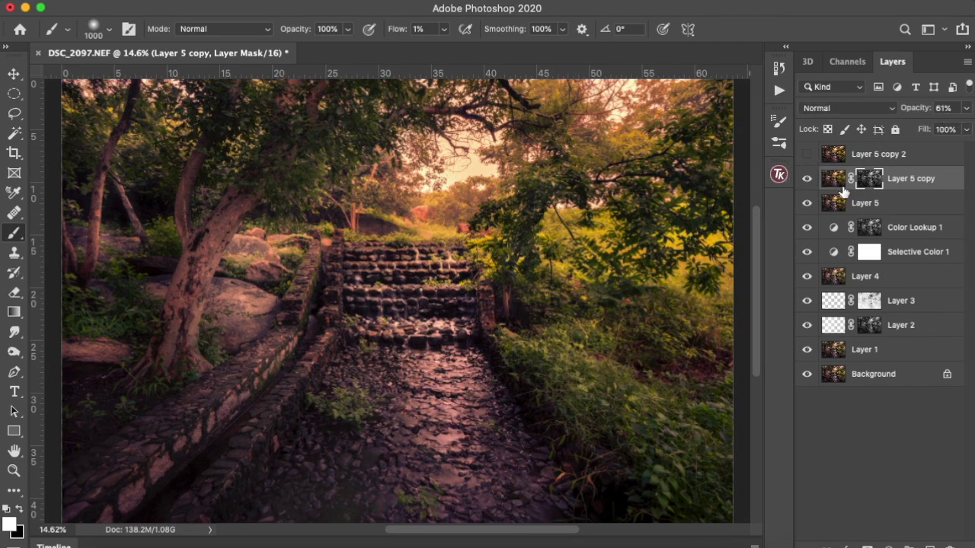
Show Layer 5 copy 2 again and apply a High Pass filter with a 4.2-pixel radius to it.
{"action": "left_click", "coordinate": [873, 161]}
{"action": "left_click", "coordinate": [807, 154]}
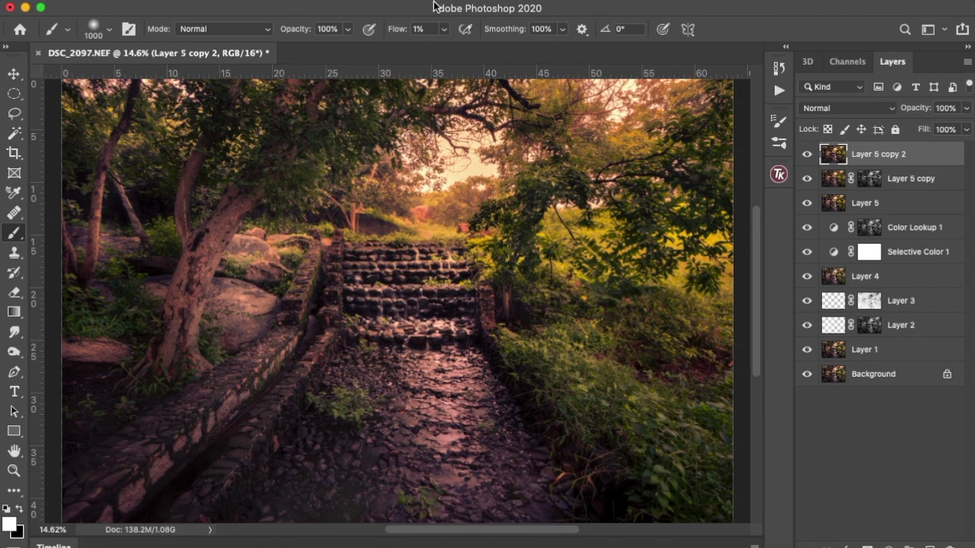
{"action": "left_click", "coordinate": [354, 0]}
{"action": "mouse_move", "coordinate": [386, 215]}
{"action": "mouse_move", "coordinate": [409, 305]}
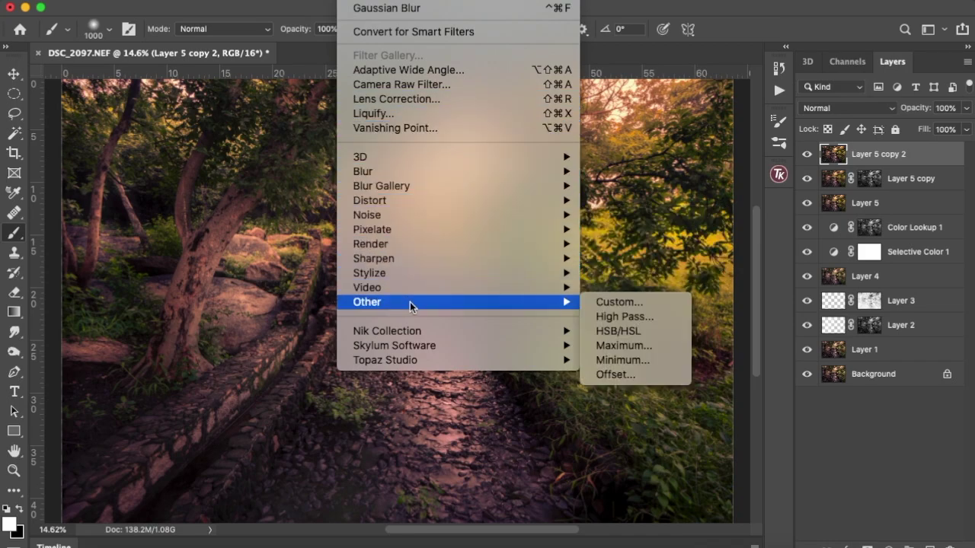
{"action": "left_click", "coordinate": [644, 316]}
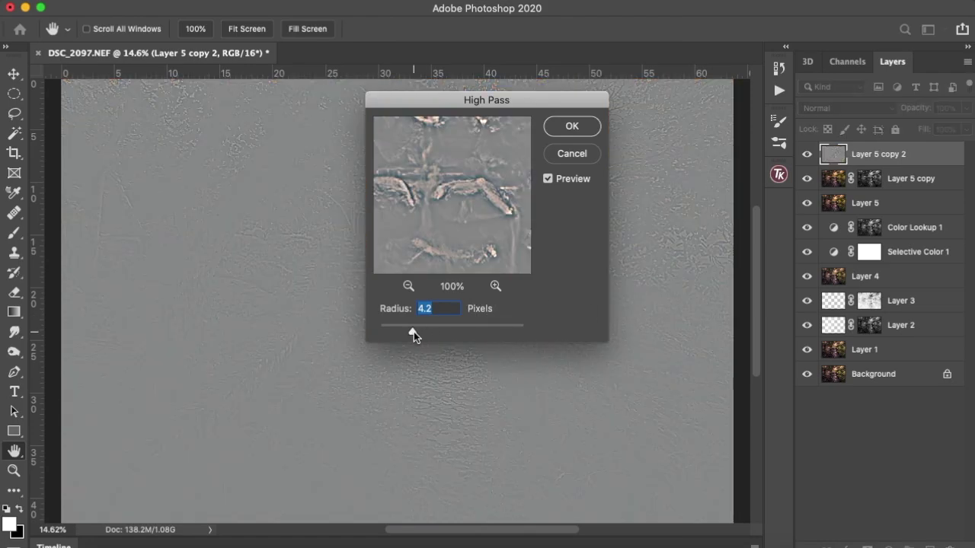
{"action": "left_click", "coordinate": [572, 126]}
{"action": "key", "text": "b"}
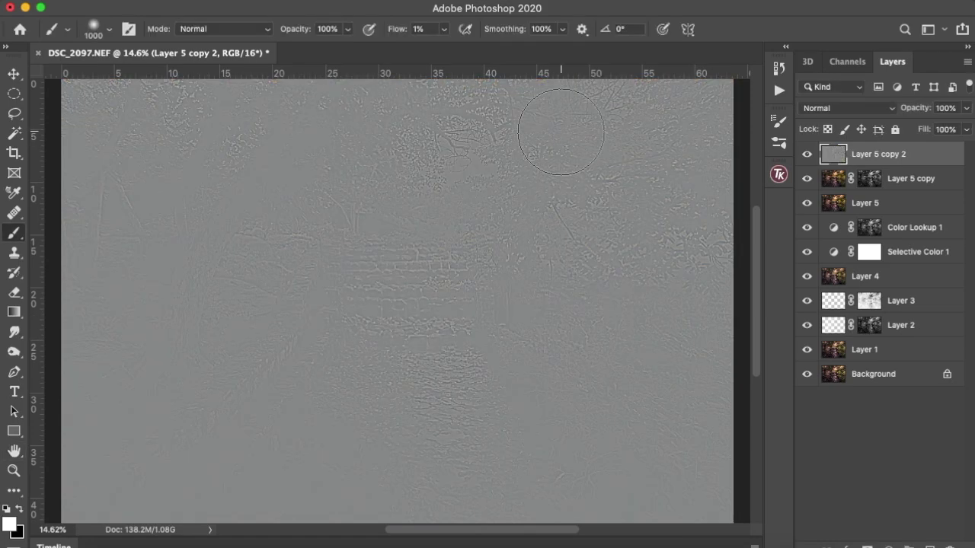
Set the High Pass layer's blend mode to Vivid Light and compare the photo with that layer hidden and shown.
{"action": "left_click", "coordinate": [844, 109]}
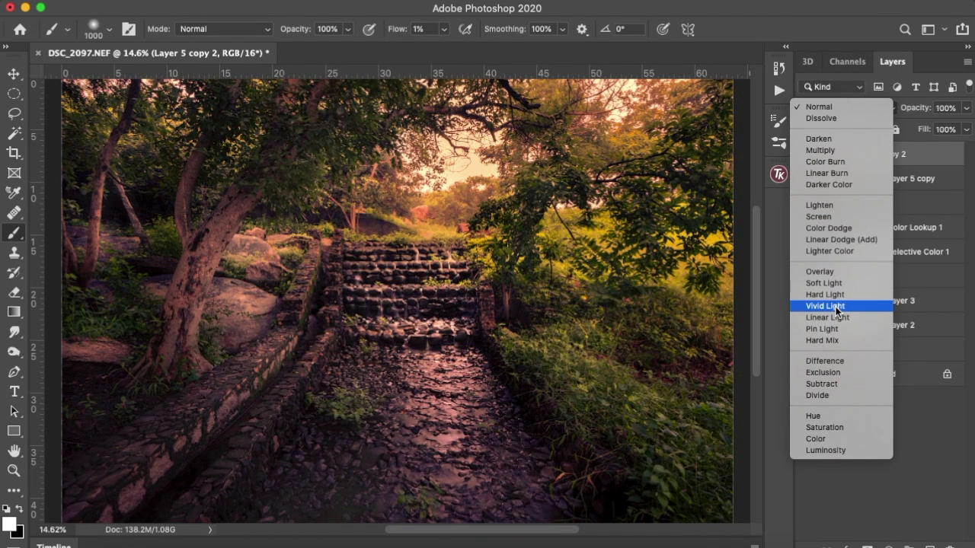
{"action": "left_click", "coordinate": [835, 308]}
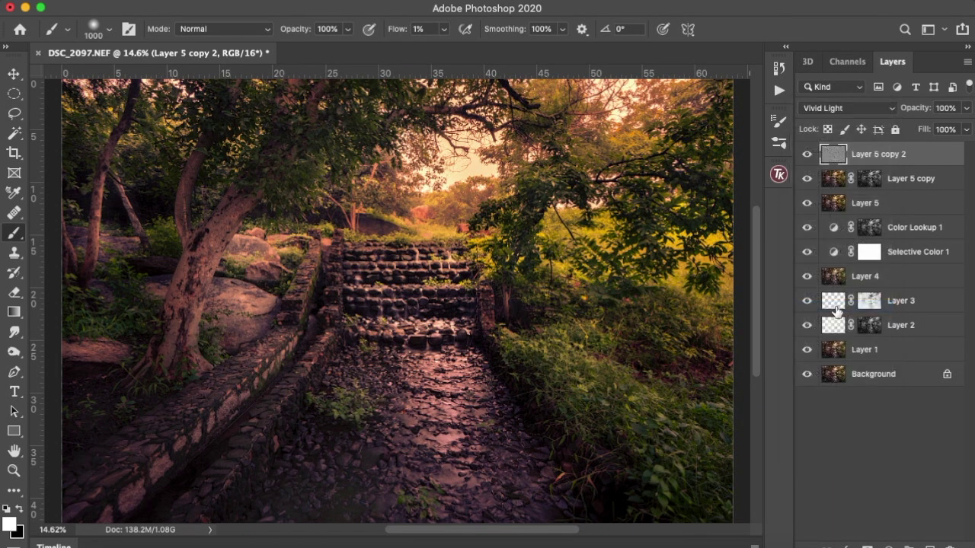
{"action": "left_click", "coordinate": [806, 156]}
{"action": "left_click", "coordinate": [807, 157]}
Mask the High Pass layer with Layer 3's luminosity mask and check the sharpening across the whole photo.
{"action": "left_click", "coordinate": [870, 304], "text": "super"}
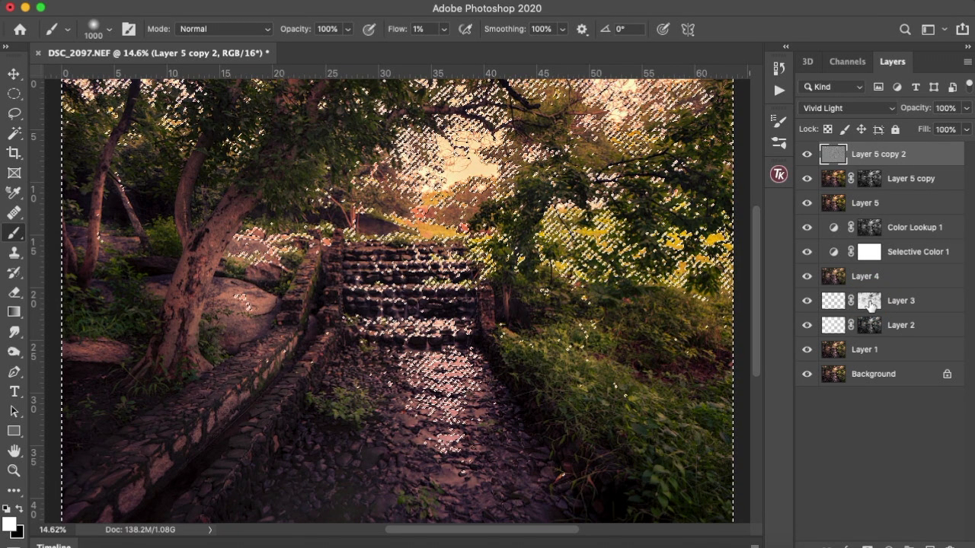
{"action": "left_click", "coordinate": [867, 542]}
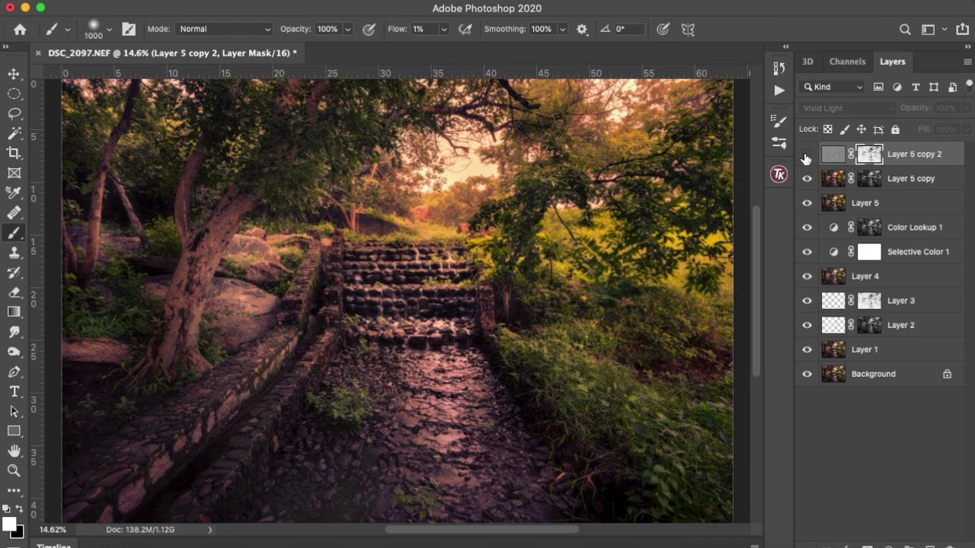
{"action": "right_click", "coordinate": [432, 279]}
{"action": "left_click", "coordinate": [435, 283]}
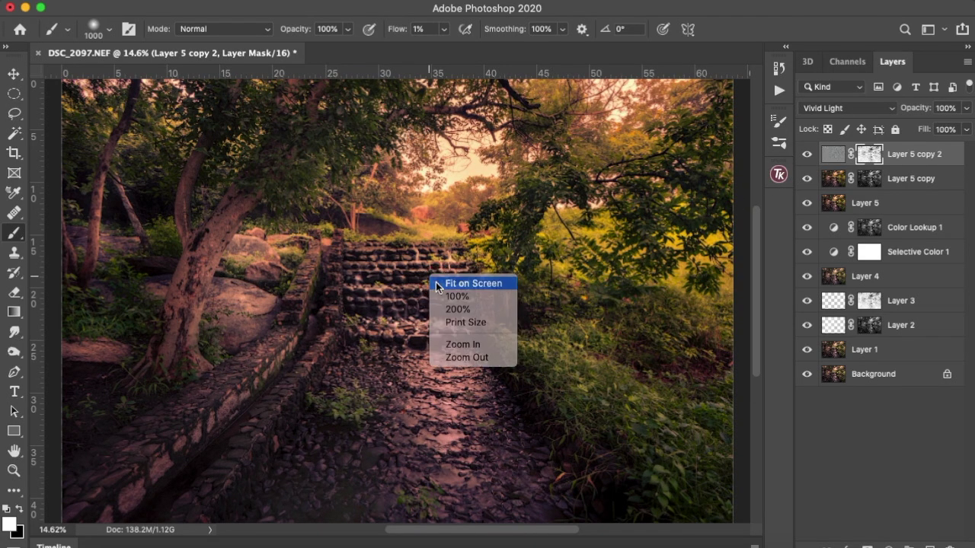
{"action": "key", "text": "super+minus"}
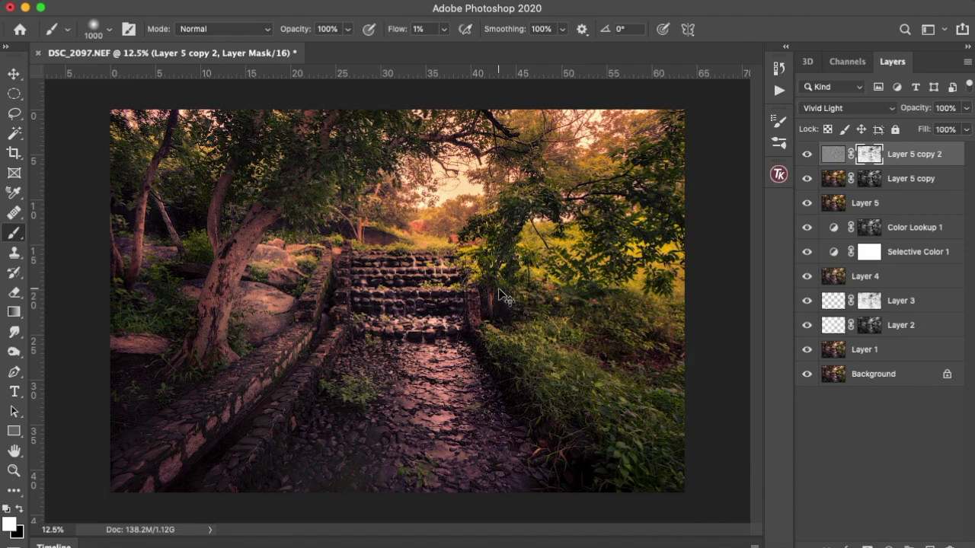
Save the layered photo and switch to Lightroom Classic.
{"action": "key", "text": "super+s"}
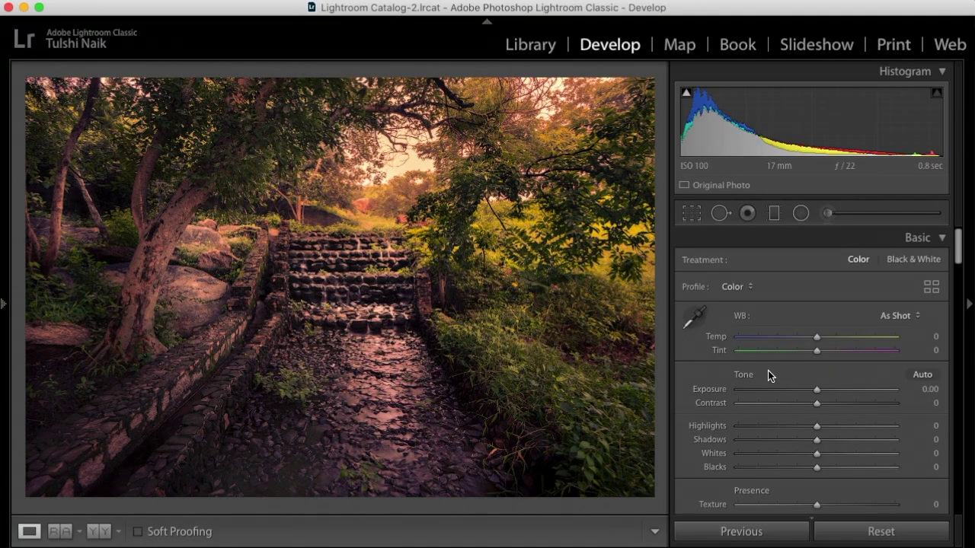
Add a Highlight Priority post-crop vignette with amount −12, midpoint 0, roundness +100, feather 100 and highlights 100.
{"action": "scroll", "coordinate": [768, 370], "scroll_direction": "down", "scroll_amount": 10}
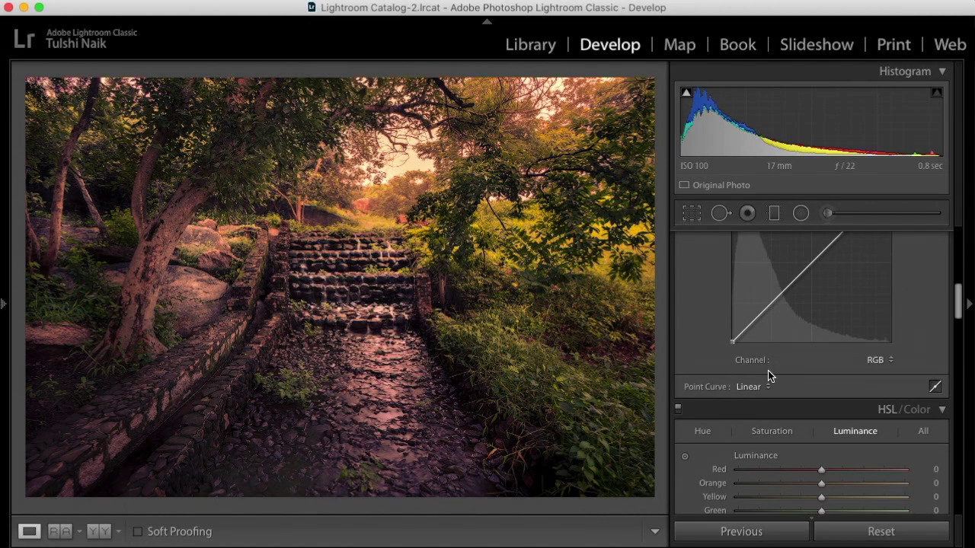
{"action": "scroll", "coordinate": [770, 374], "scroll_direction": "down", "scroll_amount": 1}
{"action": "scroll", "coordinate": [768, 371], "scroll_direction": "down", "scroll_amount": 15}
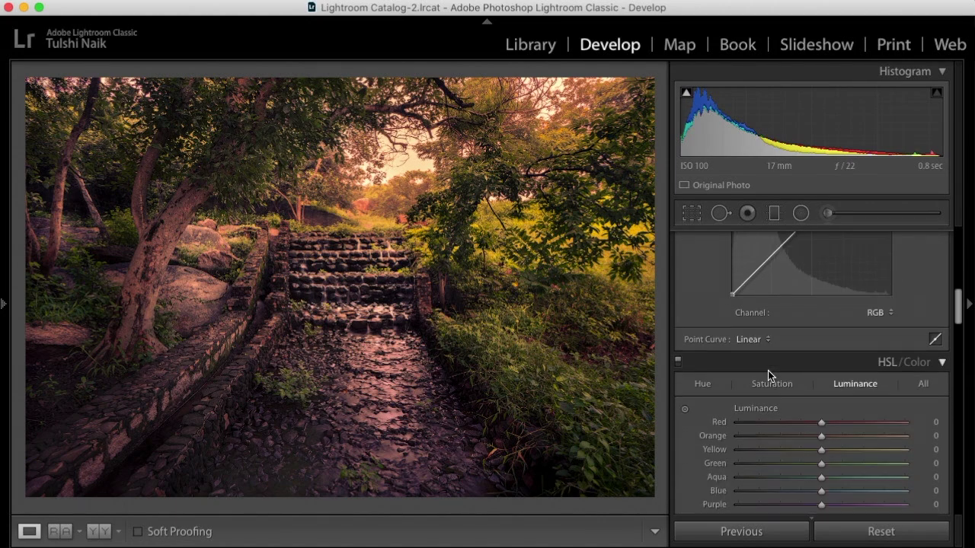
{"action": "scroll", "coordinate": [767, 370], "scroll_direction": "down", "scroll_amount": 5}
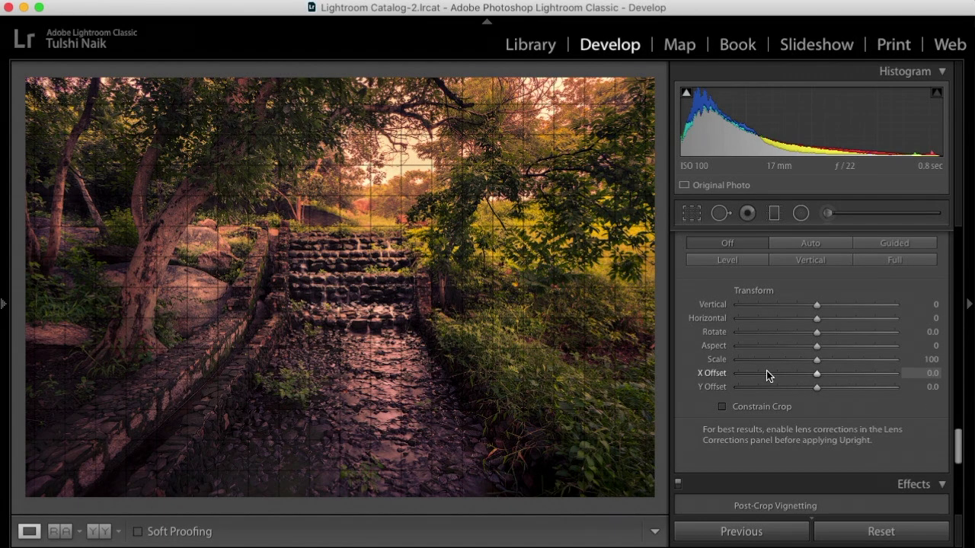
{"action": "scroll", "coordinate": [800, 355], "scroll_direction": "down", "scroll_amount": 5}
{"action": "left_click_drag", "start_coordinate": [817, 351], "coordinate": [692, 355]}
{"action": "left_click_drag", "start_coordinate": [817, 390], "coordinate": [899, 388]}
{"action": "left_click", "coordinate": [739, 405]}
{"action": "left_click_drag", "start_coordinate": [741, 408], "coordinate": [966, 409]}
{"action": "left_click_drag", "start_coordinate": [828, 377], "coordinate": [966, 377]}
{"action": "left_click_drag", "start_coordinate": [809, 351], "coordinate": [807, 350]}
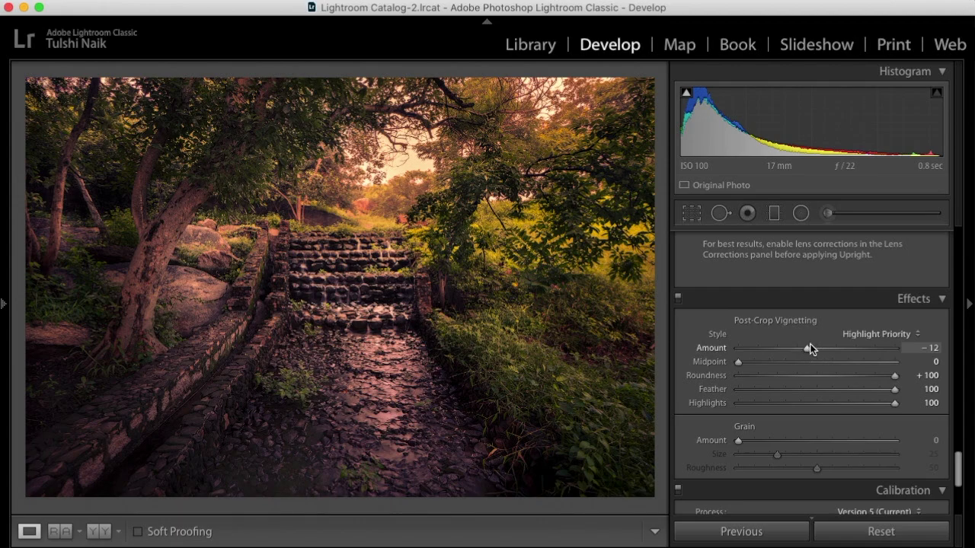
Raise the whole photo's exposure to +0.45 in the basic tone settings.
{"action": "scroll", "coordinate": [811, 348], "scroll_direction": "up", "scroll_amount": 10}
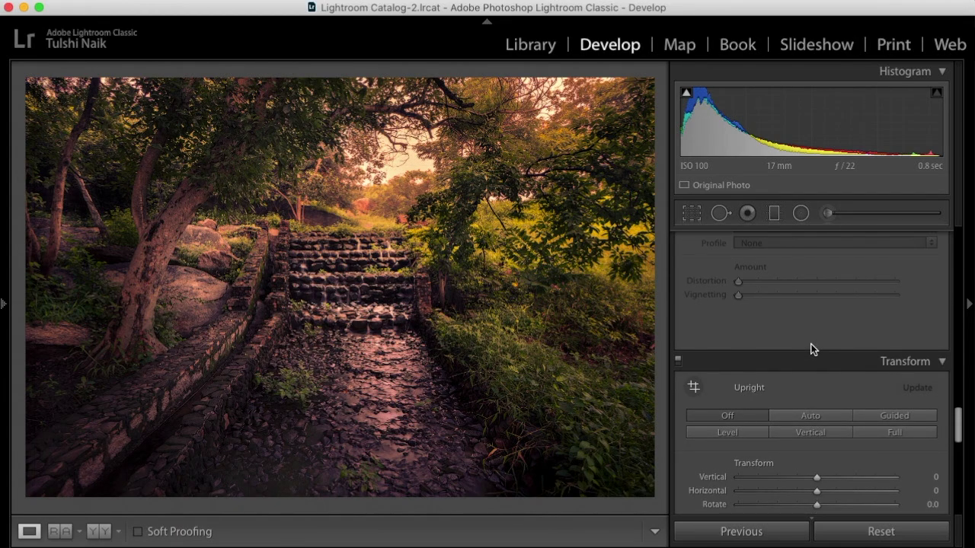
{"action": "scroll", "coordinate": [813, 349], "scroll_direction": "up", "scroll_amount": 5}
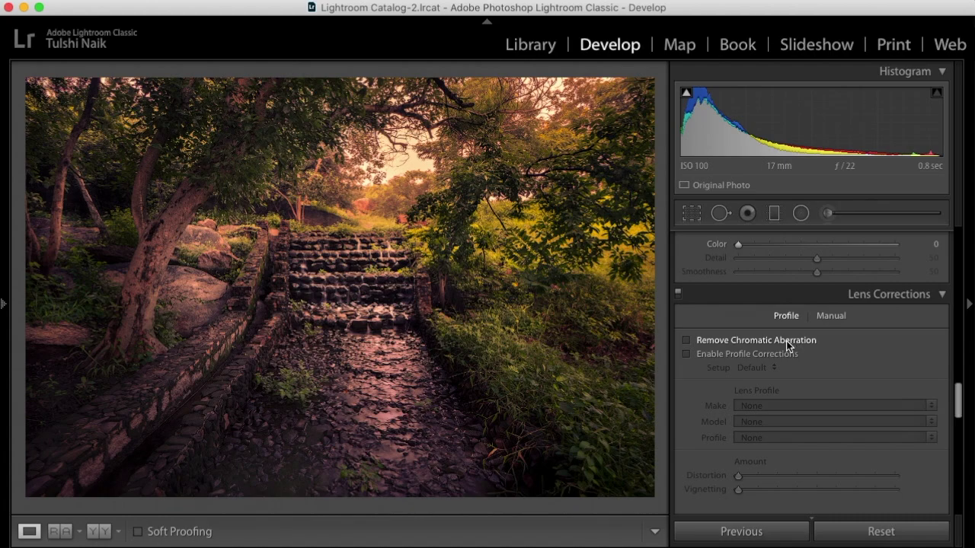
{"action": "scroll", "coordinate": [788, 342], "scroll_direction": "up", "scroll_amount": 10}
{"action": "scroll", "coordinate": [804, 275], "scroll_direction": "up", "scroll_amount": 15}
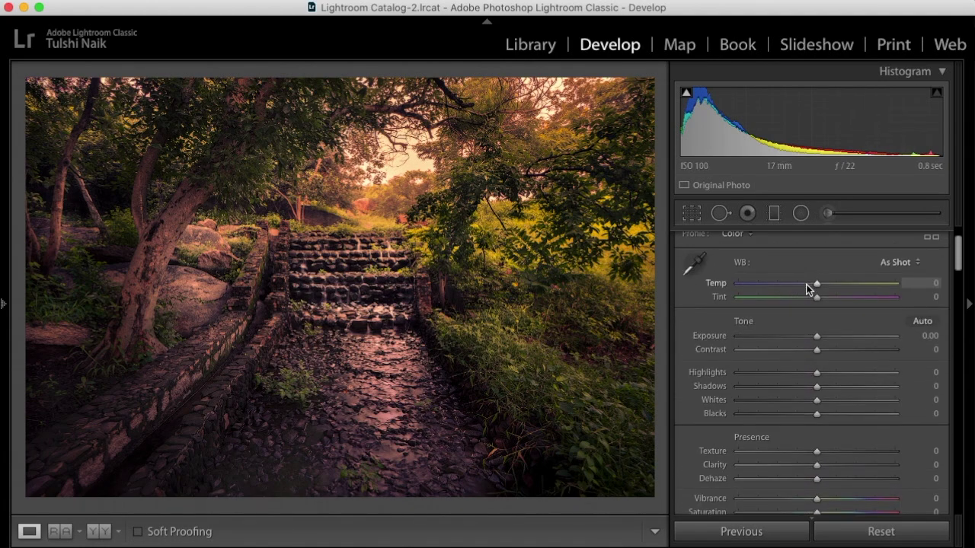
{"action": "scroll", "coordinate": [806, 284], "scroll_direction": "up", "scroll_amount": 2}
{"action": "left_click_drag", "start_coordinate": [819, 372], "coordinate": [823, 372]}
Draw a large elliptical radial filter around the cascade, spanning most of the photo, and center it on the steps.
{"action": "left_click", "coordinate": [800, 212]}
{"action": "left_click_drag", "start_coordinate": [369, 271], "coordinate": [680, 466]}
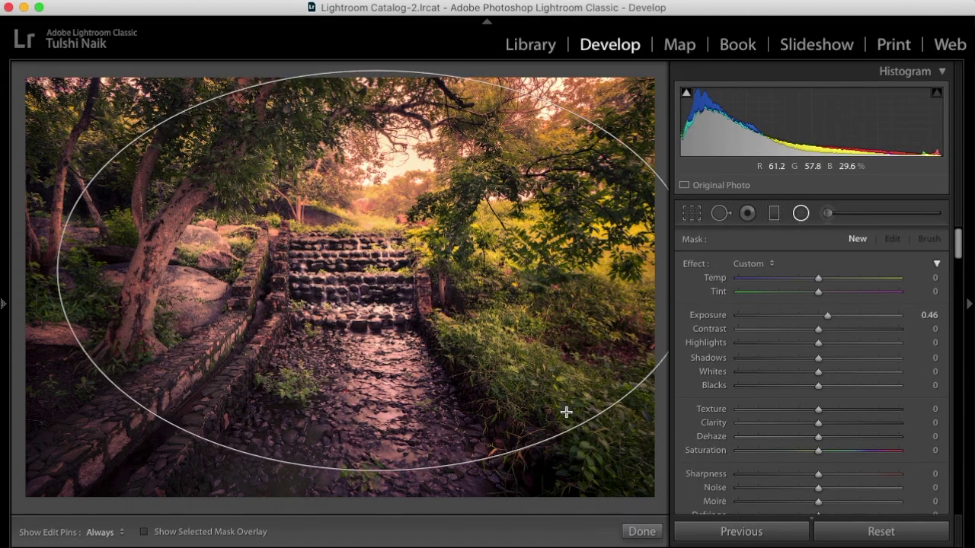
{"action": "left_click_drag", "start_coordinate": [381, 272], "coordinate": [363, 279]}
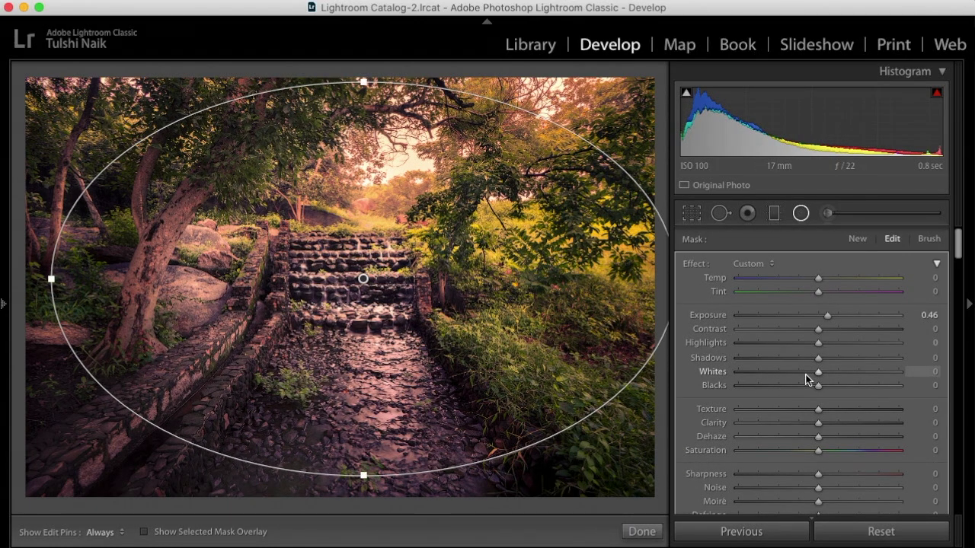
Set the radial filter's exposure to −0.43 and finish editing the filter.
{"action": "scroll", "coordinate": [810, 374], "scroll_direction": "down", "scroll_amount": 5}
{"action": "scroll", "coordinate": [775, 335], "scroll_direction": "up", "scroll_amount": 6}
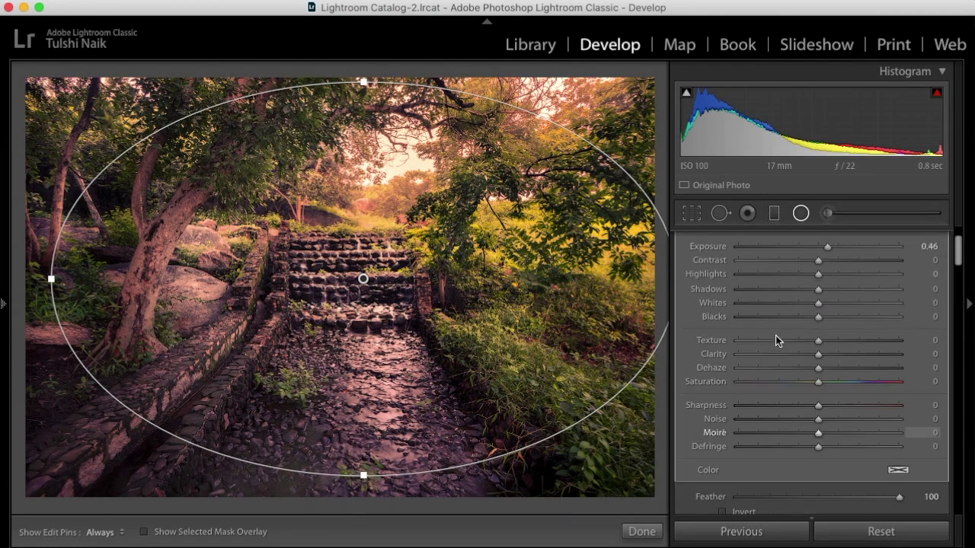
{"action": "left_click_drag", "start_coordinate": [829, 280], "coordinate": [810, 280]}
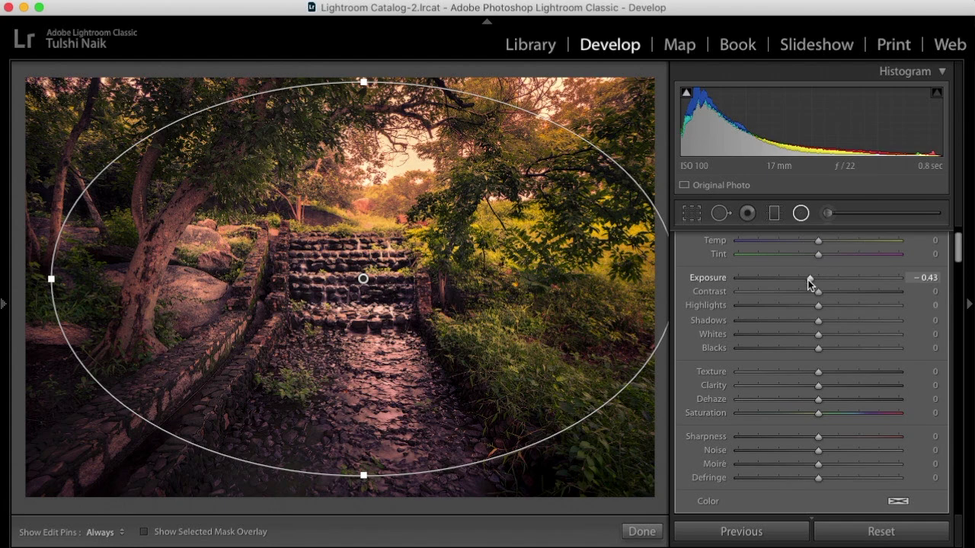
{"action": "left_click", "coordinate": [641, 531]}
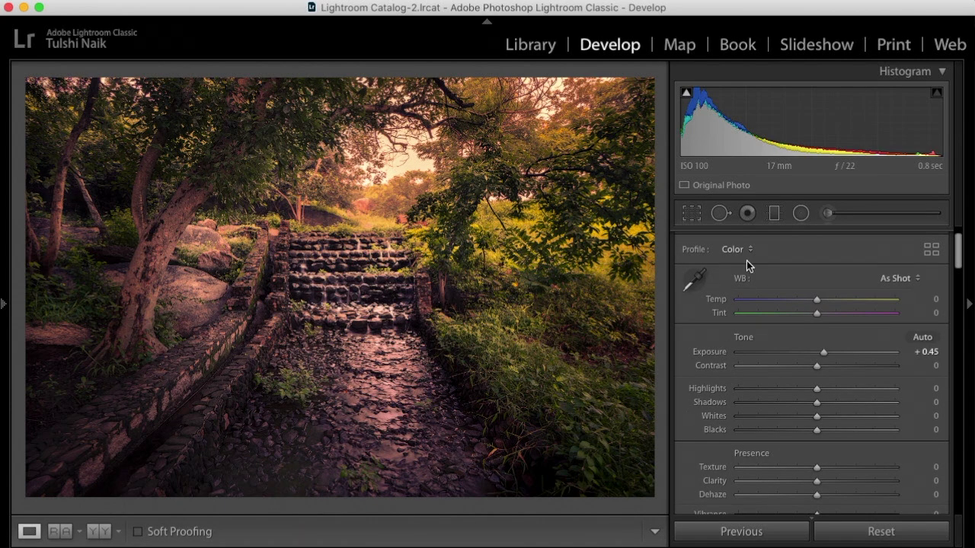
Examine the stone walls, stream surface and cascade steps up close to check their detail.
{"action": "scroll", "coordinate": [842, 312], "scroll_direction": "down", "scroll_amount": 10}
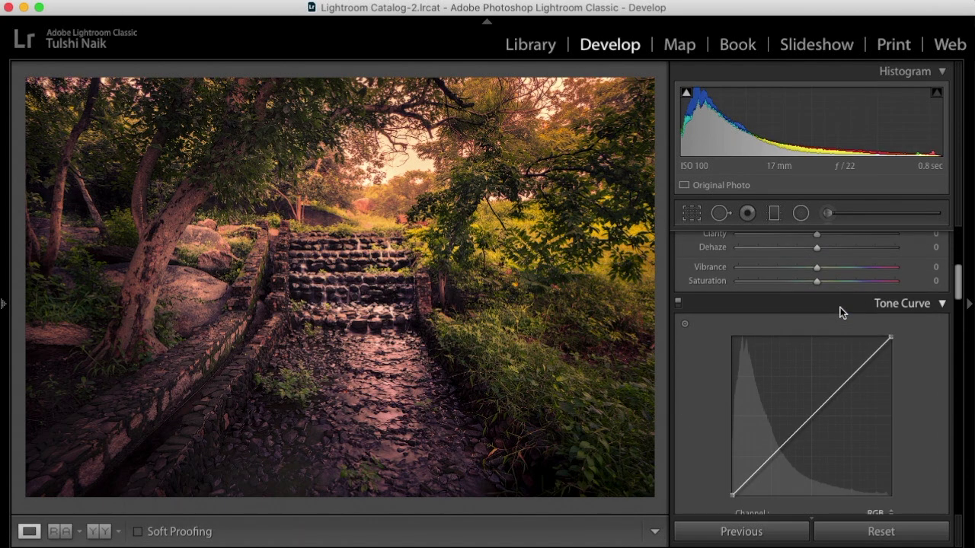
{"action": "scroll", "coordinate": [841, 312], "scroll_direction": "down", "scroll_amount": 10}
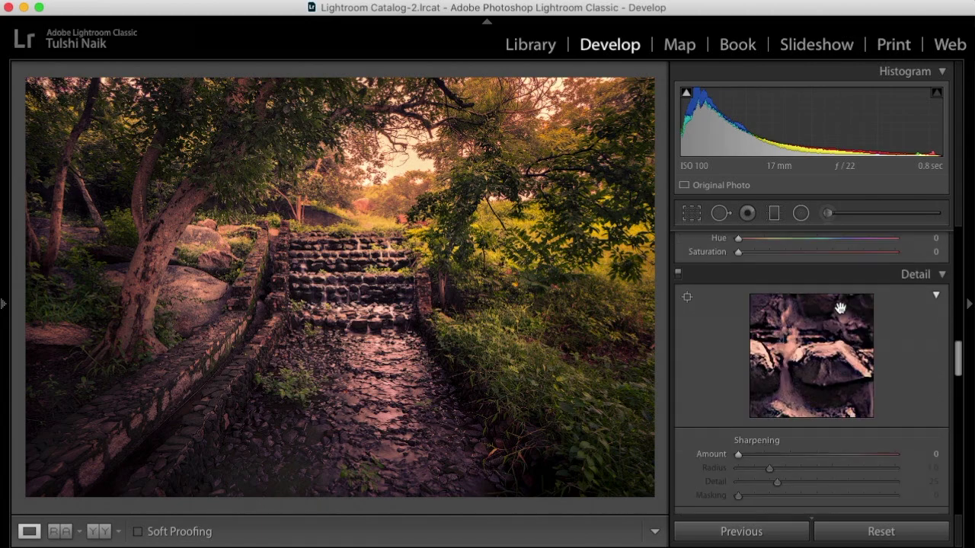
{"action": "scroll", "coordinate": [796, 340], "scroll_direction": "down", "scroll_amount": 5}
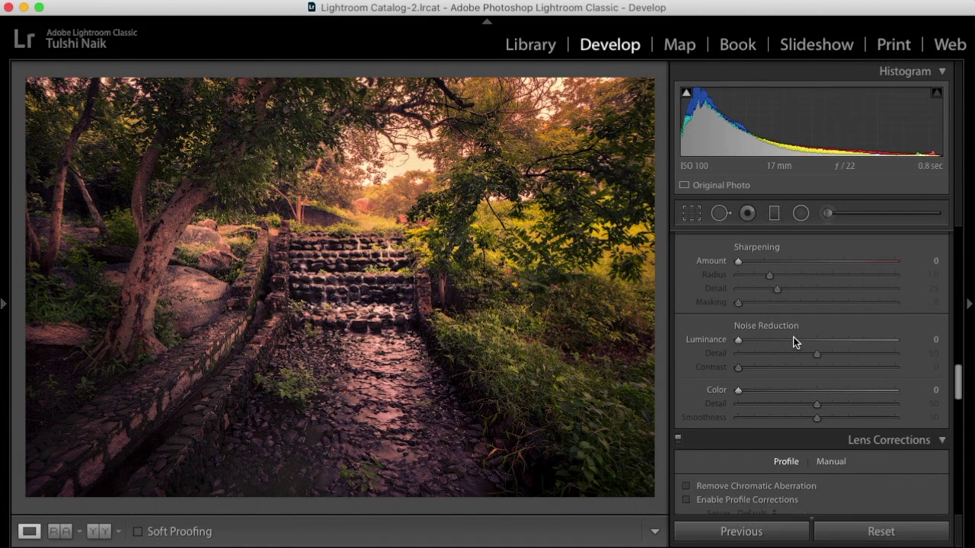
{"action": "left_click", "coordinate": [275, 275]}
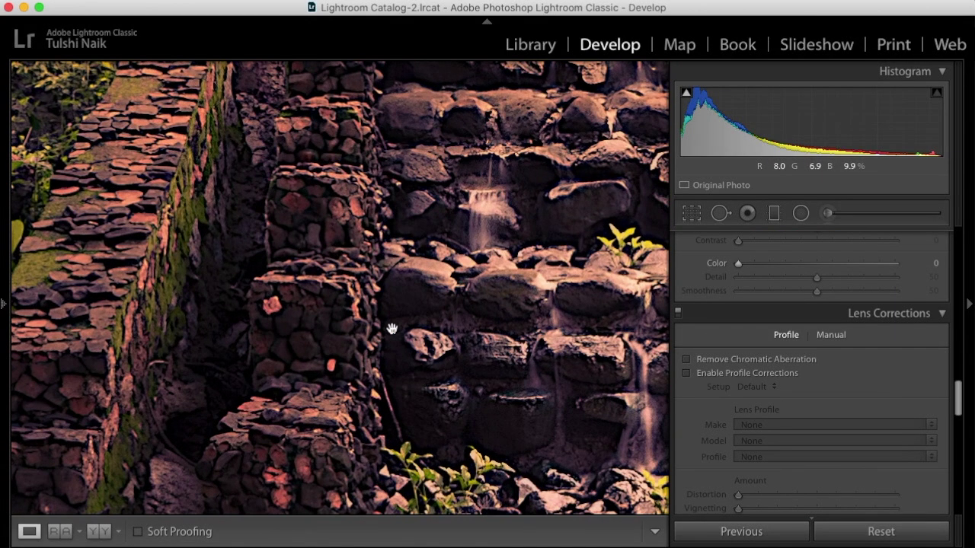
{"action": "left_click_drag", "start_coordinate": [529, 289], "coordinate": [296, 309]}
{"action": "left_click_drag", "start_coordinate": [445, 286], "coordinate": [431, 383]}
{"action": "left_click", "coordinate": [420, 349]}
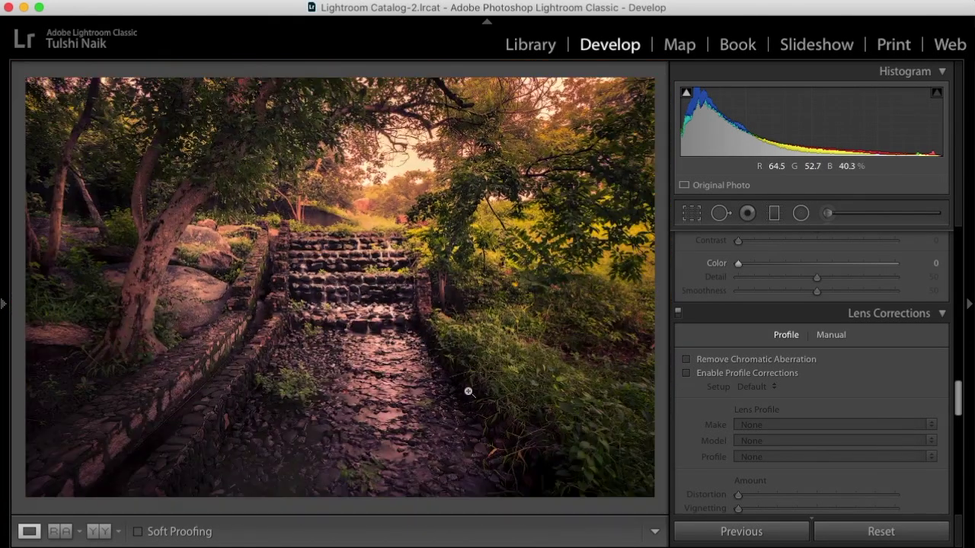
{"action": "left_click", "coordinate": [405, 428]}
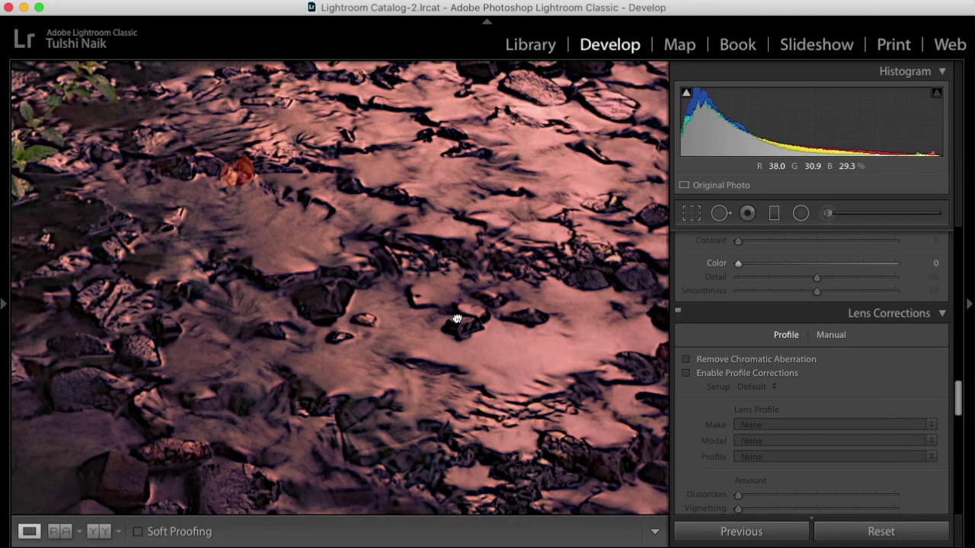
{"action": "left_click", "coordinate": [453, 322]}
{"action": "left_click", "coordinate": [388, 244]}
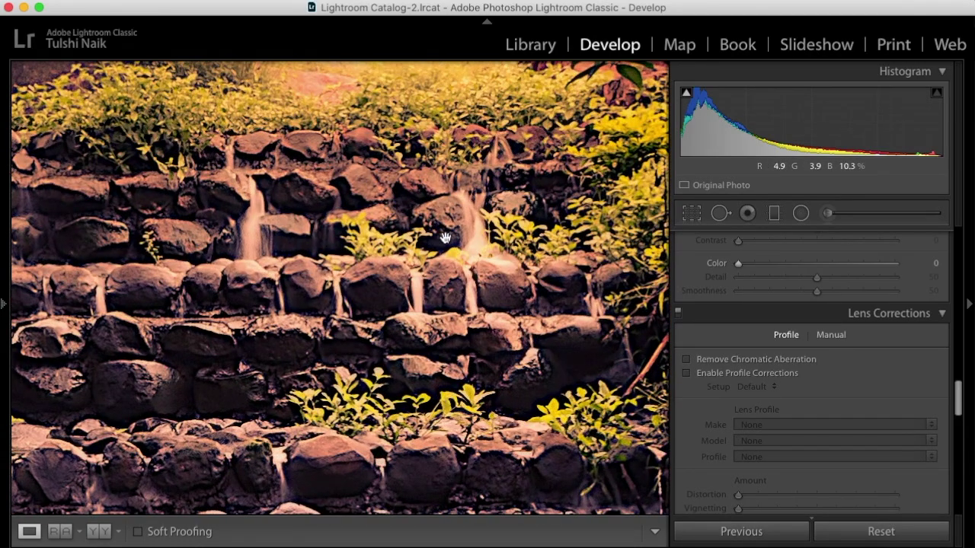
{"action": "left_click", "coordinate": [470, 232]}
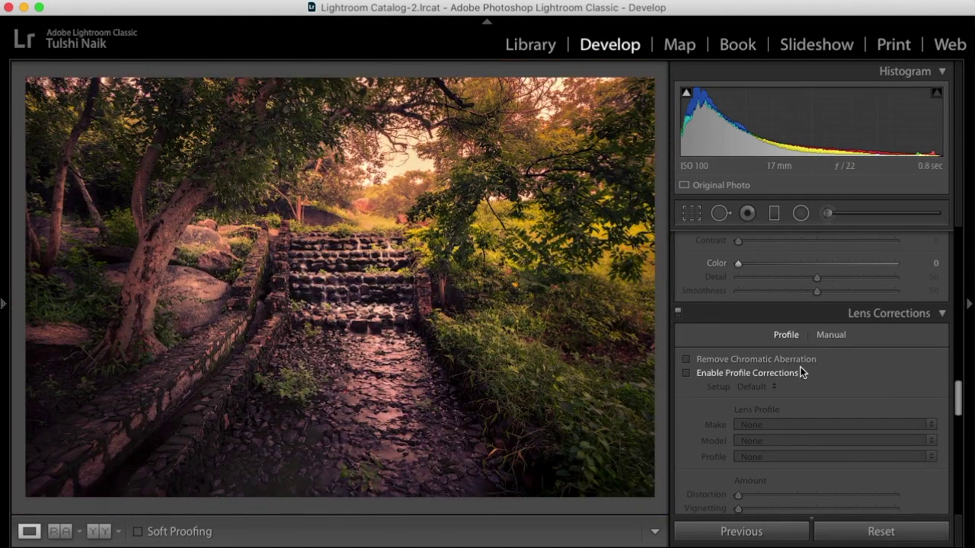
Strengthen the post-crop vignette by setting its amount to −15.
{"action": "scroll", "coordinate": [800, 370], "scroll_direction": "down", "scroll_amount": 5}
{"action": "scroll", "coordinate": [800, 372], "scroll_direction": "down", "scroll_amount": 10}
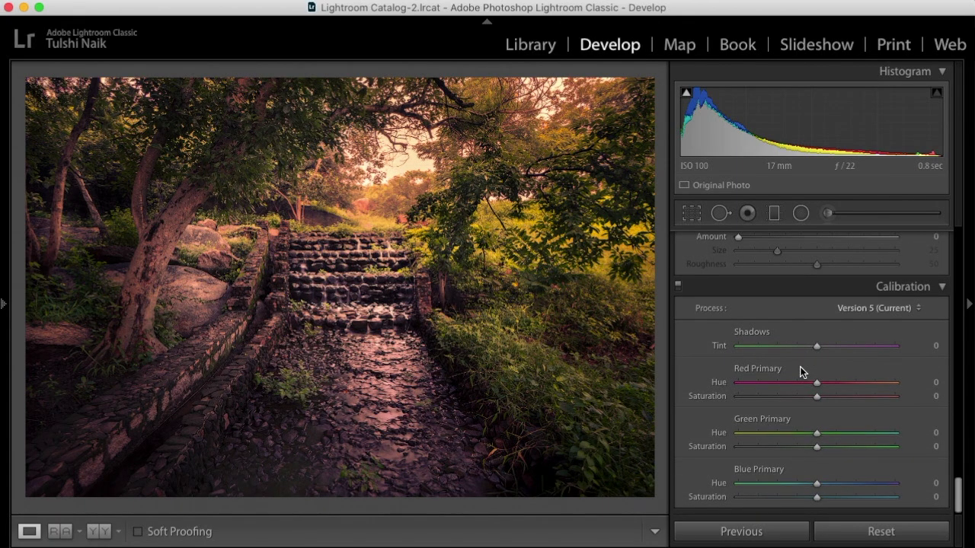
{"action": "scroll", "coordinate": [802, 371], "scroll_direction": "up", "scroll_amount": 5}
{"action": "left_click", "coordinate": [806, 339]}
{"action": "left_click_drag", "start_coordinate": [806, 340], "coordinate": [804, 340]}
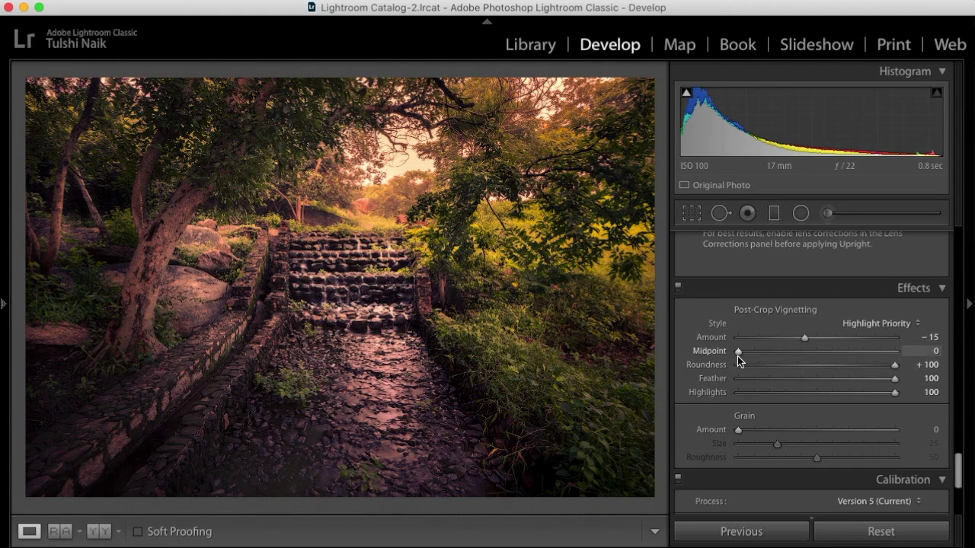